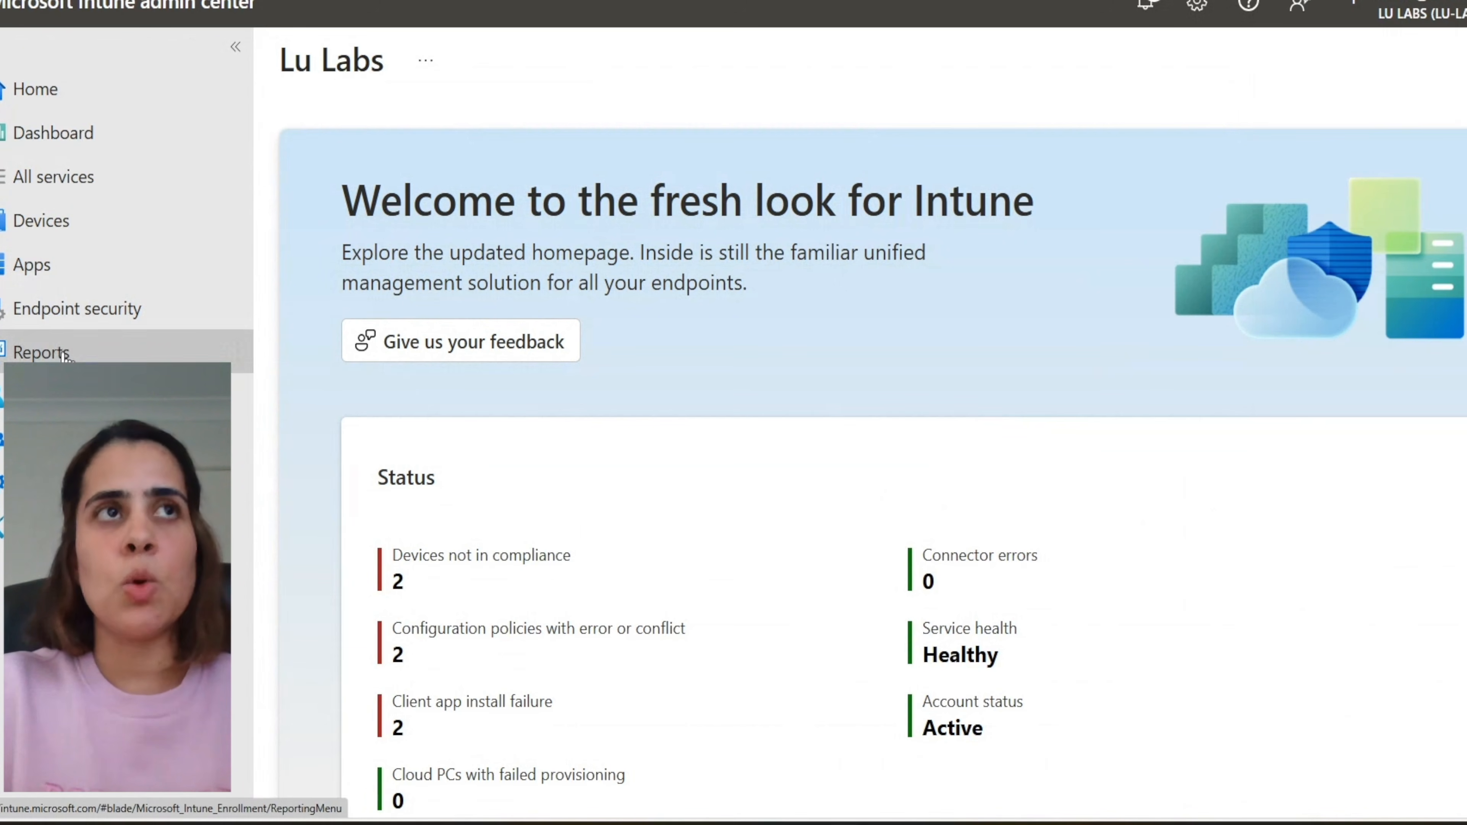
Step: Open Endpoint Privilege Management within the Endpoint security area
click(65, 324)
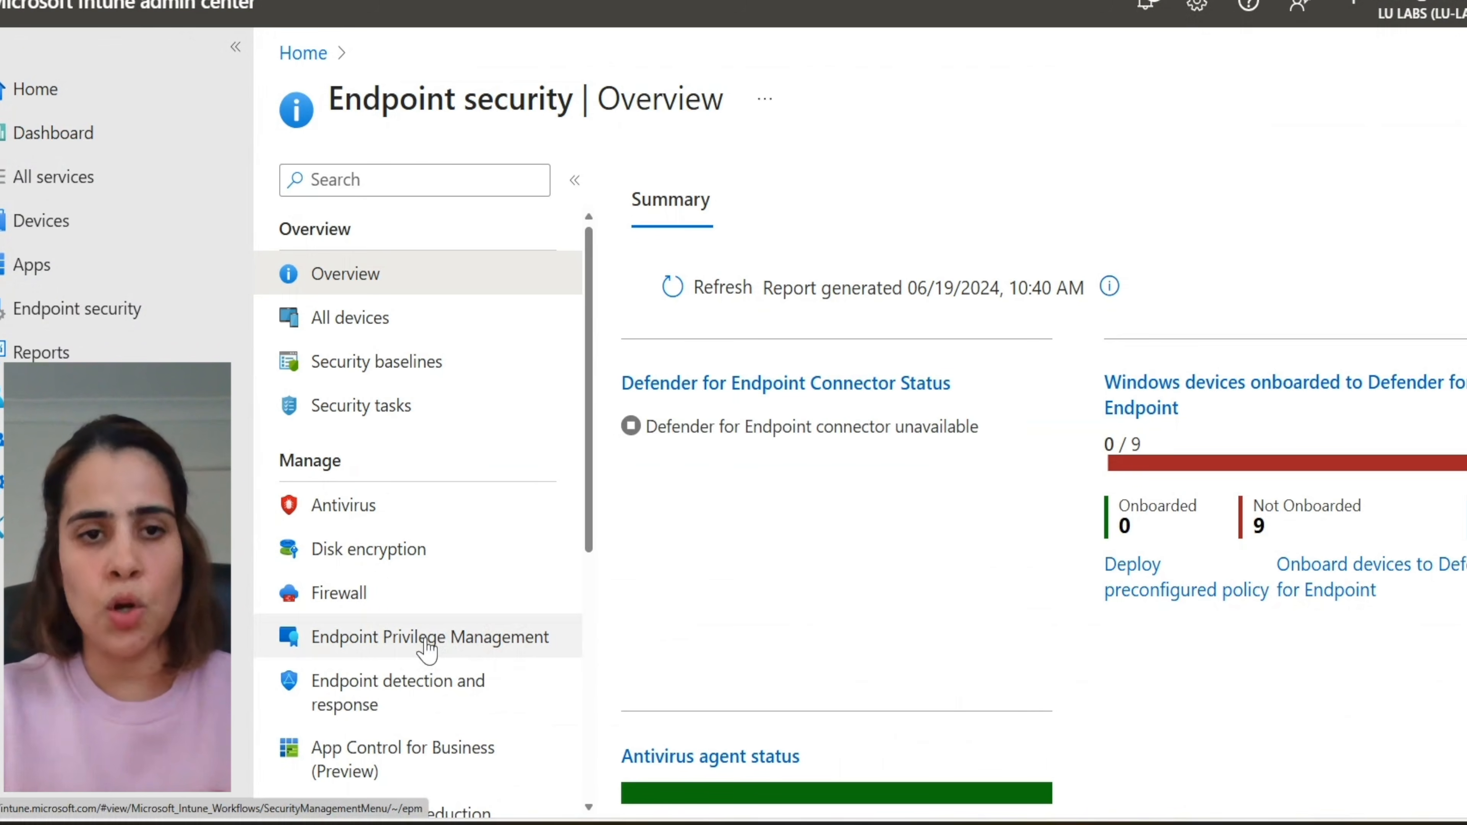
click(426, 639)
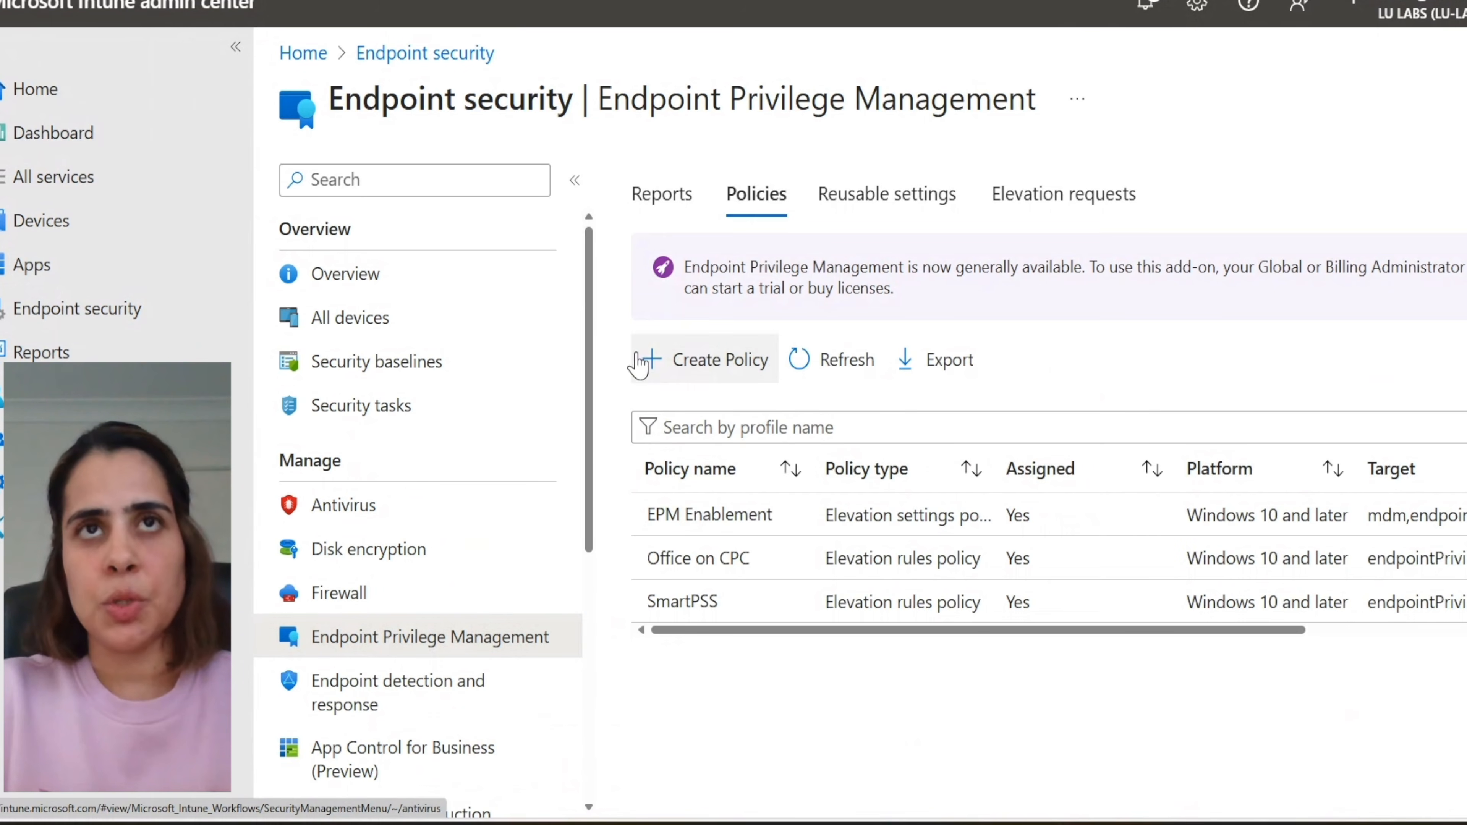
Step: Start a new Endpoint Privilege Management policy for Windows 10 and later with the Elevation settings policy profile
click(683, 367)
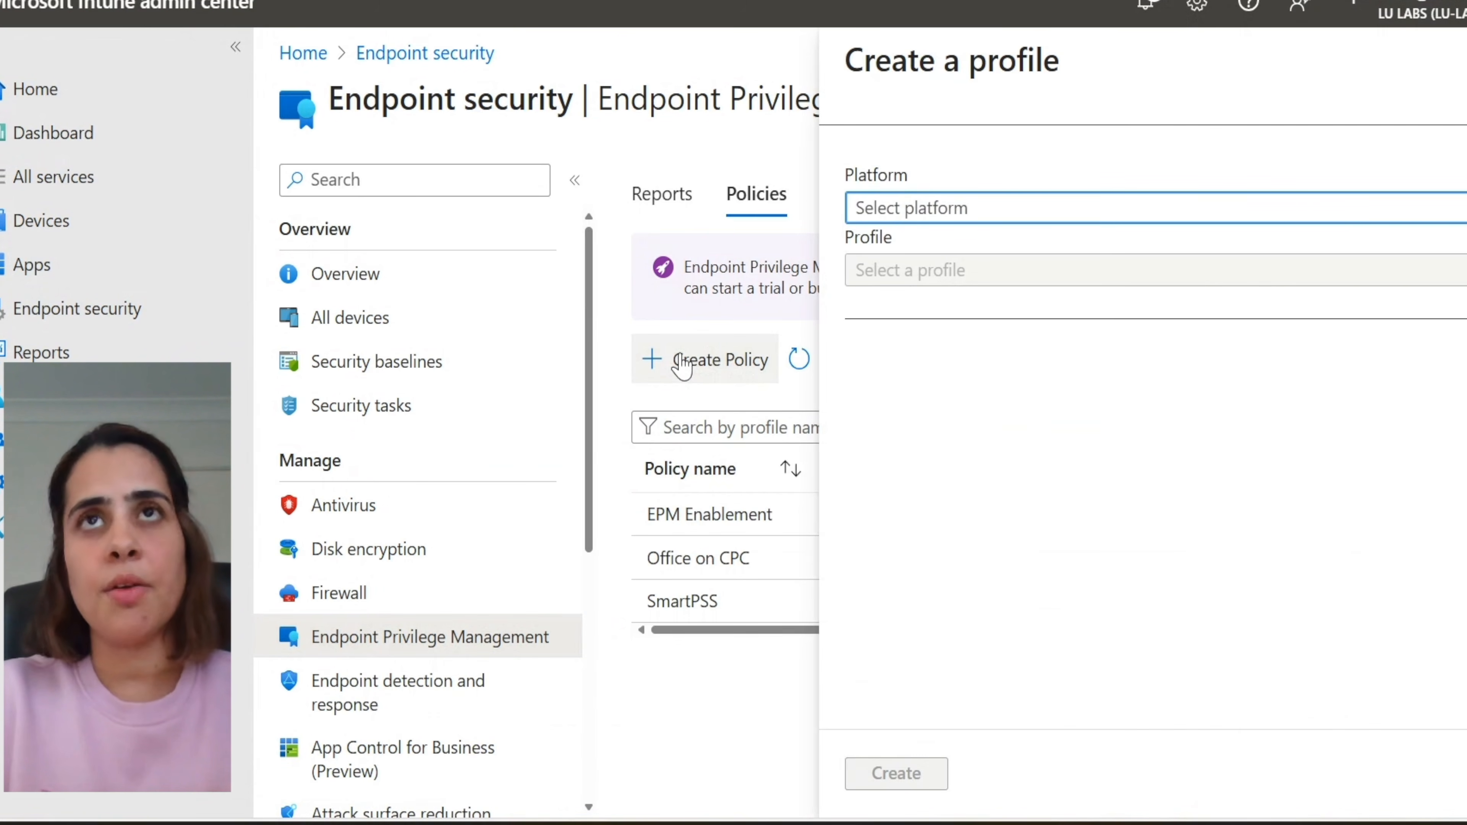
click(939, 209)
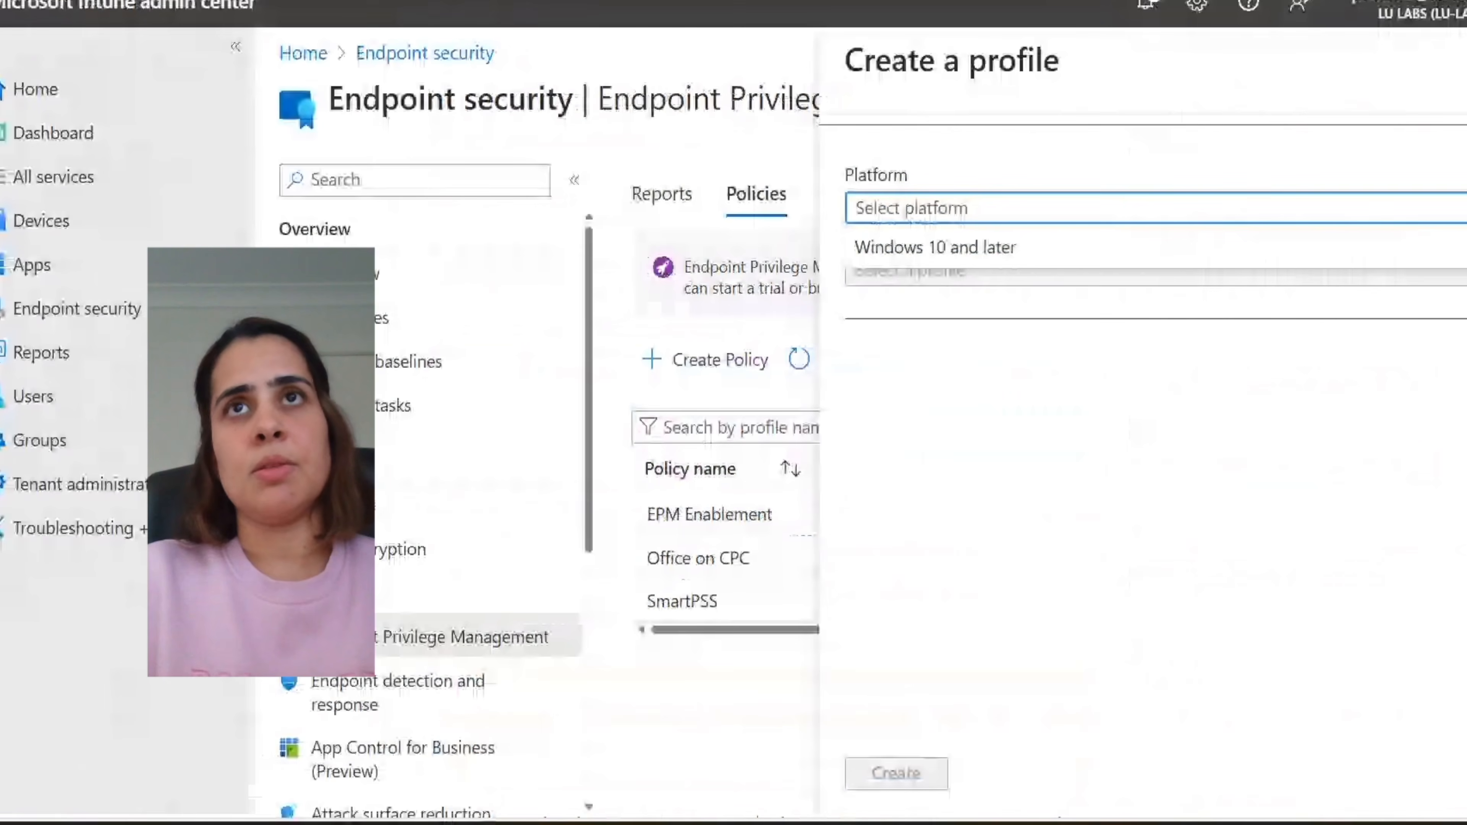
click(911, 248)
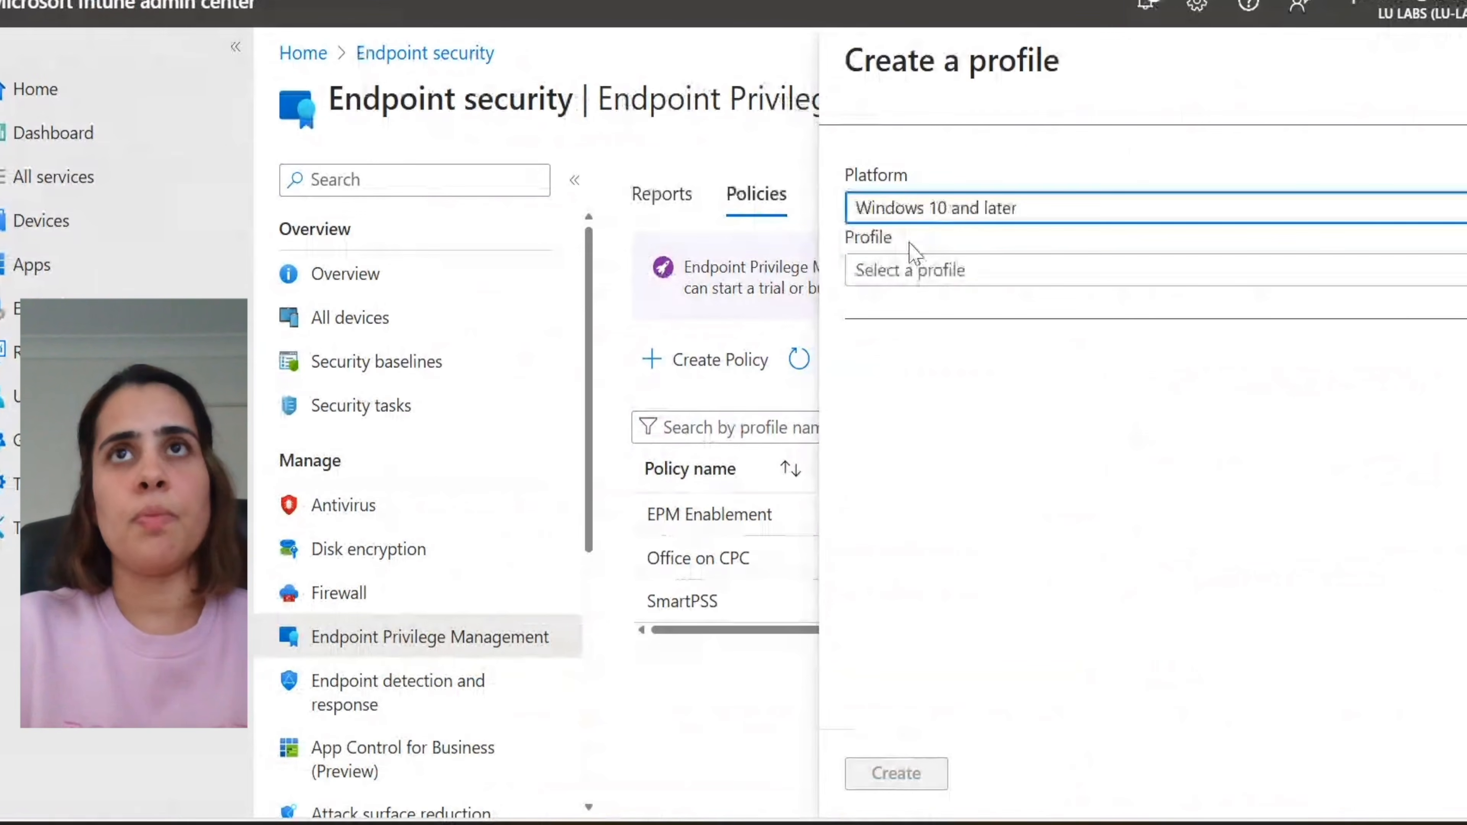
click(910, 272)
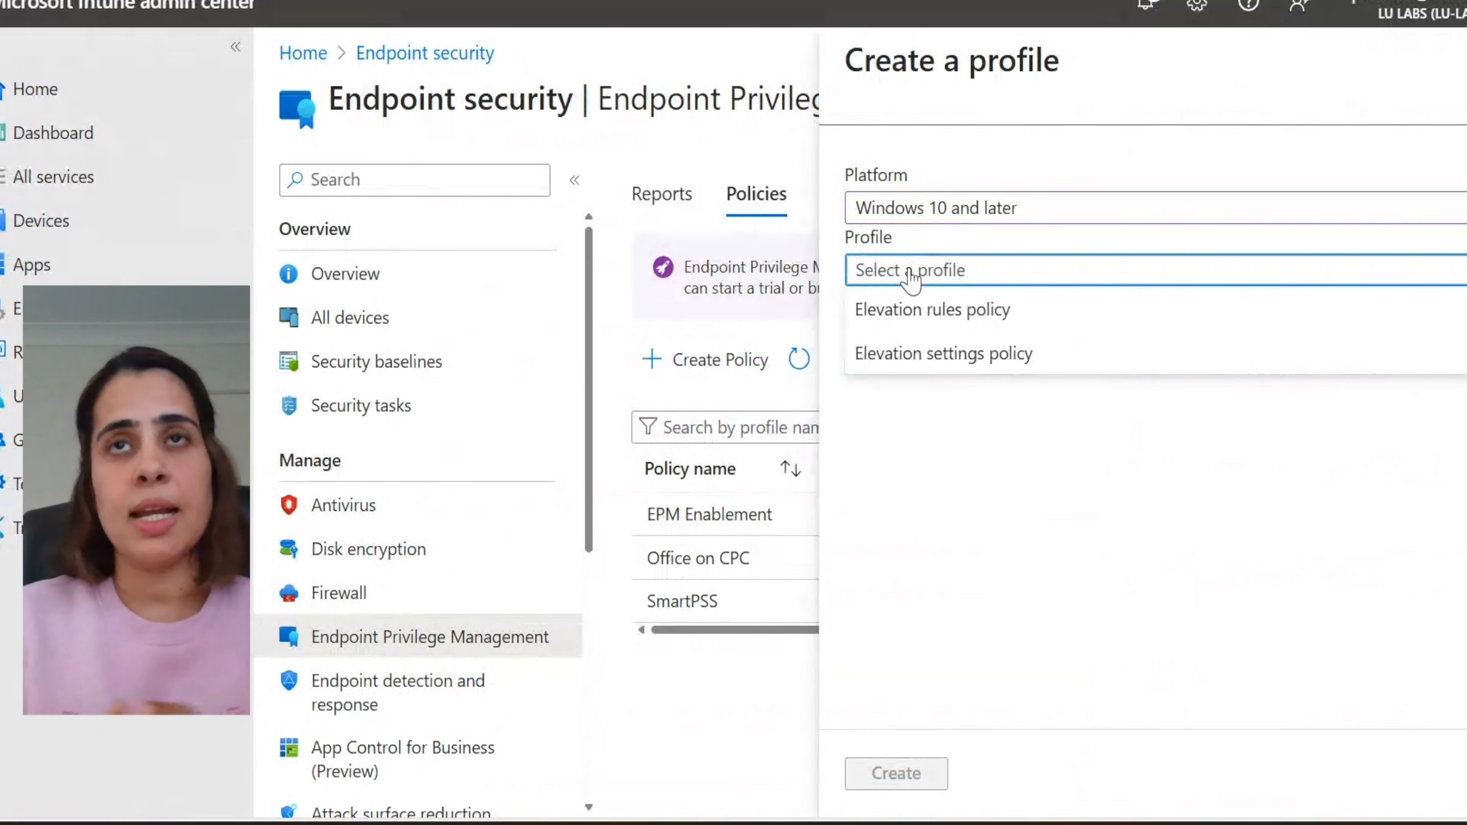
click(914, 352)
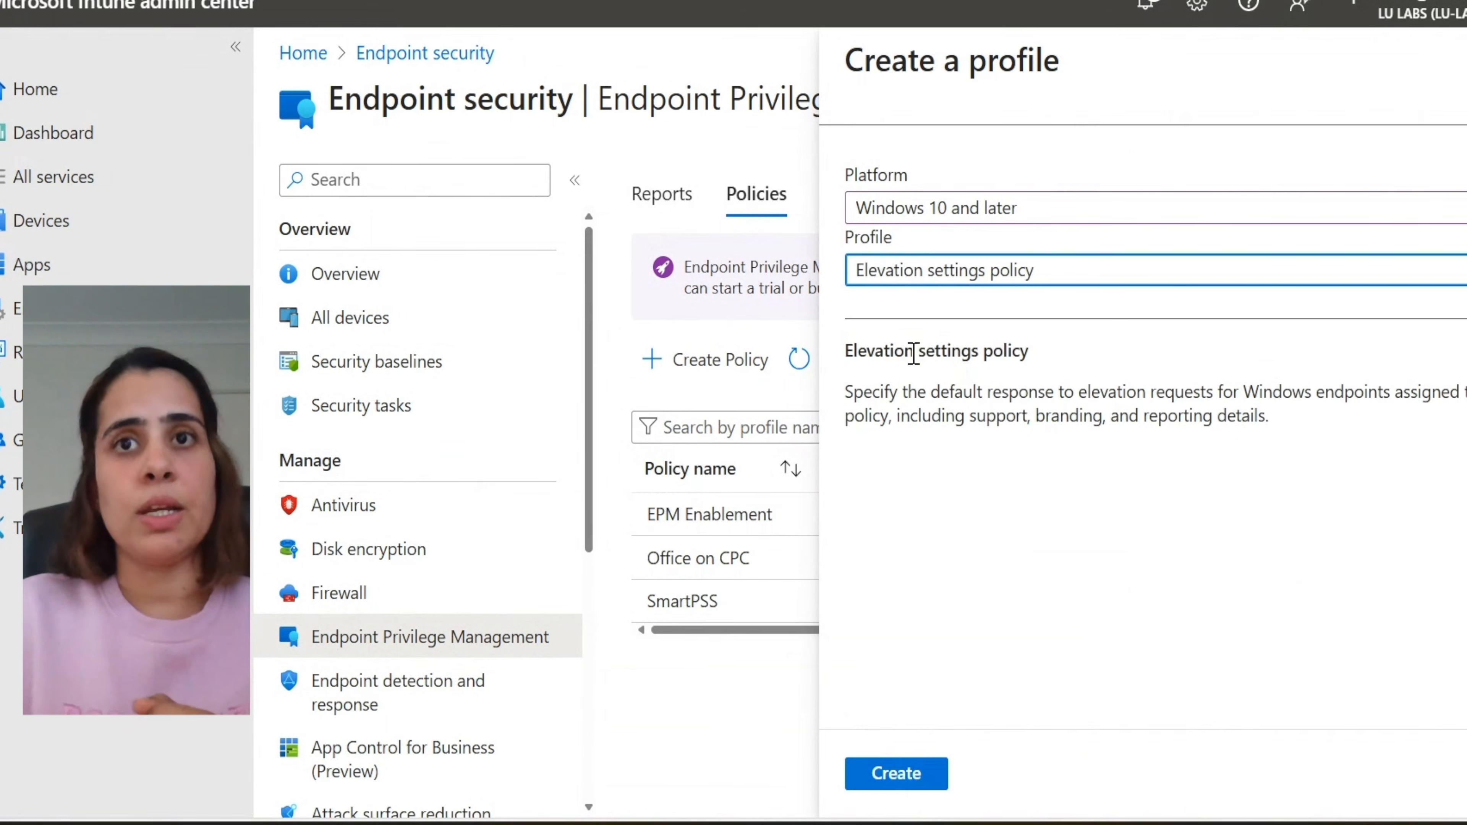
click(888, 775)
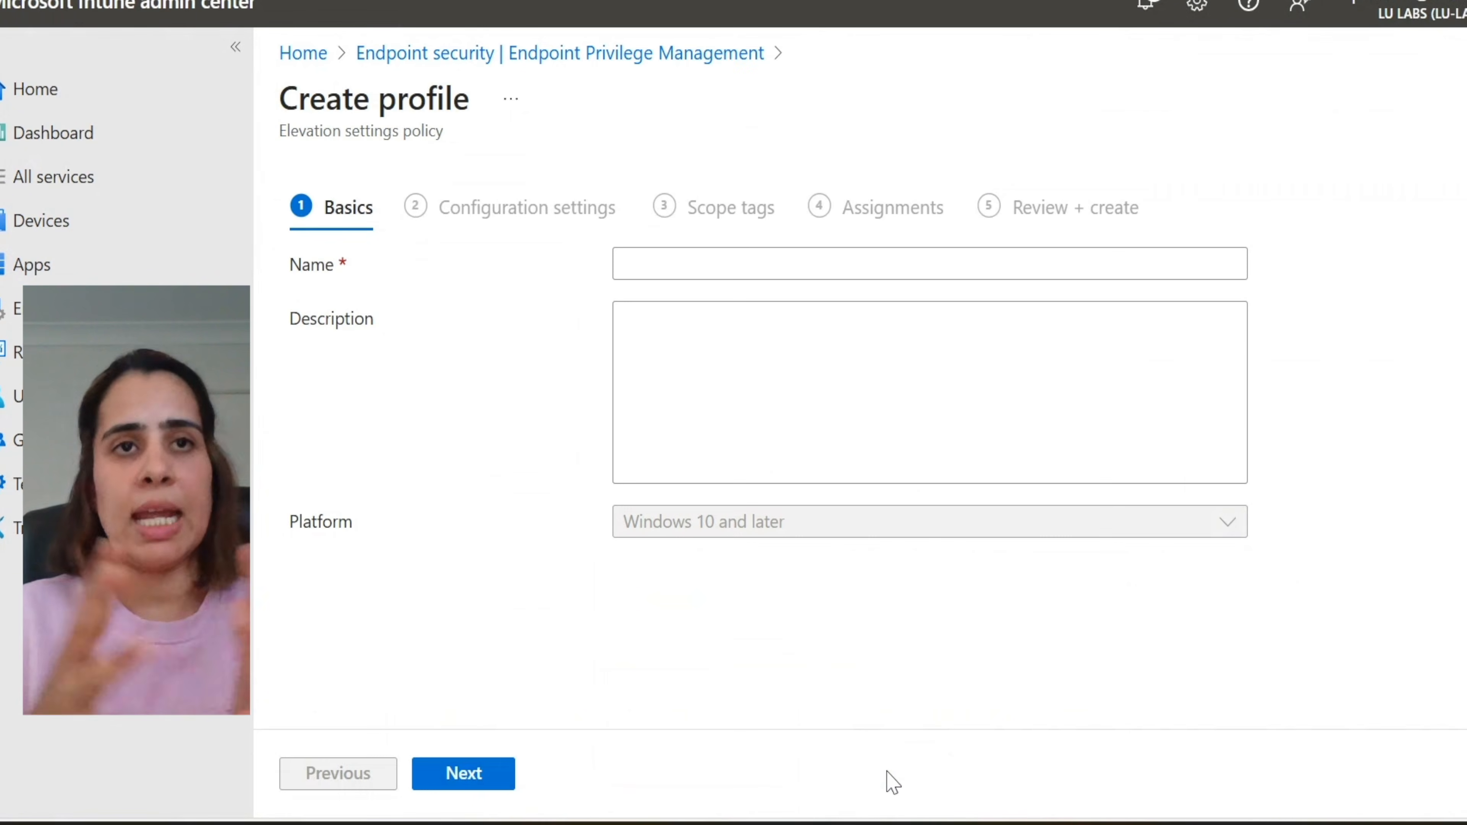
Step: Name the profile Enable EPM, keep default elevation response Not configured and sending elevation data Yes, and open the reporting scope options
click(712, 262)
text(Enable EPM)
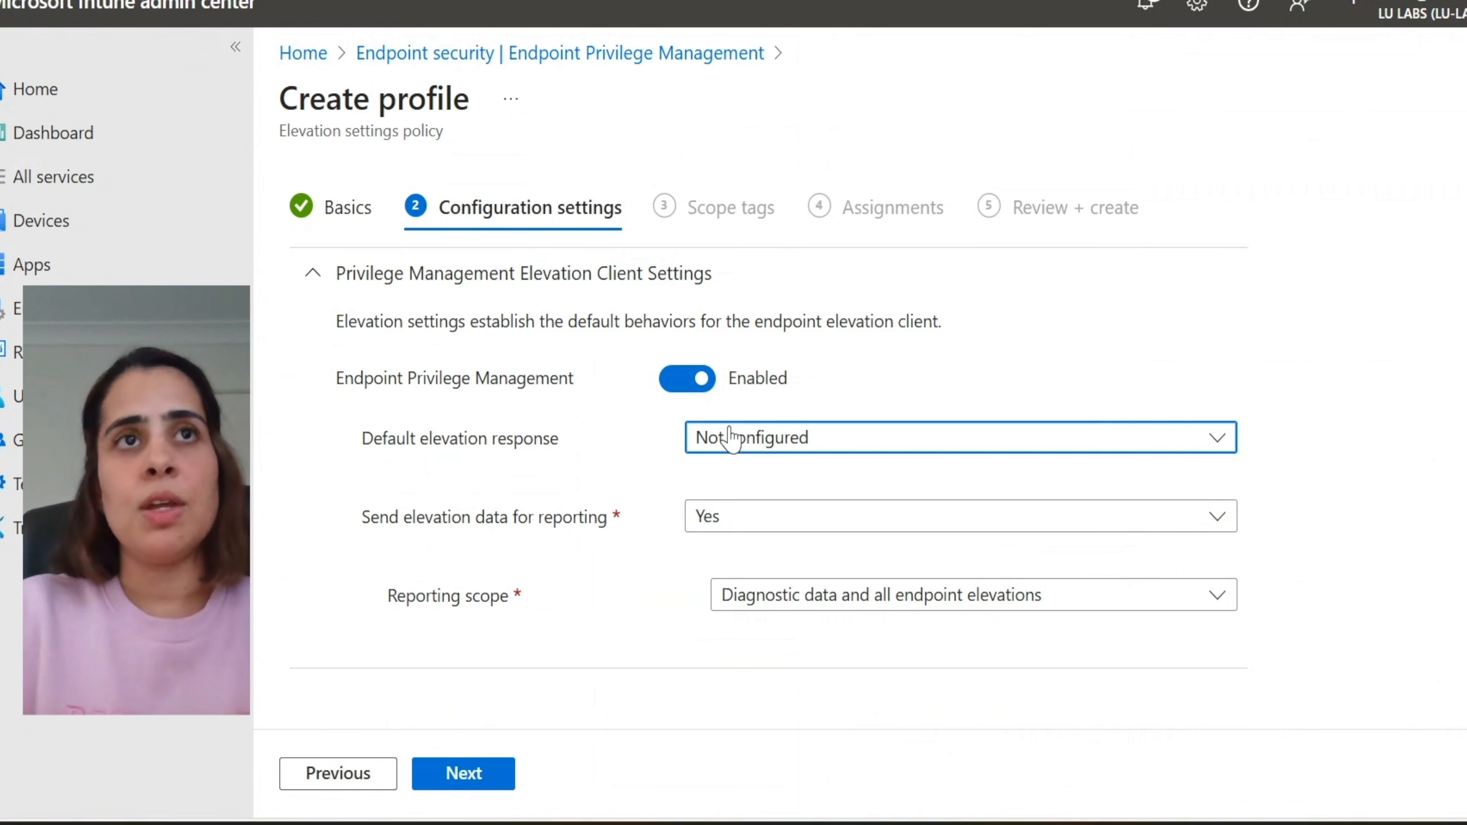
click(730, 438)
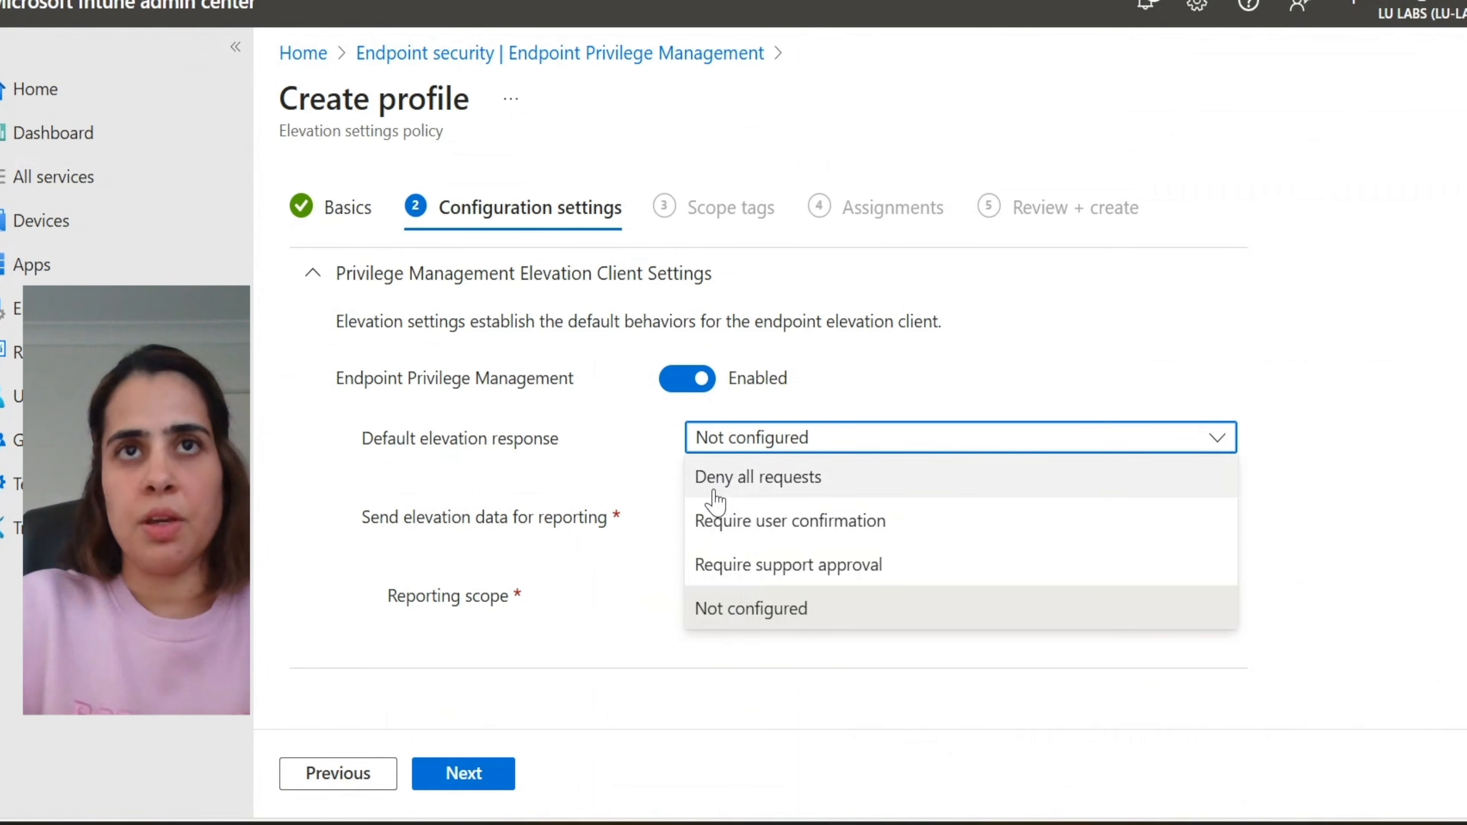
click(722, 612)
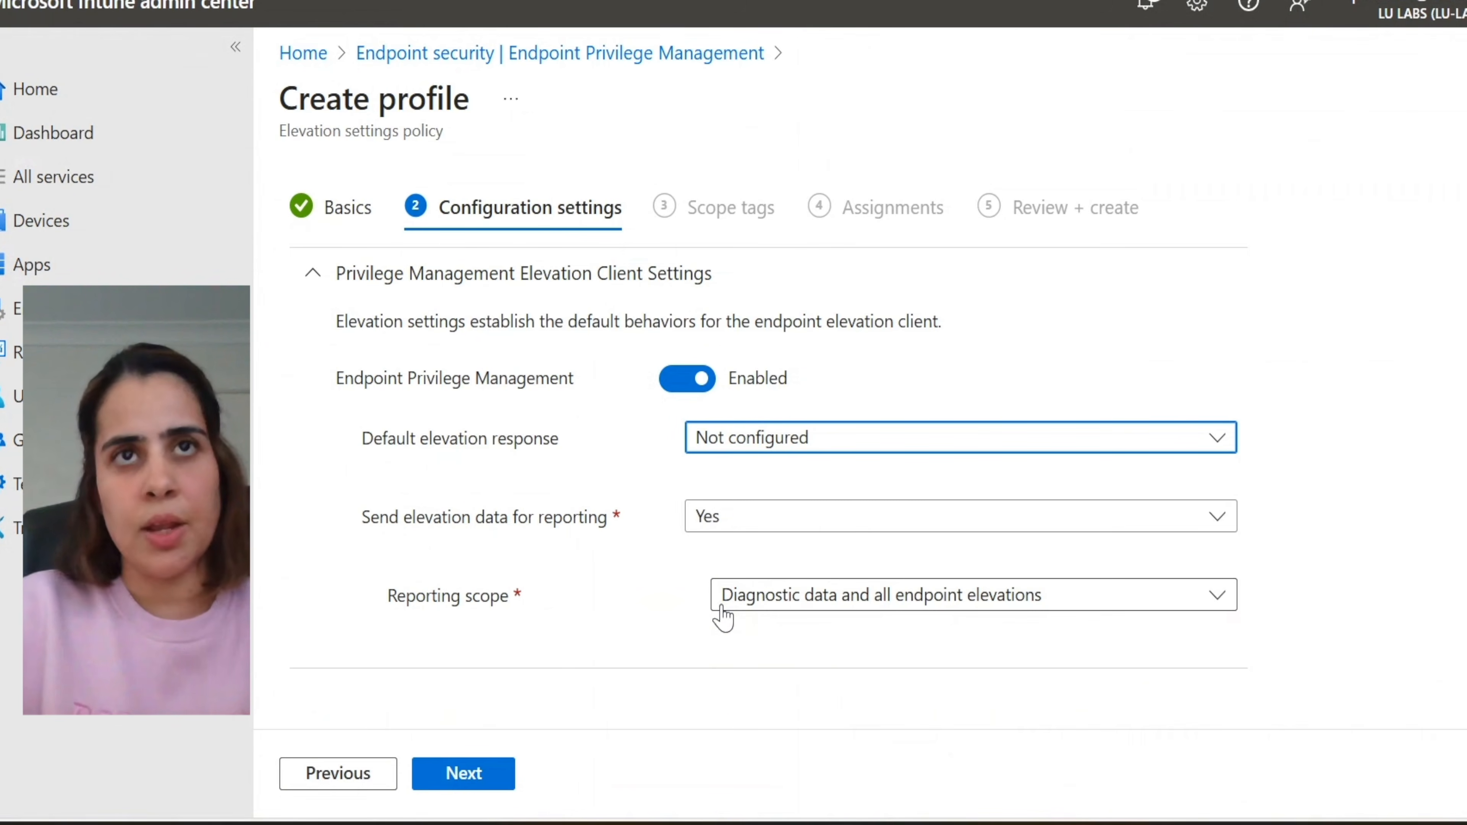
click(764, 523)
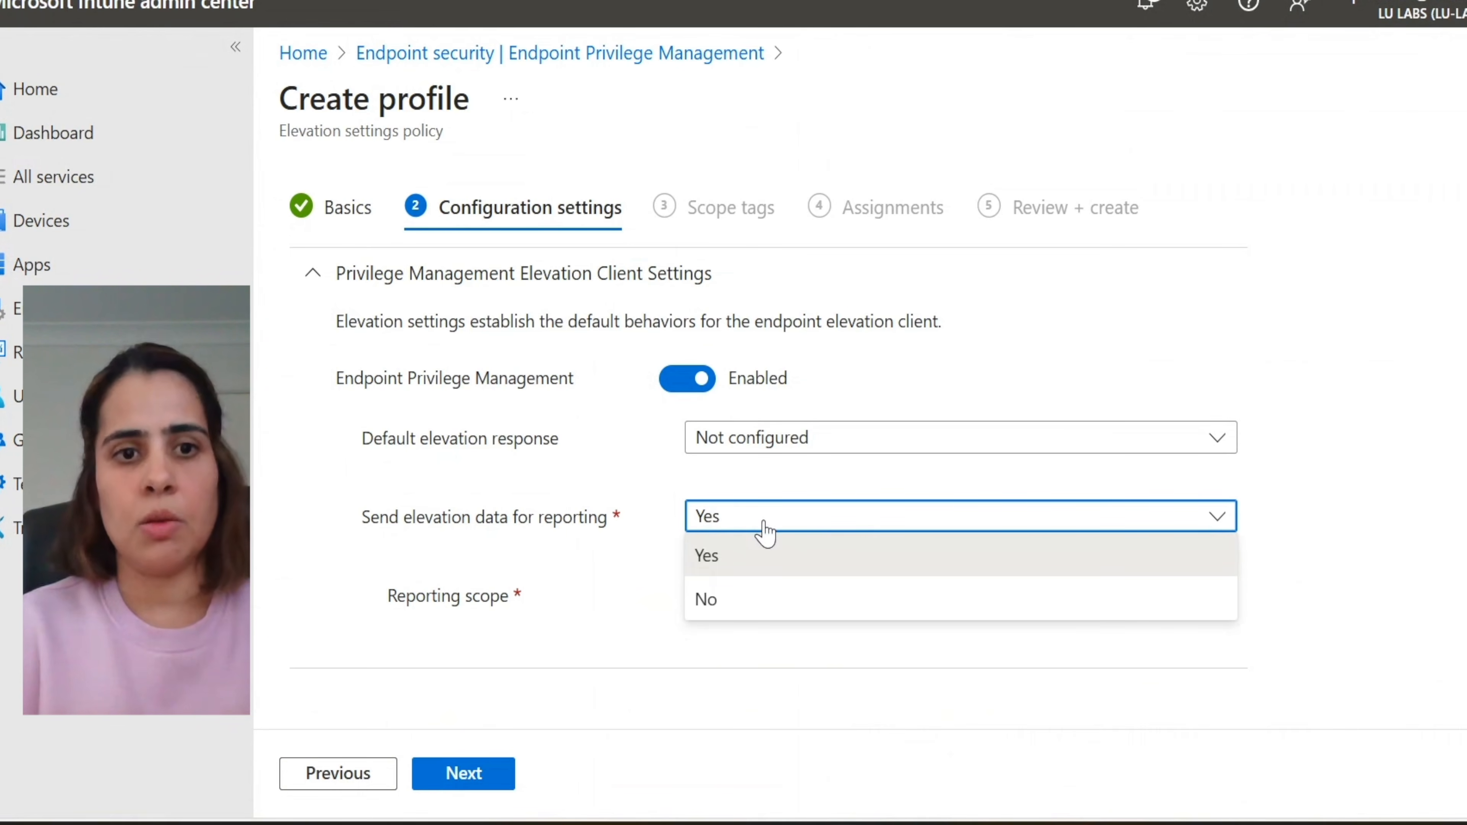
click(742, 556)
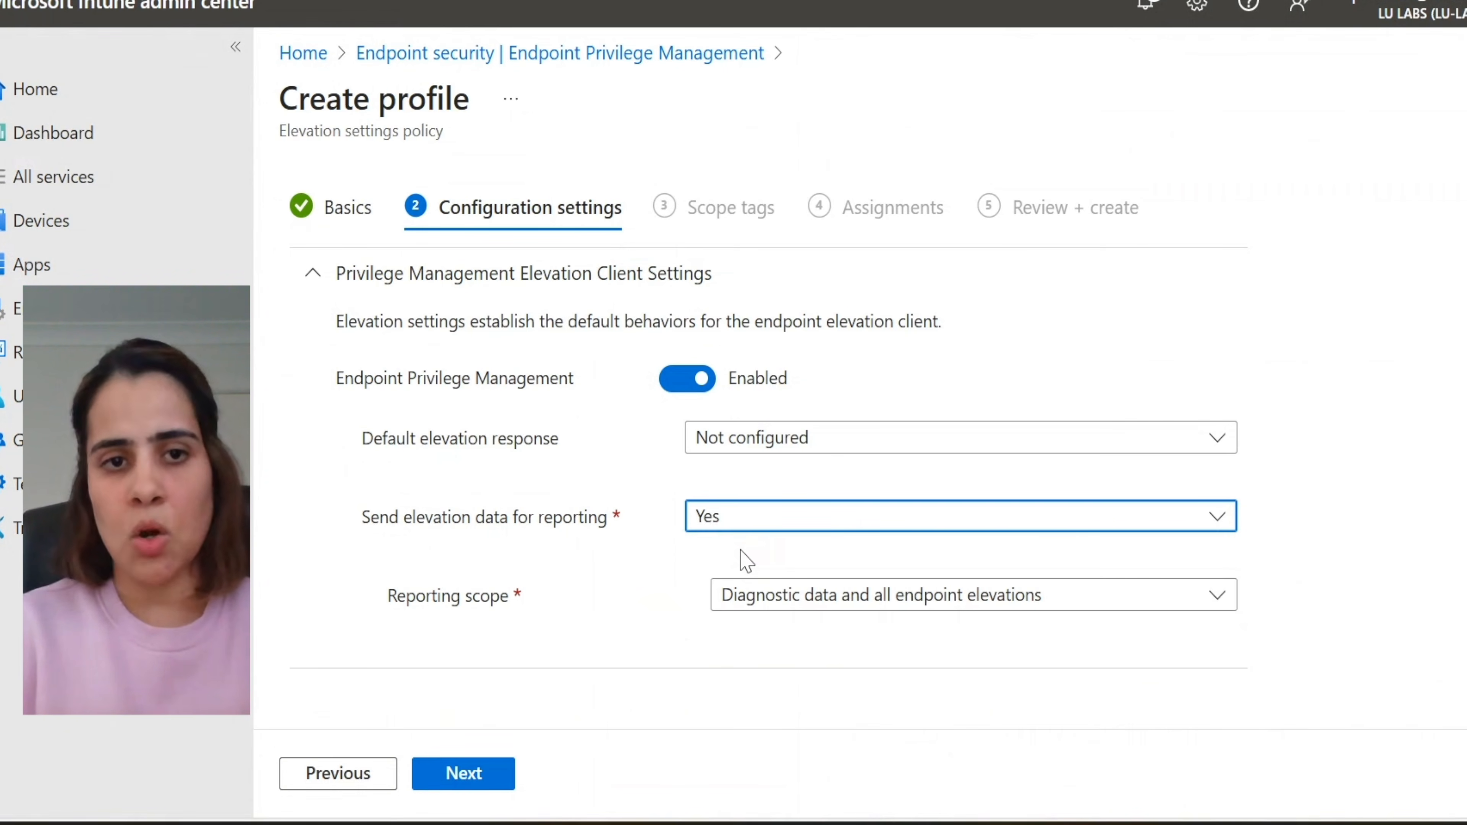
click(758, 601)
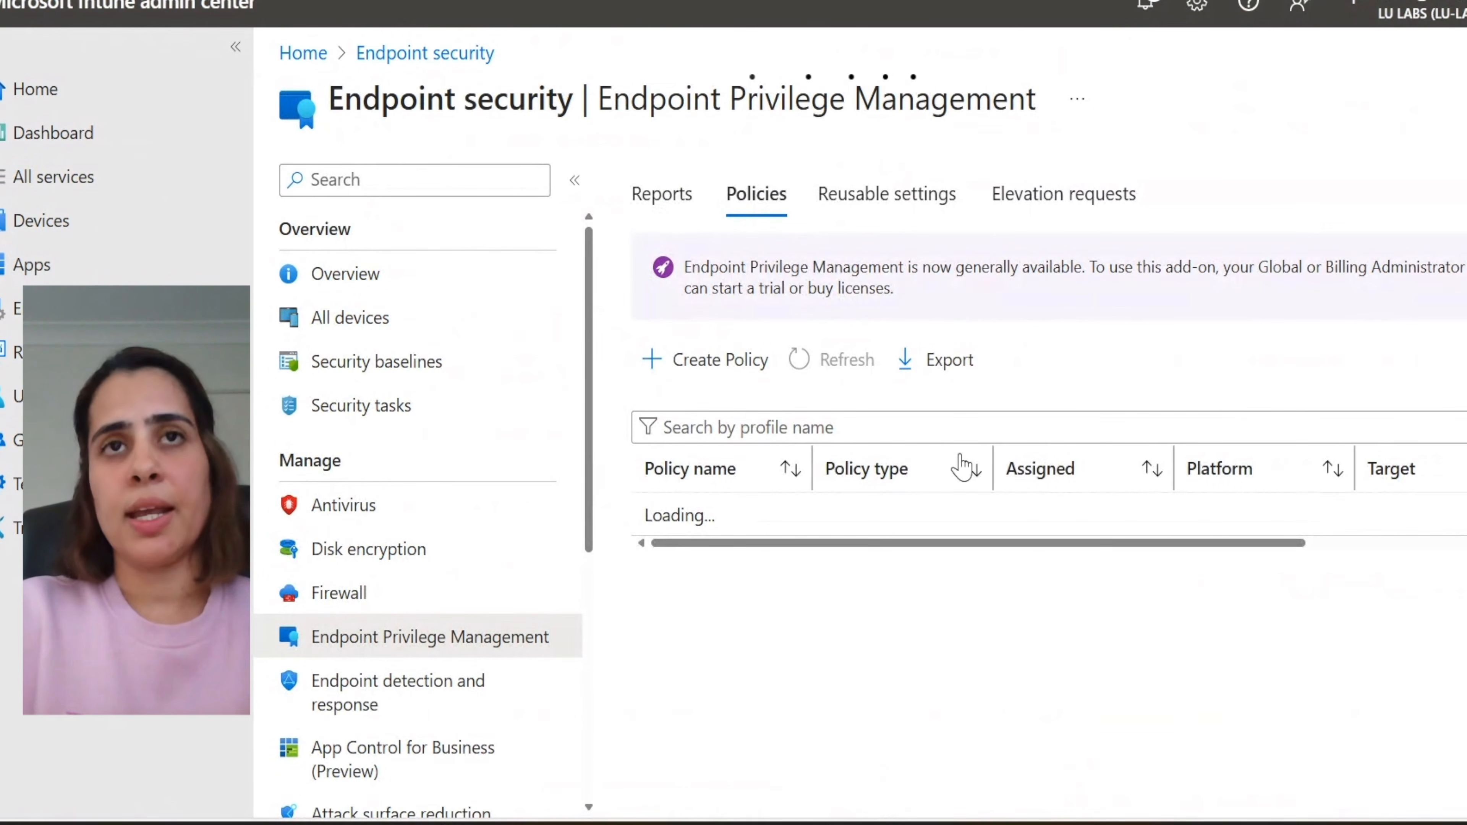
Step: Examine the EPM Enablement policy's assignments and configuration settings, and the enrollment requirement in the Endpoint Privilege Management documentation
click(761, 523)
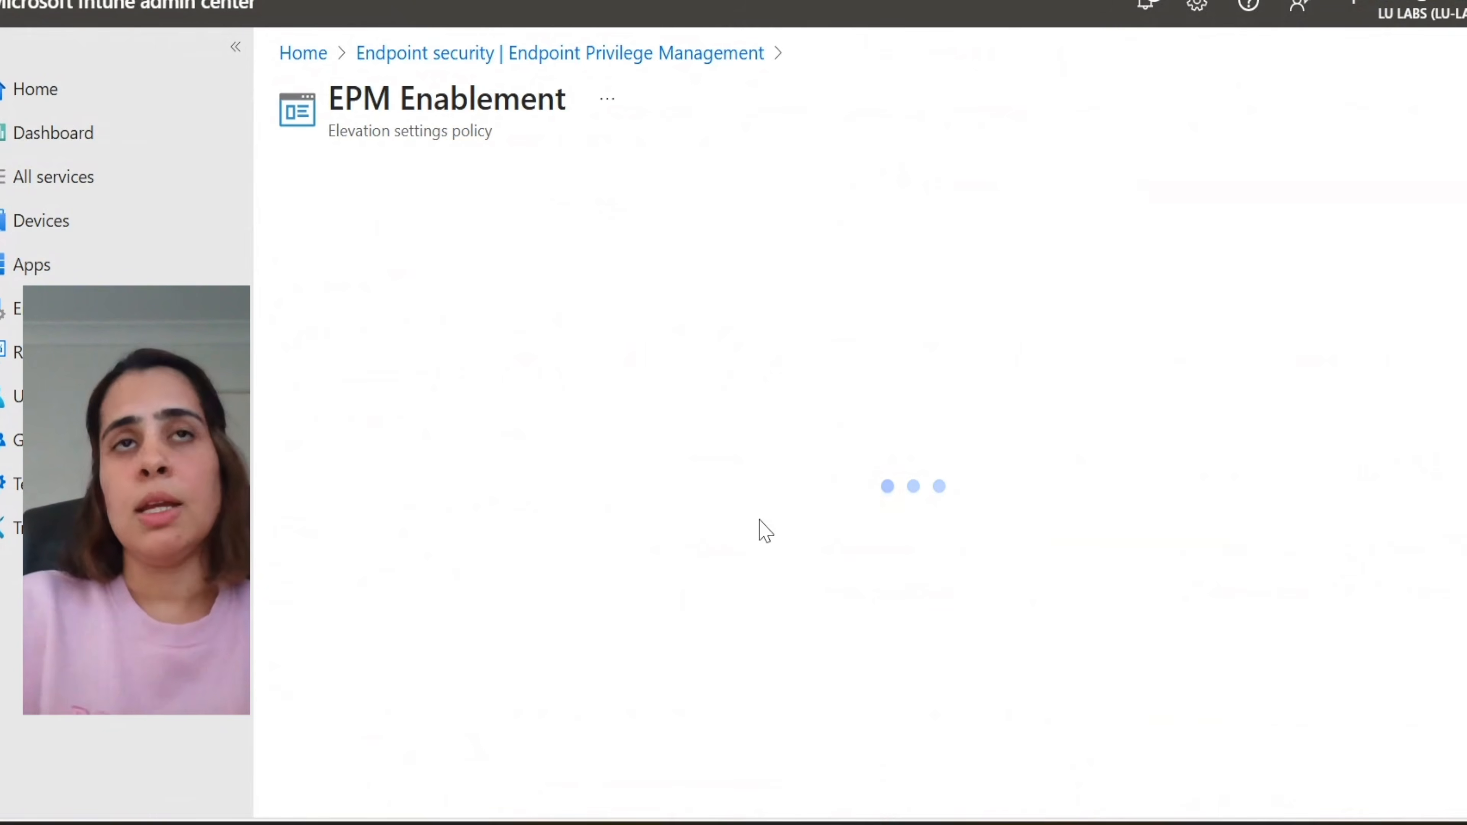
scroll(762, 531, down, 6)
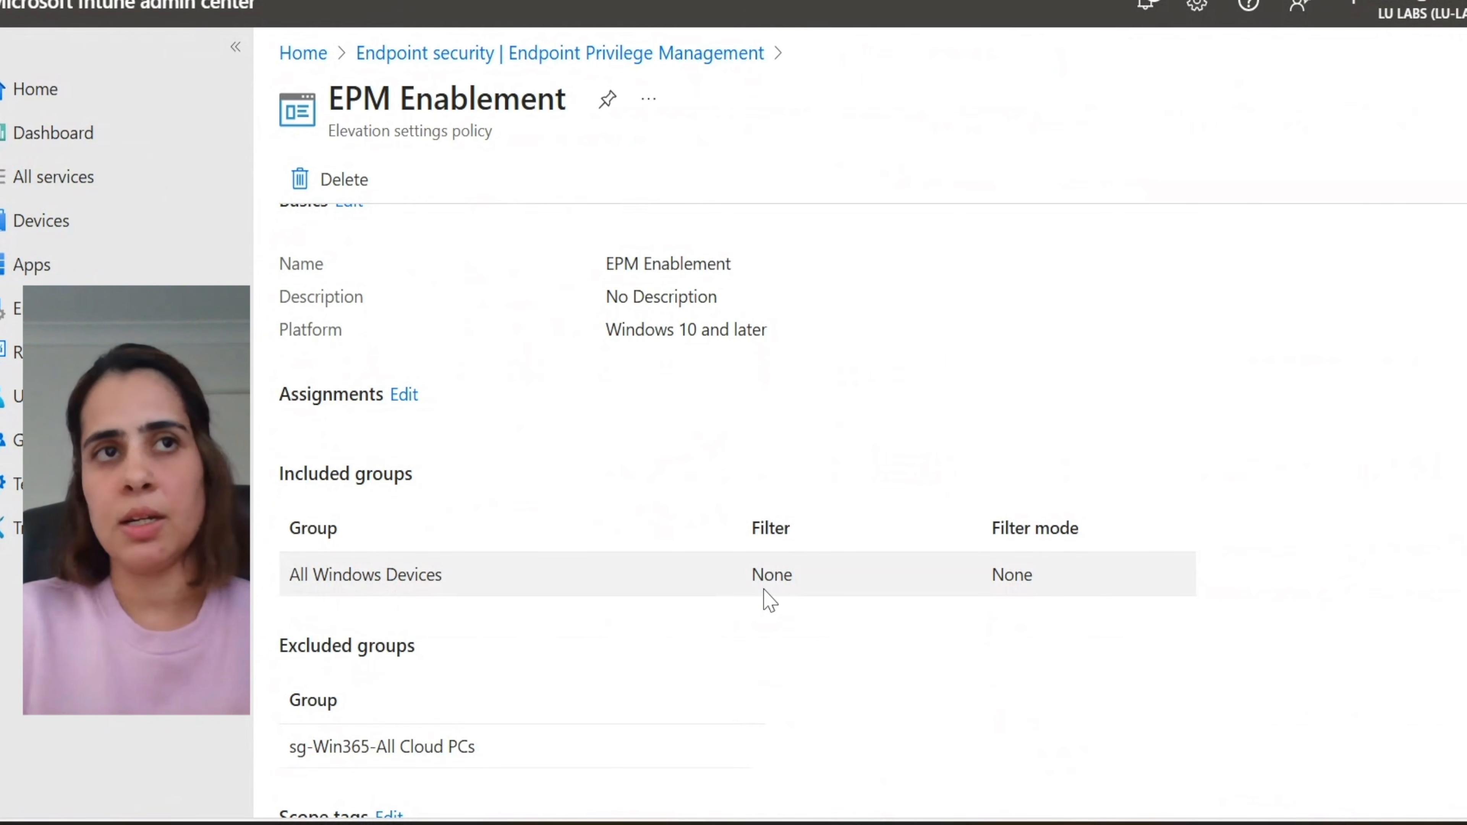
scroll(769, 601, down, 3)
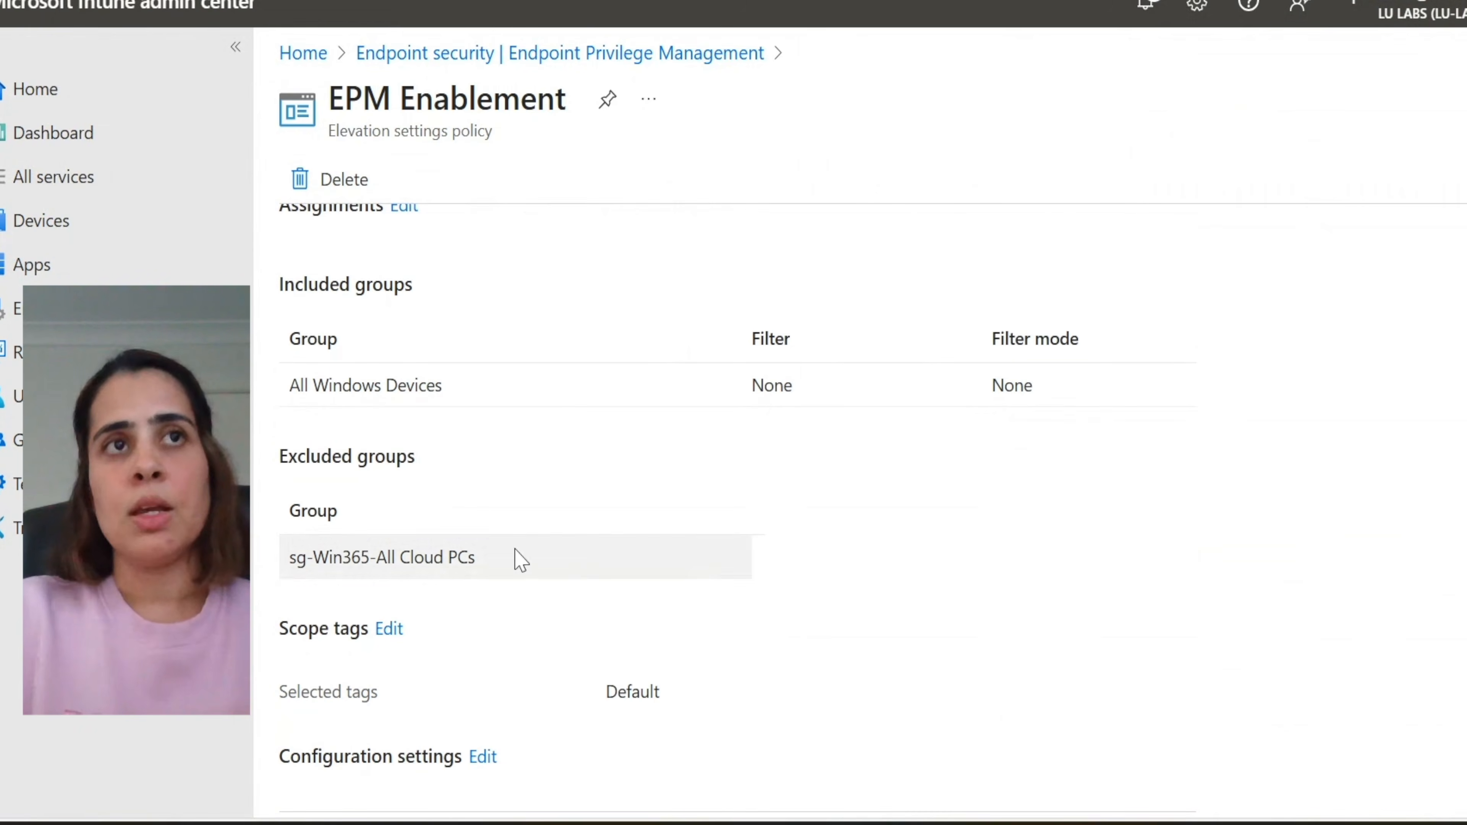
scroll(461, 650, down, 1)
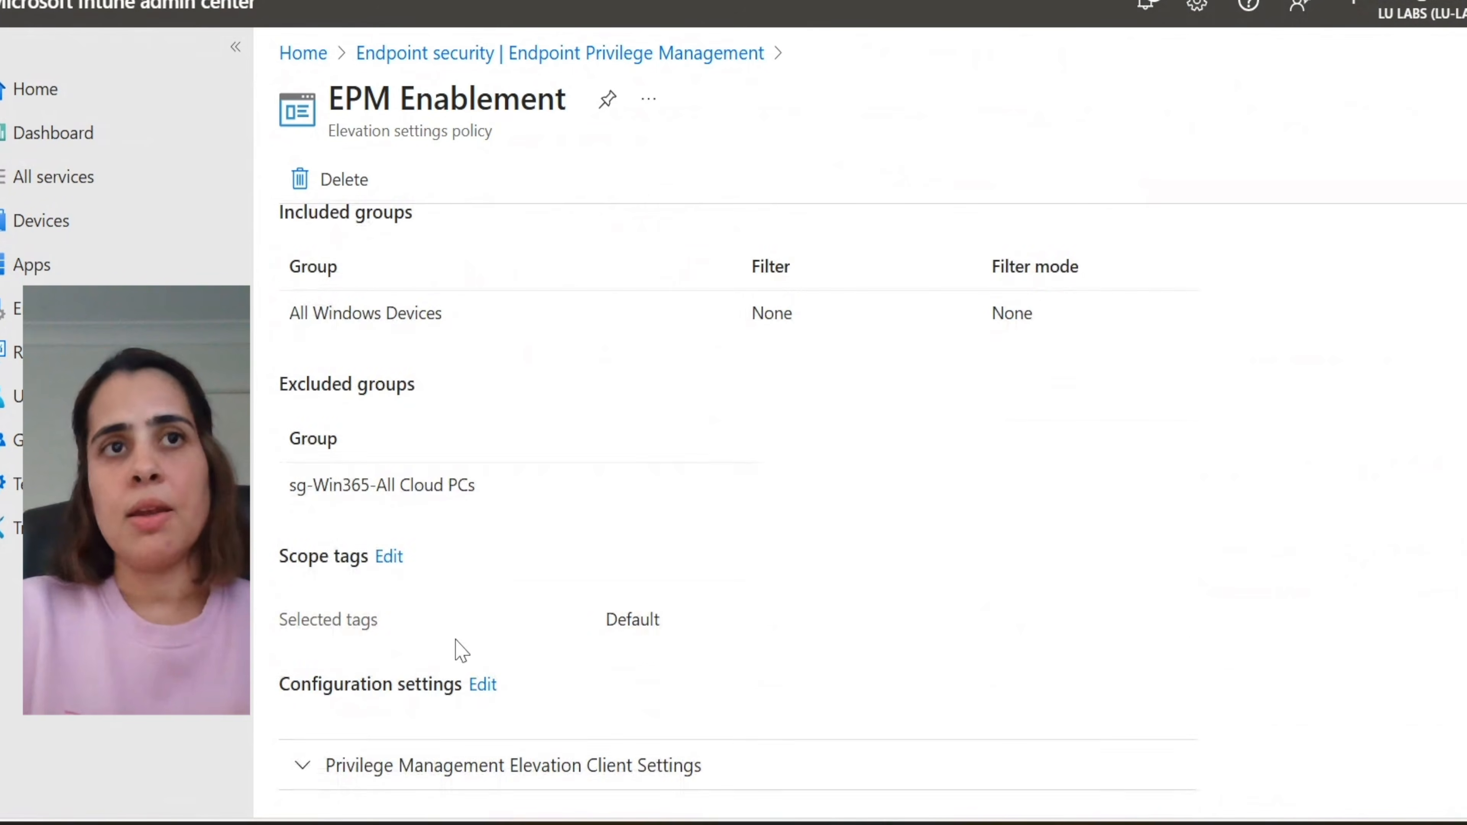
click(482, 684)
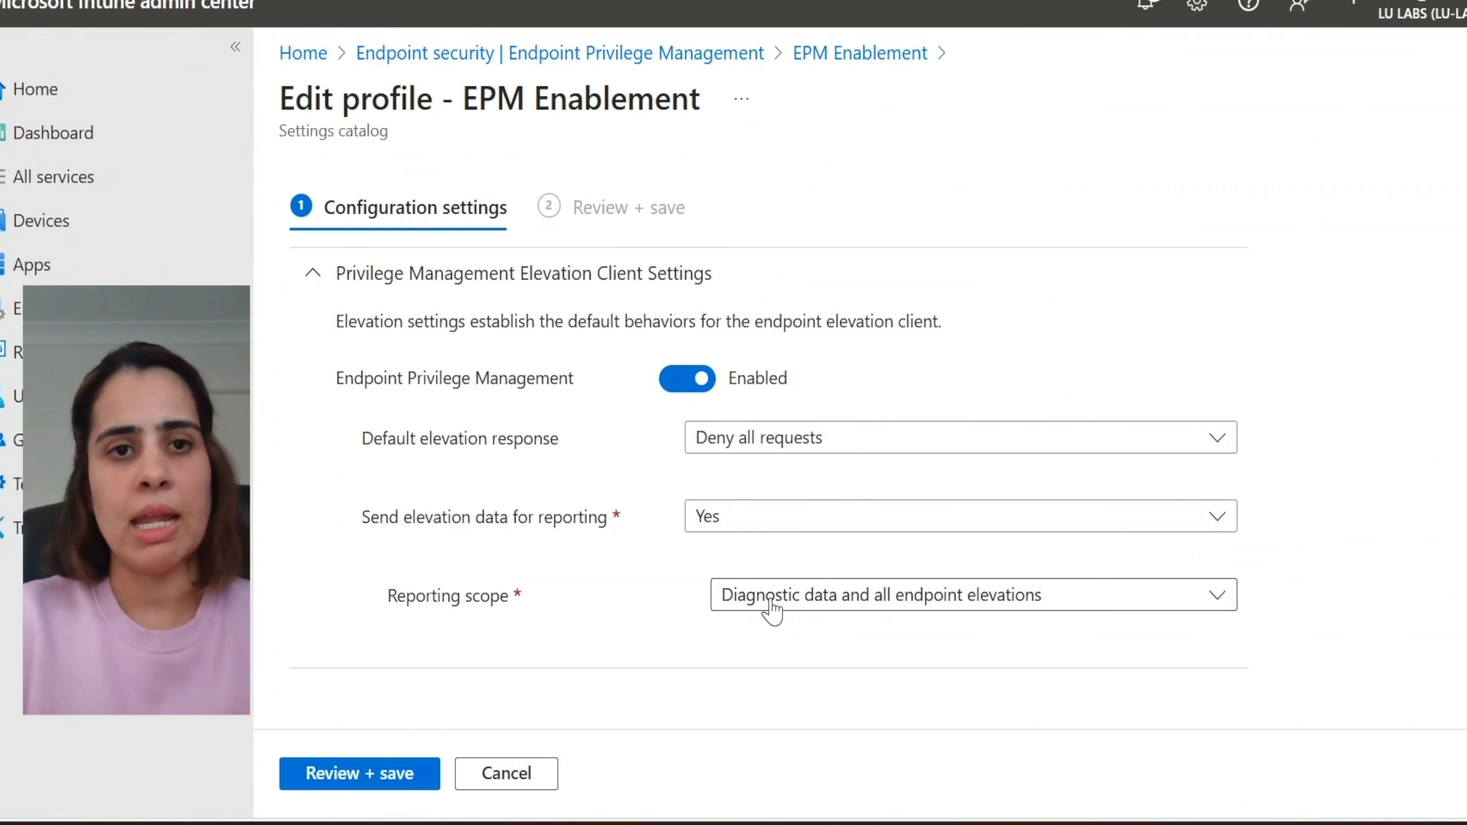
click(508, 774)
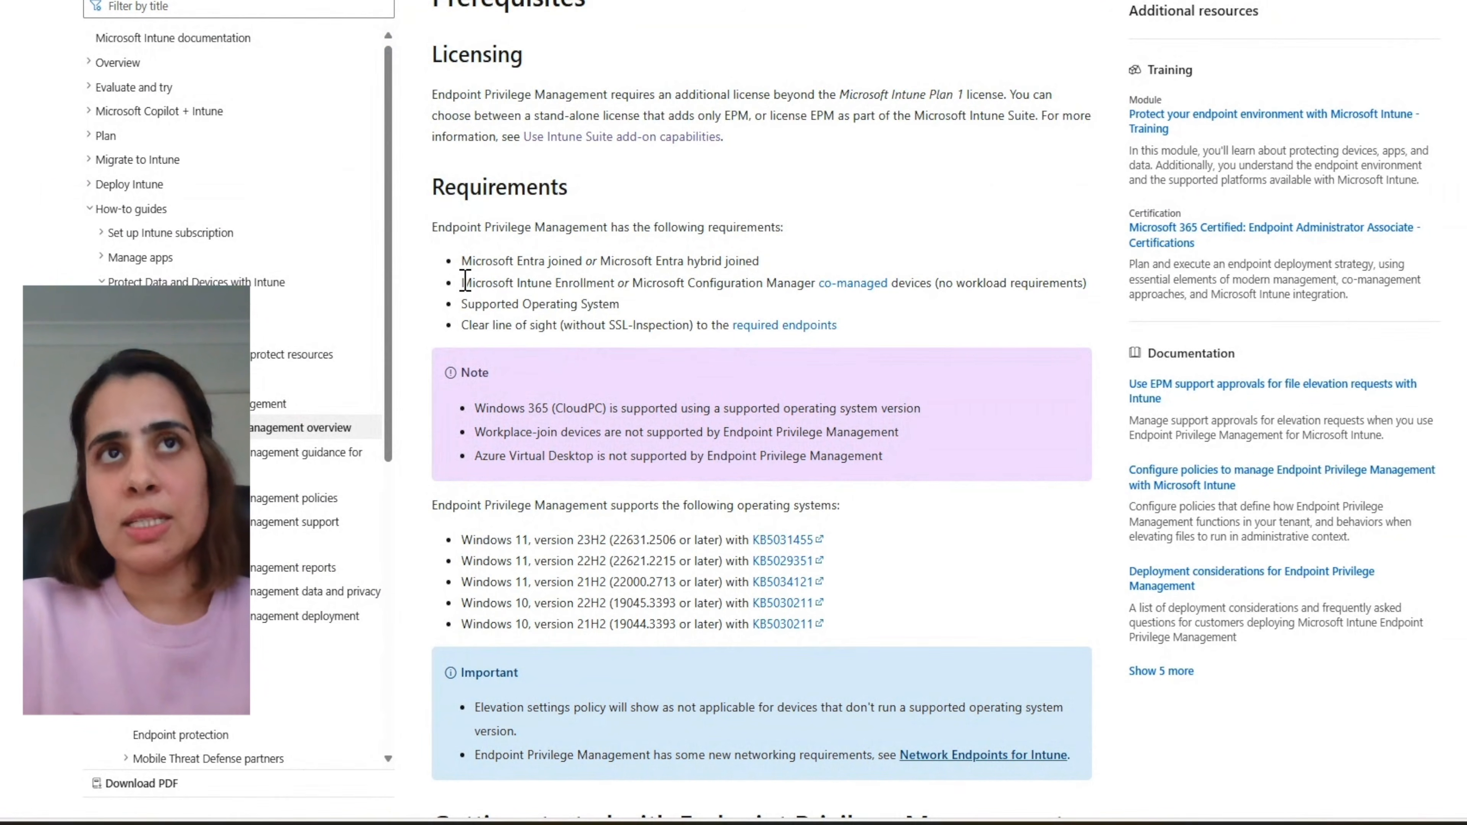
drag(466, 282, 729, 292)
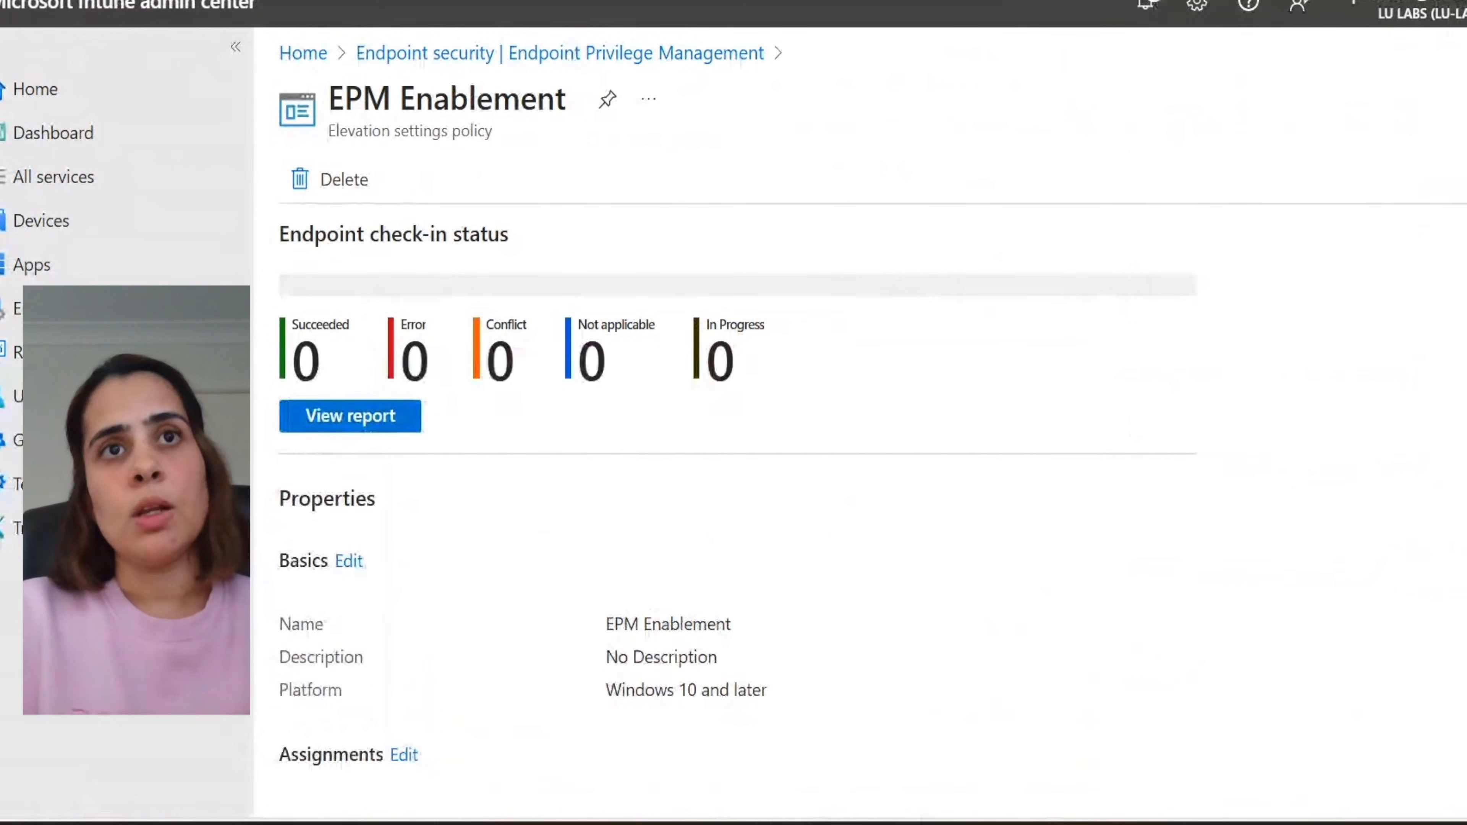
Step: Start a new Endpoint Privilege Management policy for Windows 10 and later with the Elevation rules policy profile
click(620, 54)
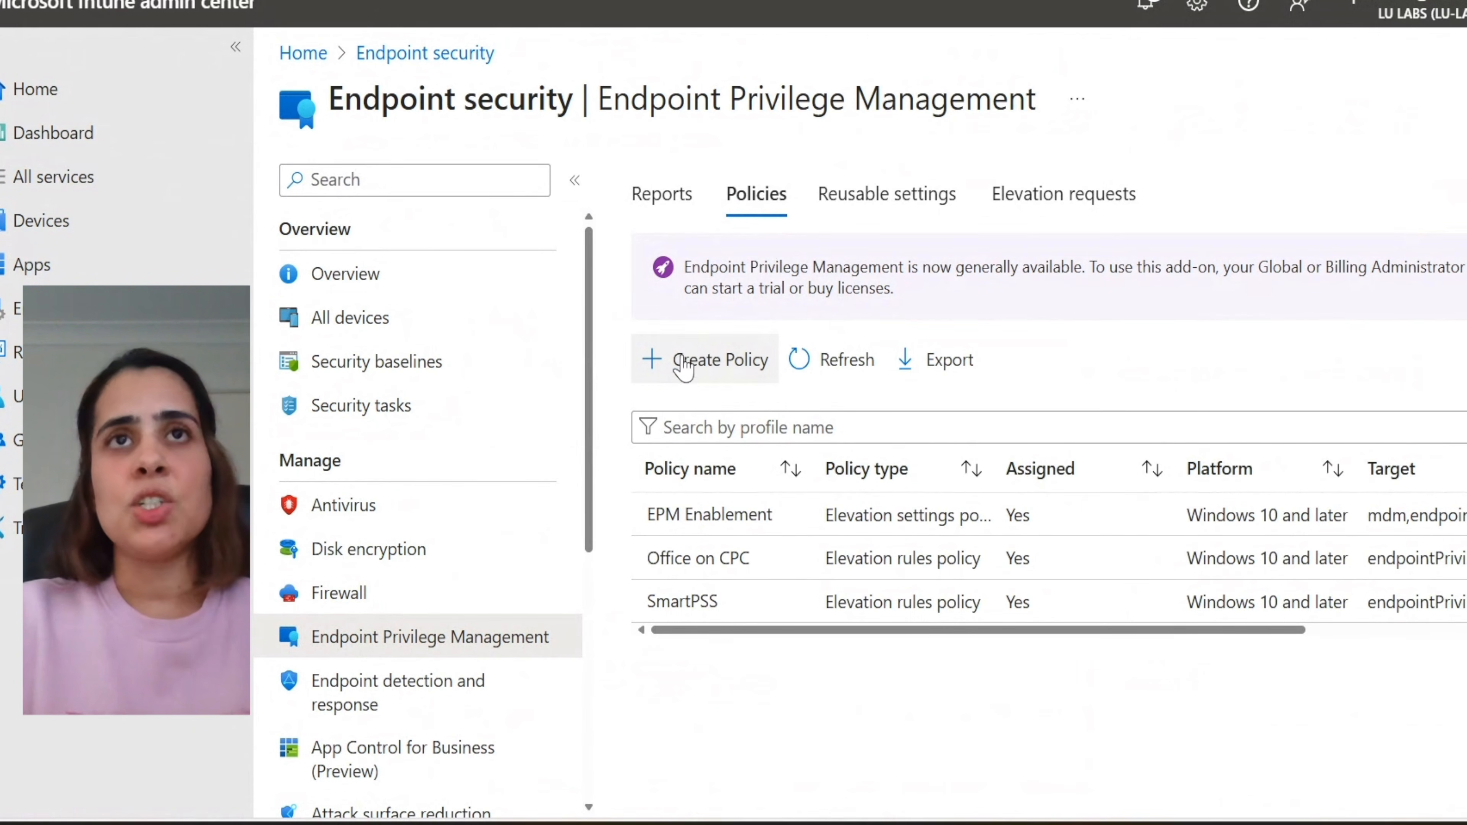
click(687, 369)
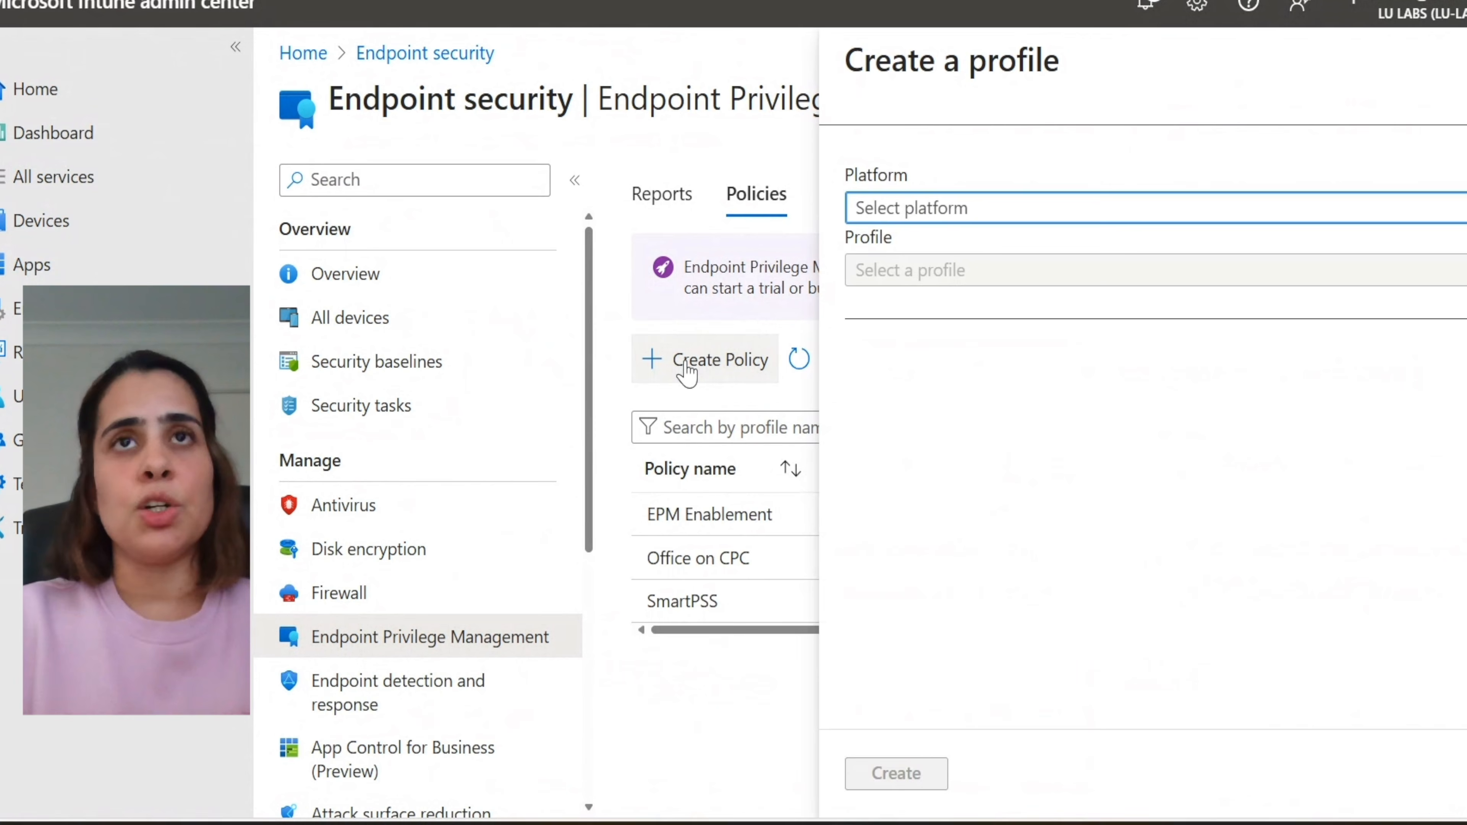
click(974, 212)
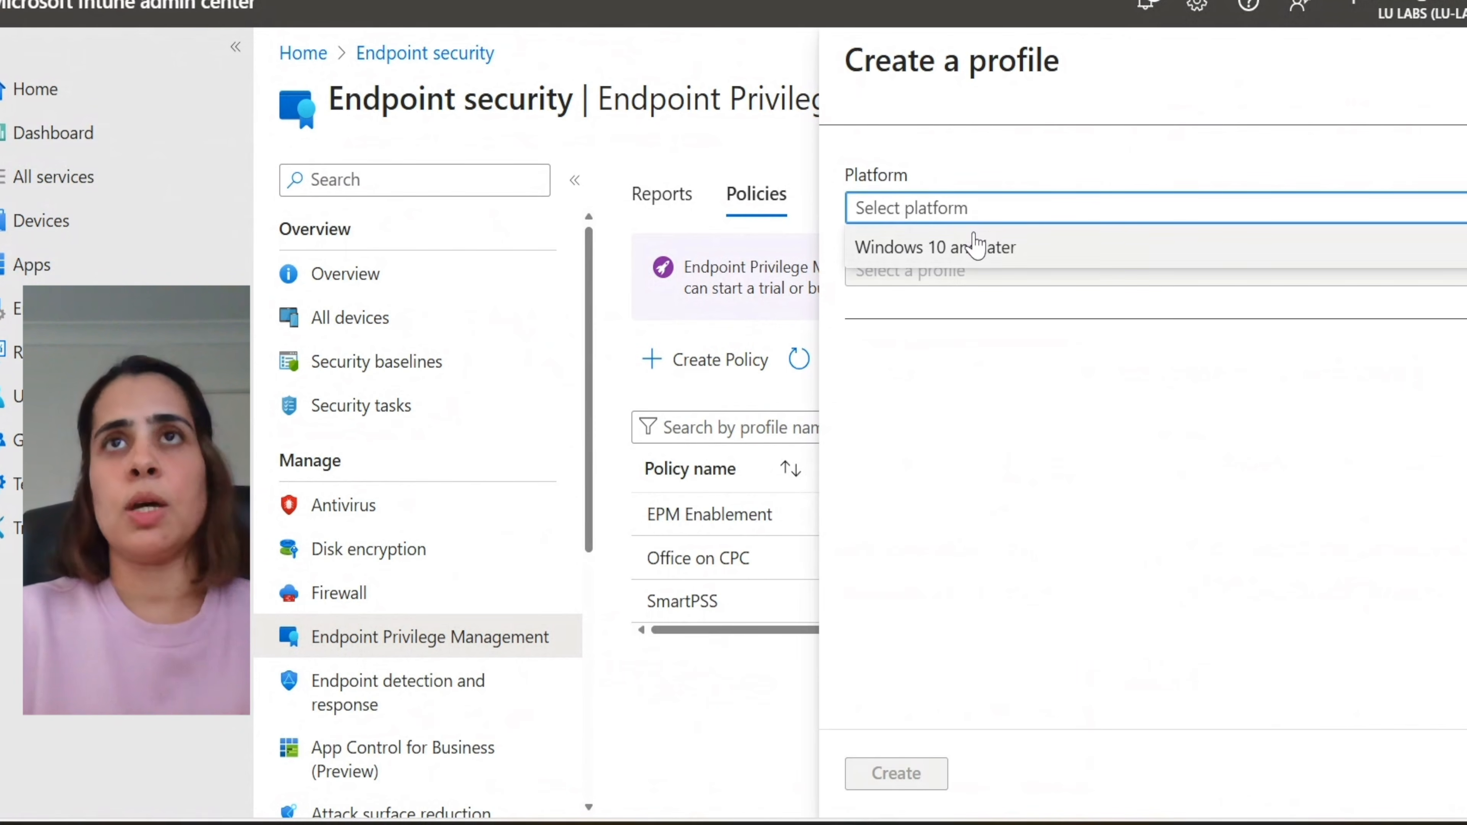
click(972, 245)
click(953, 289)
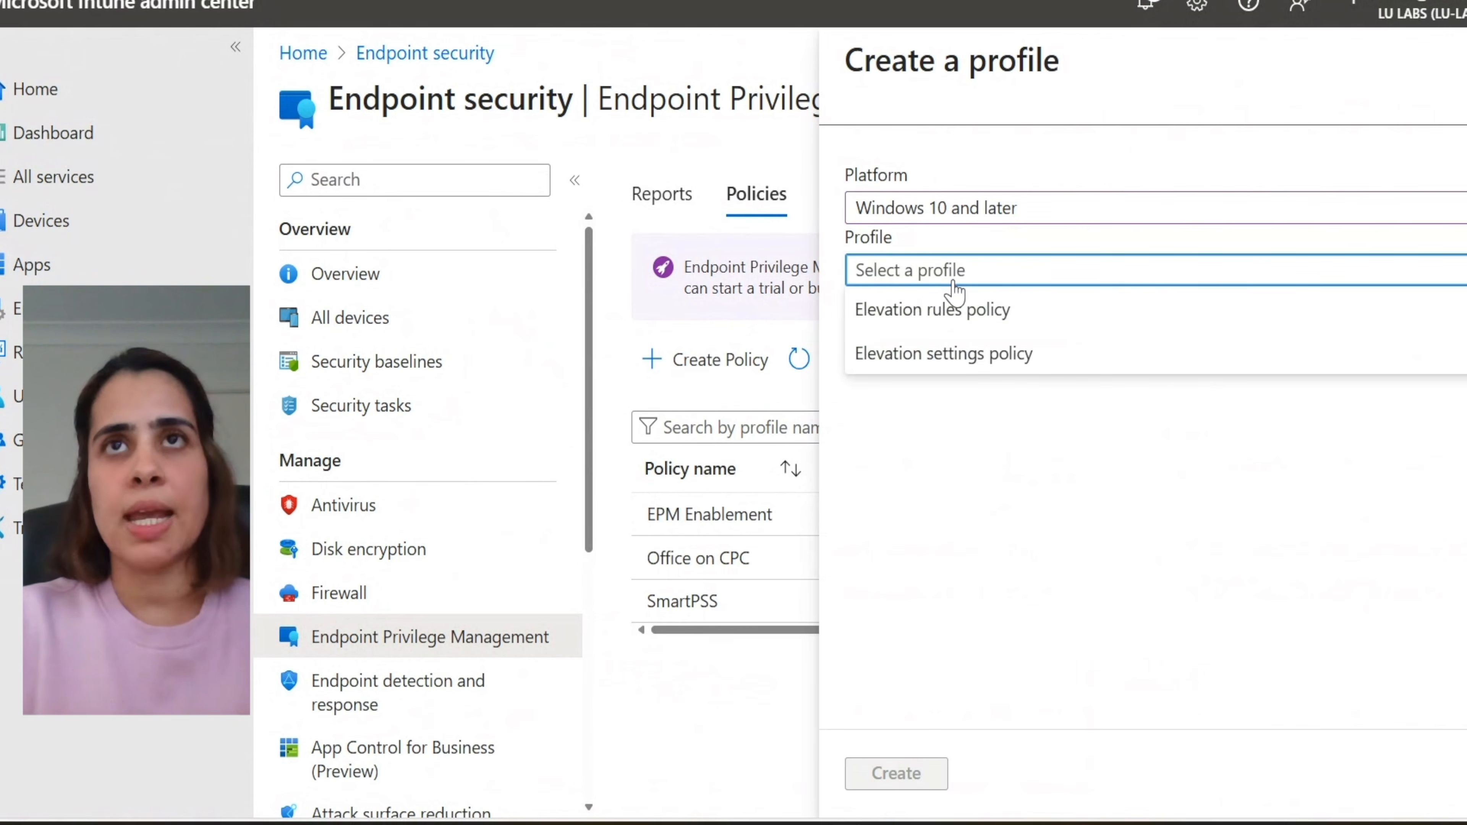
click(917, 327)
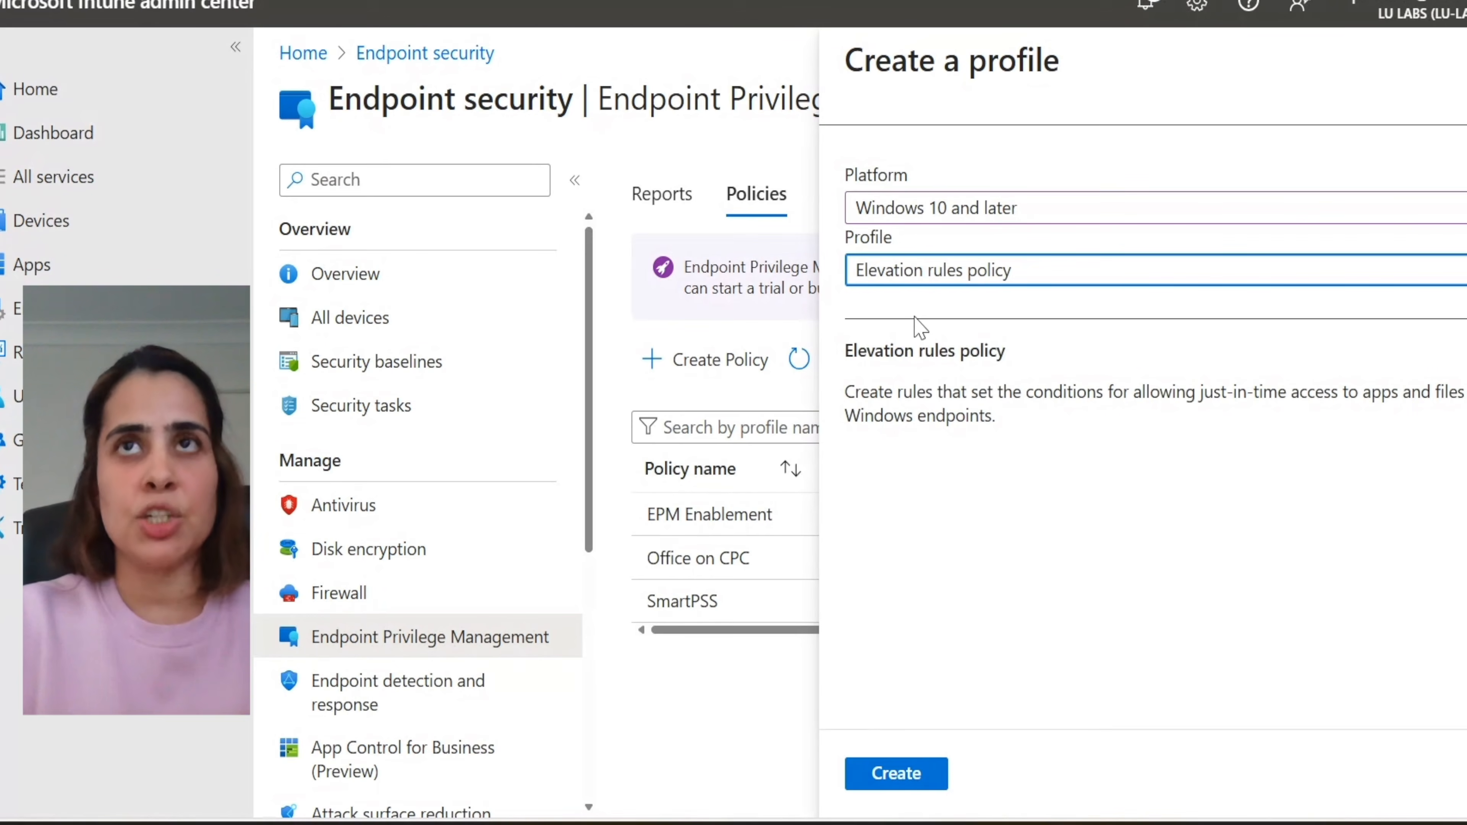
click(892, 776)
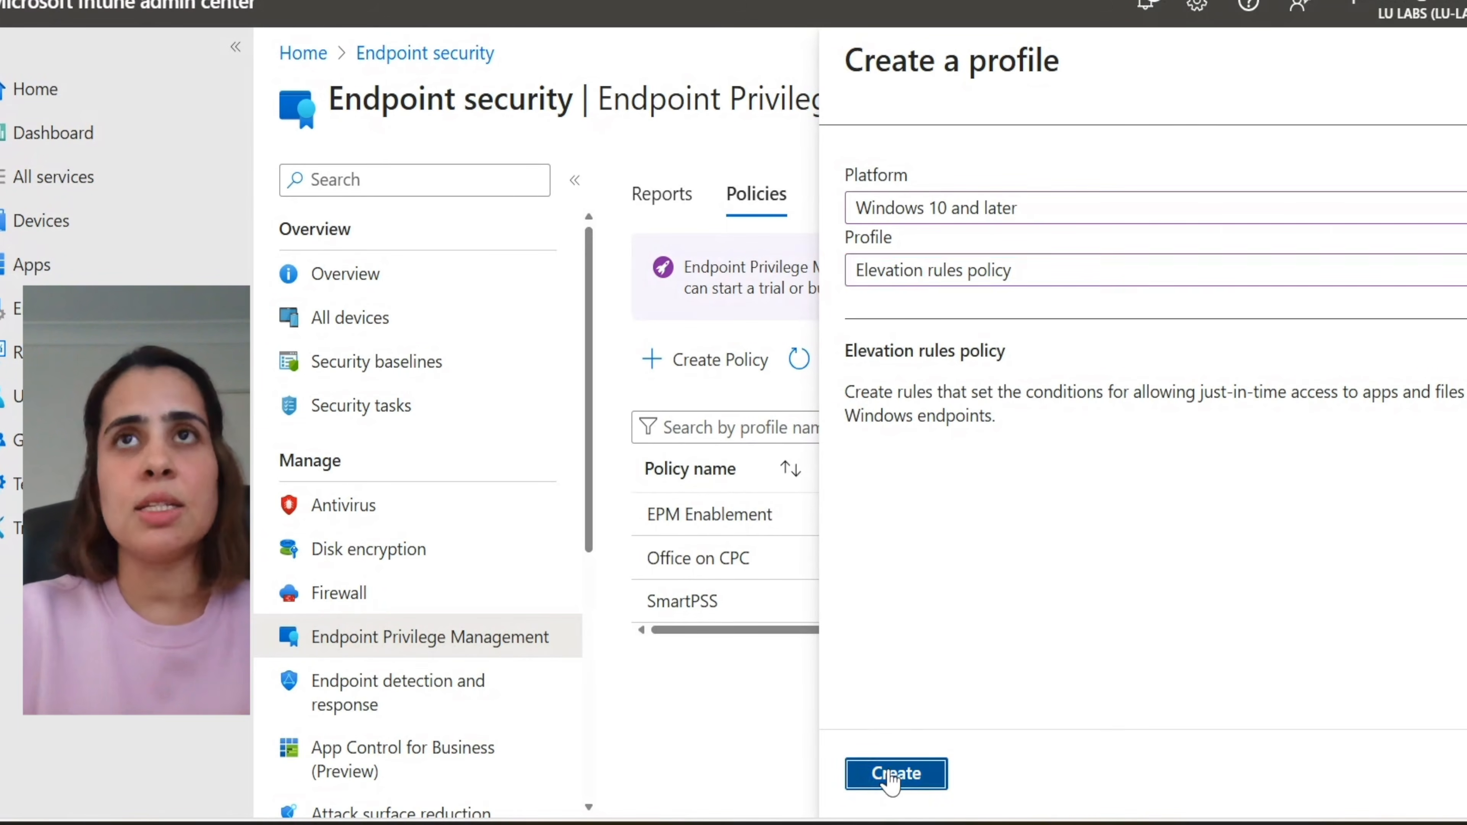
Step: Name the elevation rules profile OfficeProPlus and continue to its configuration settings
click(725, 265)
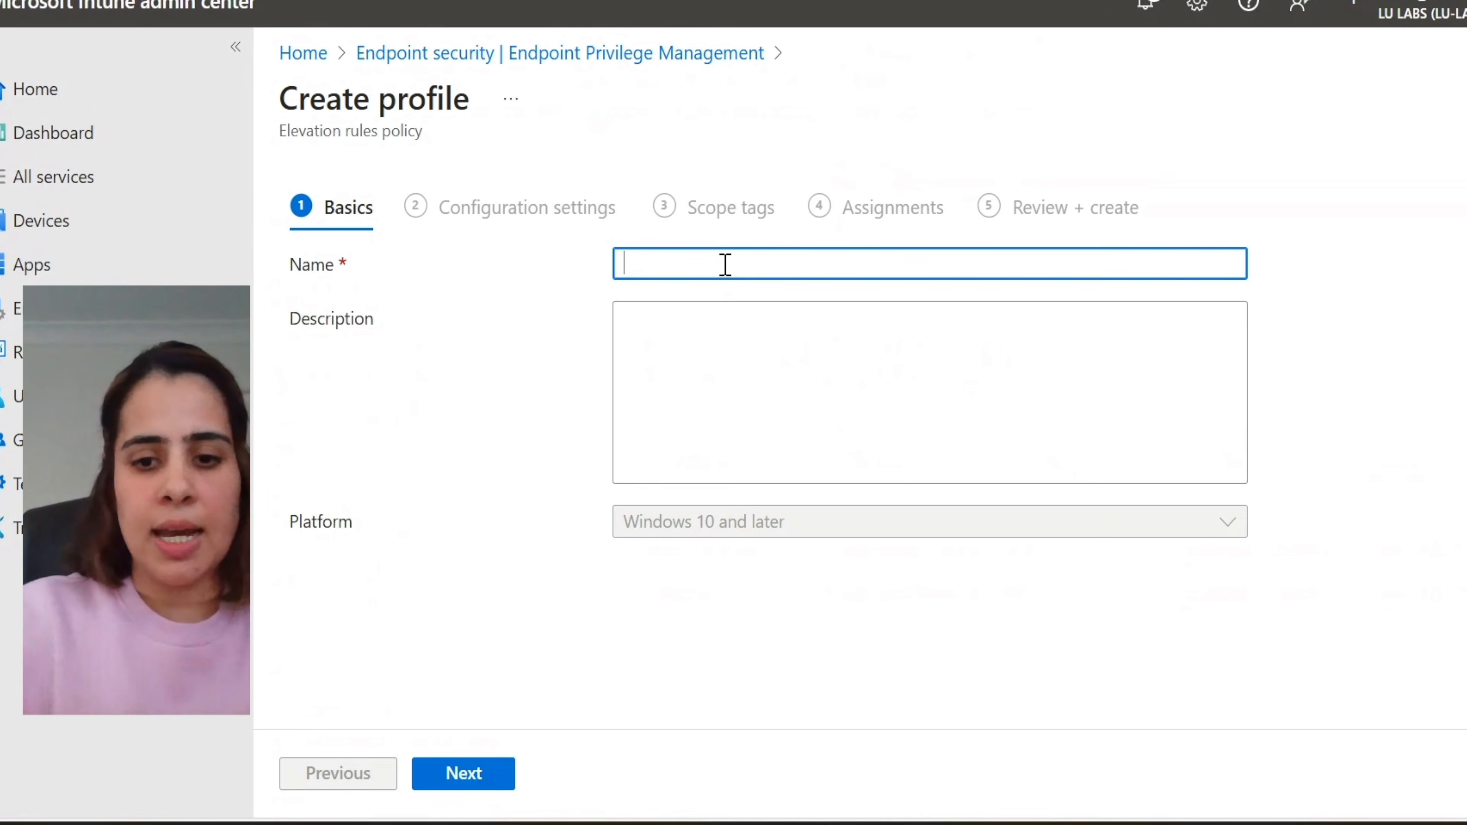
text(OfficeProPl)
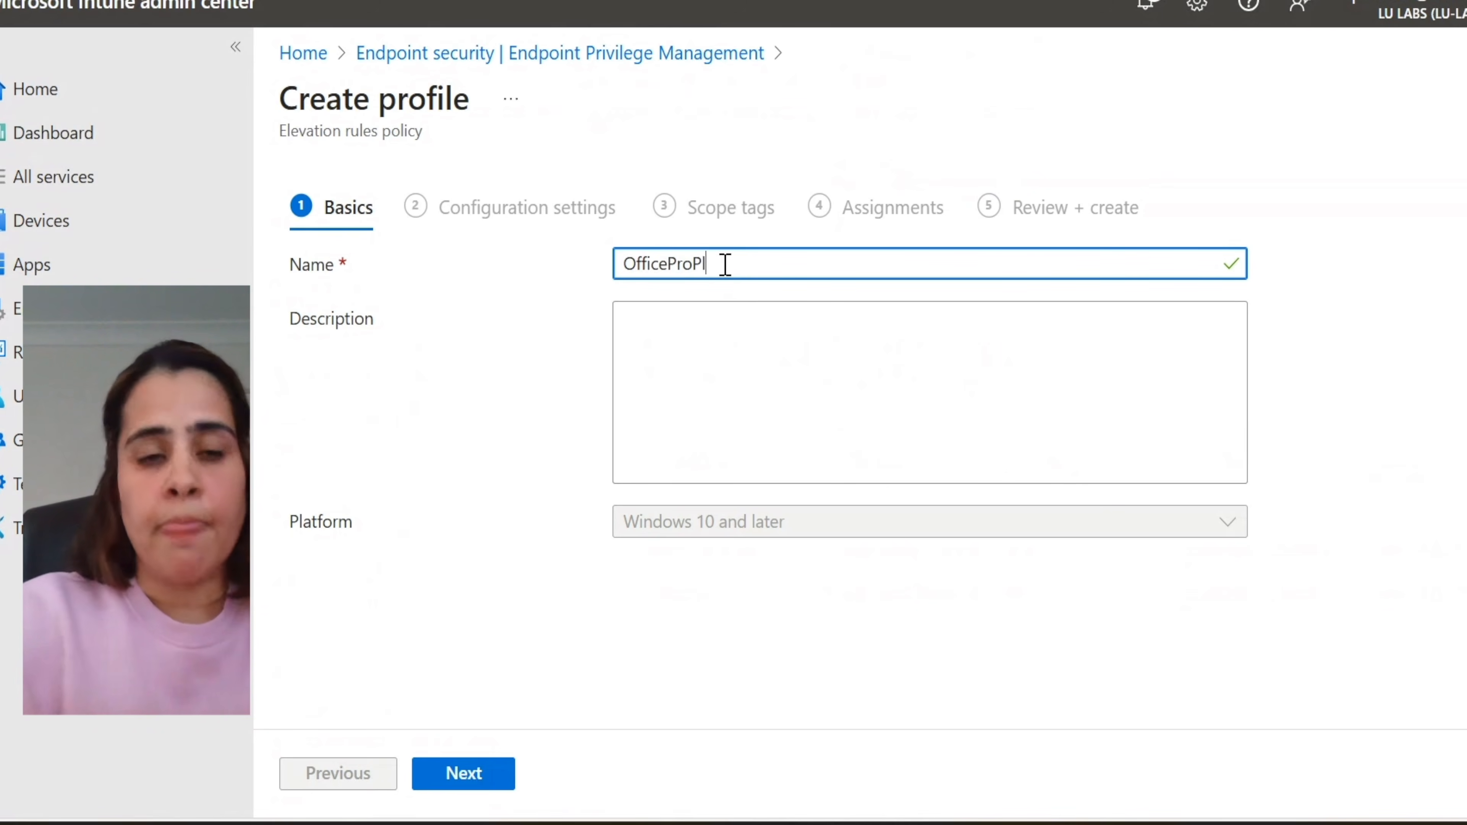
text(us)
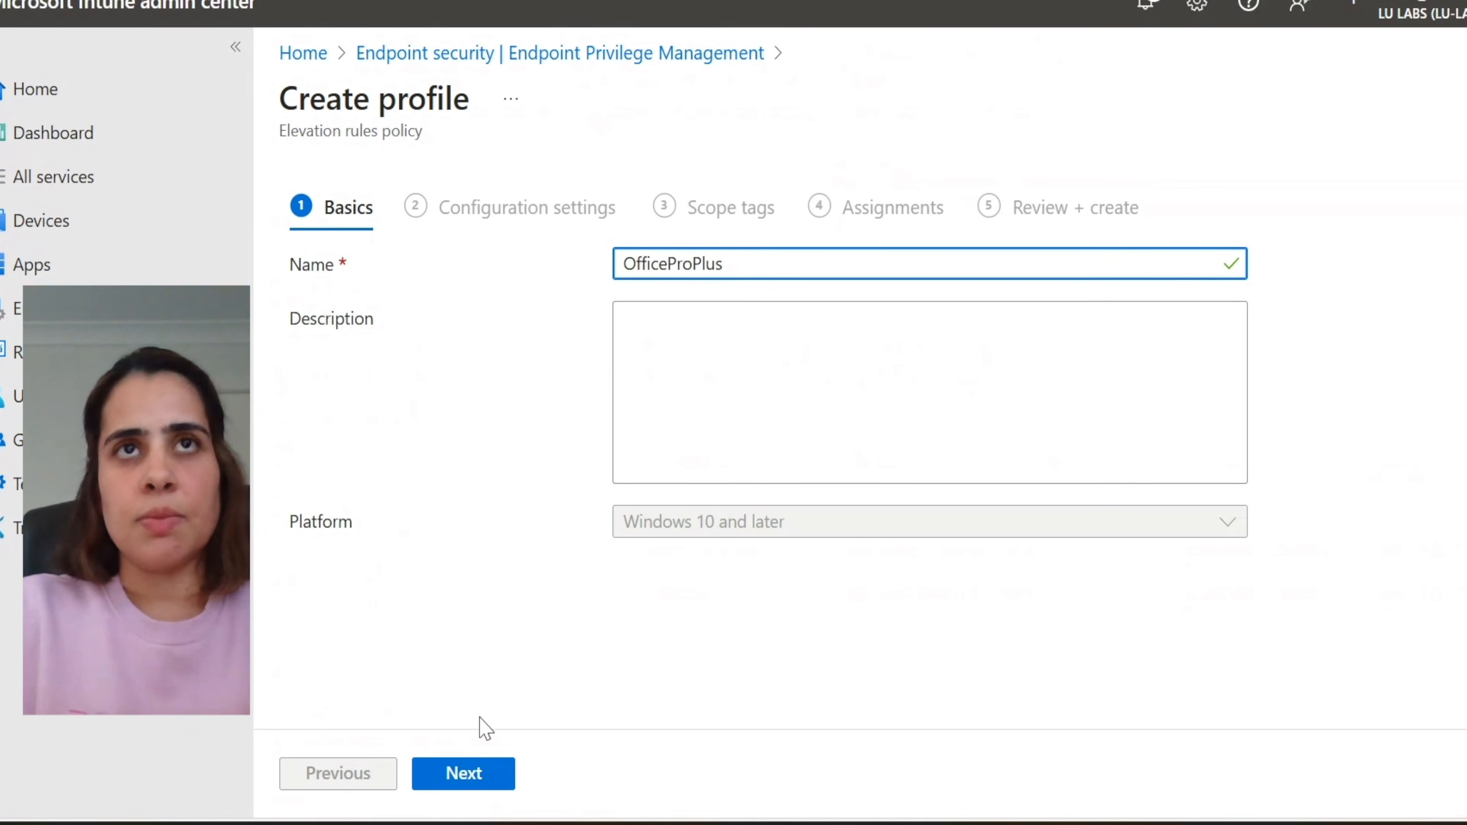
click(469, 771)
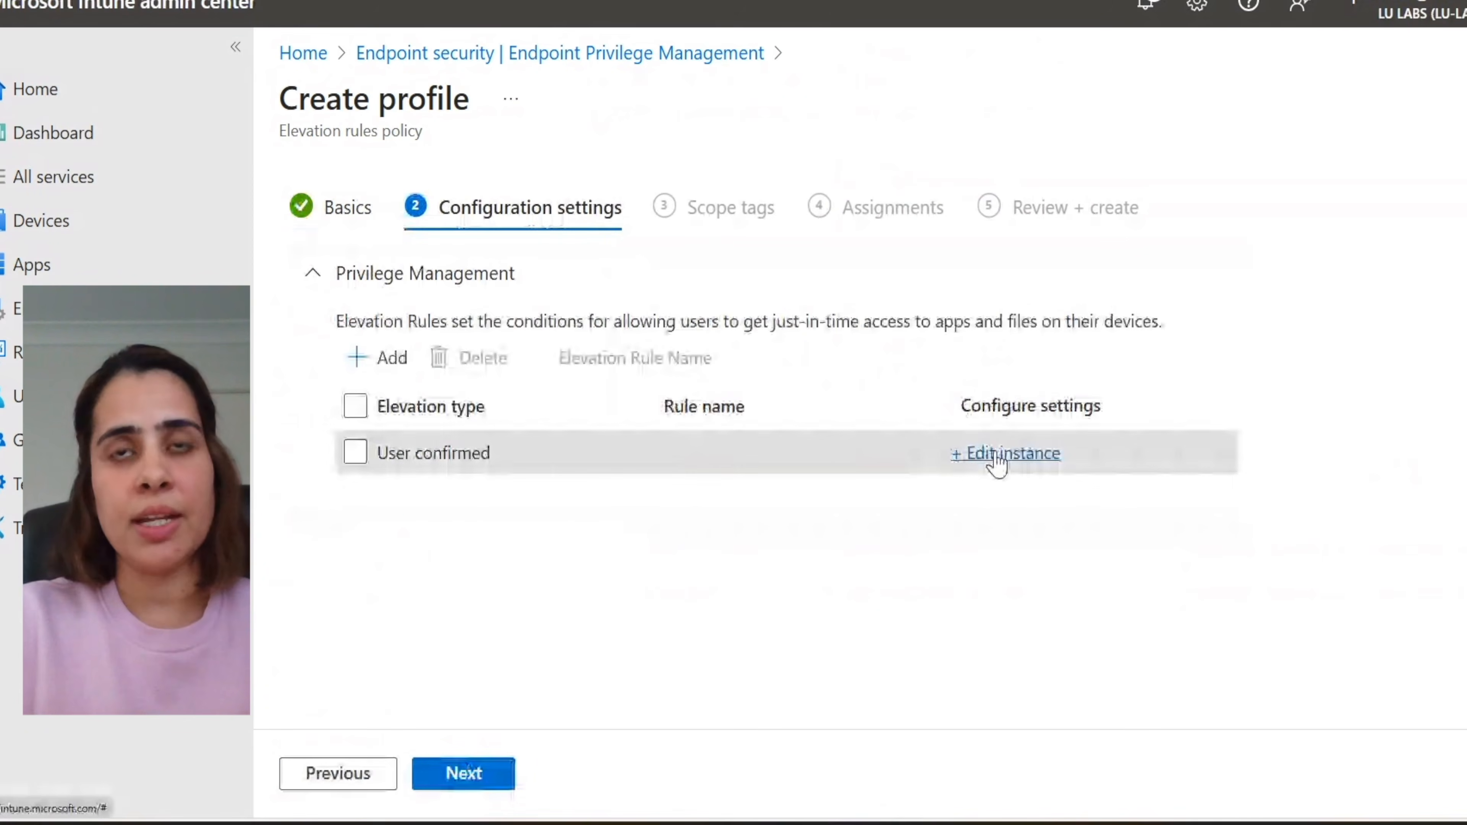
Step: Edit the User confirmed rule instance, name the rule OfficePlus and keep the User confirmed elevation type
click(994, 453)
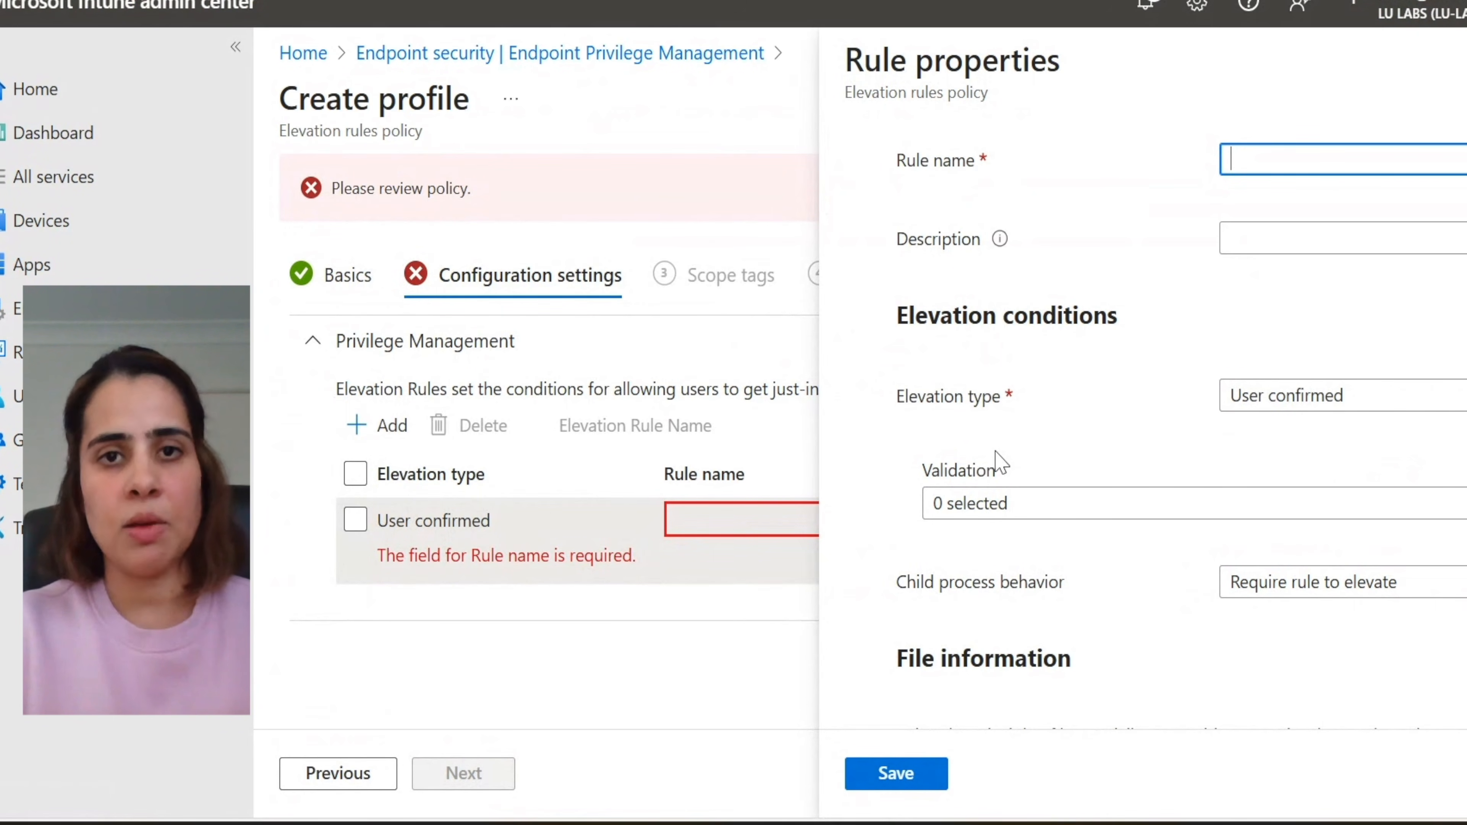
text(OfficePlus)
click(1266, 244)
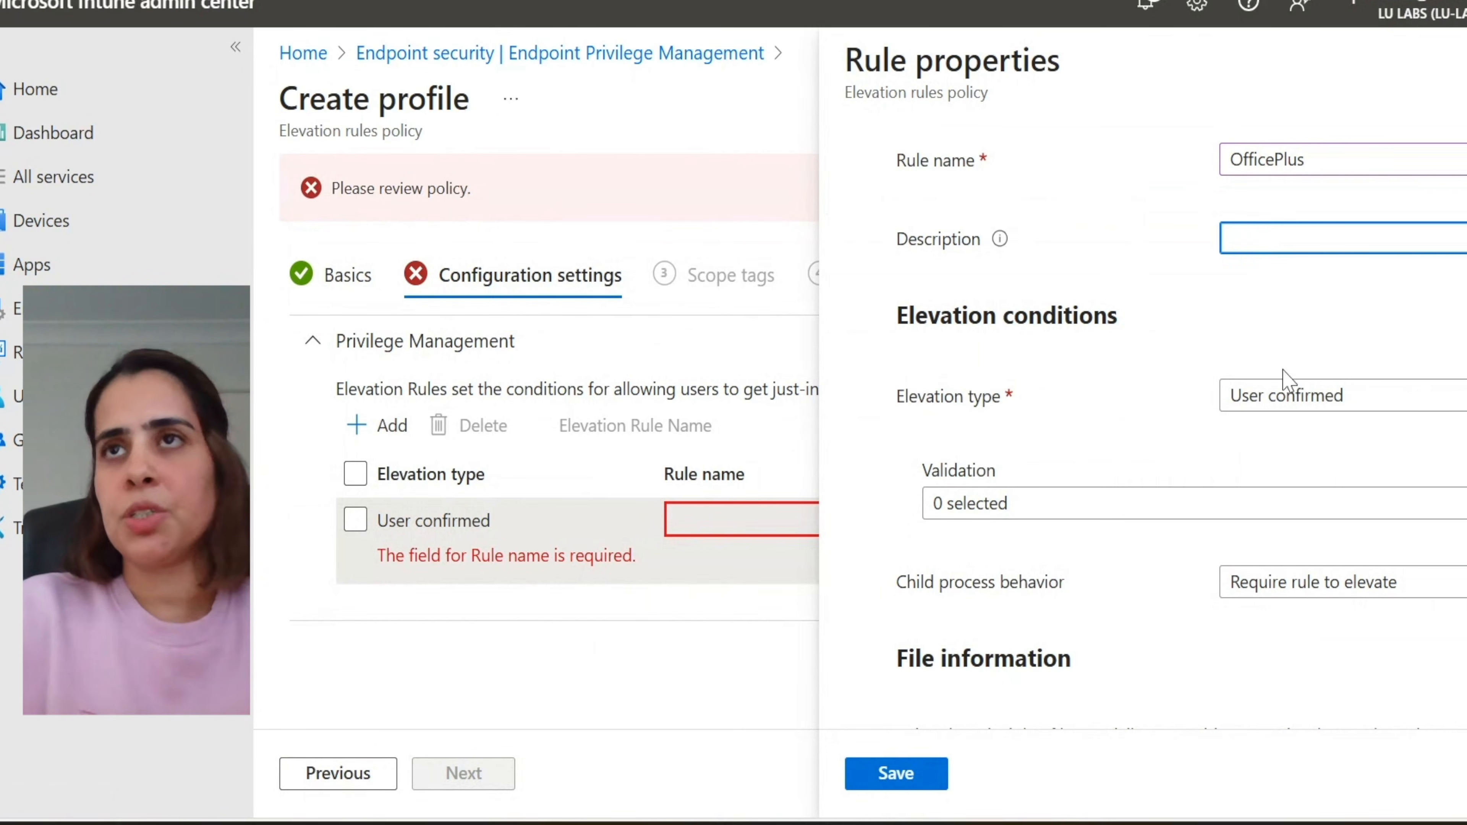
click(1285, 398)
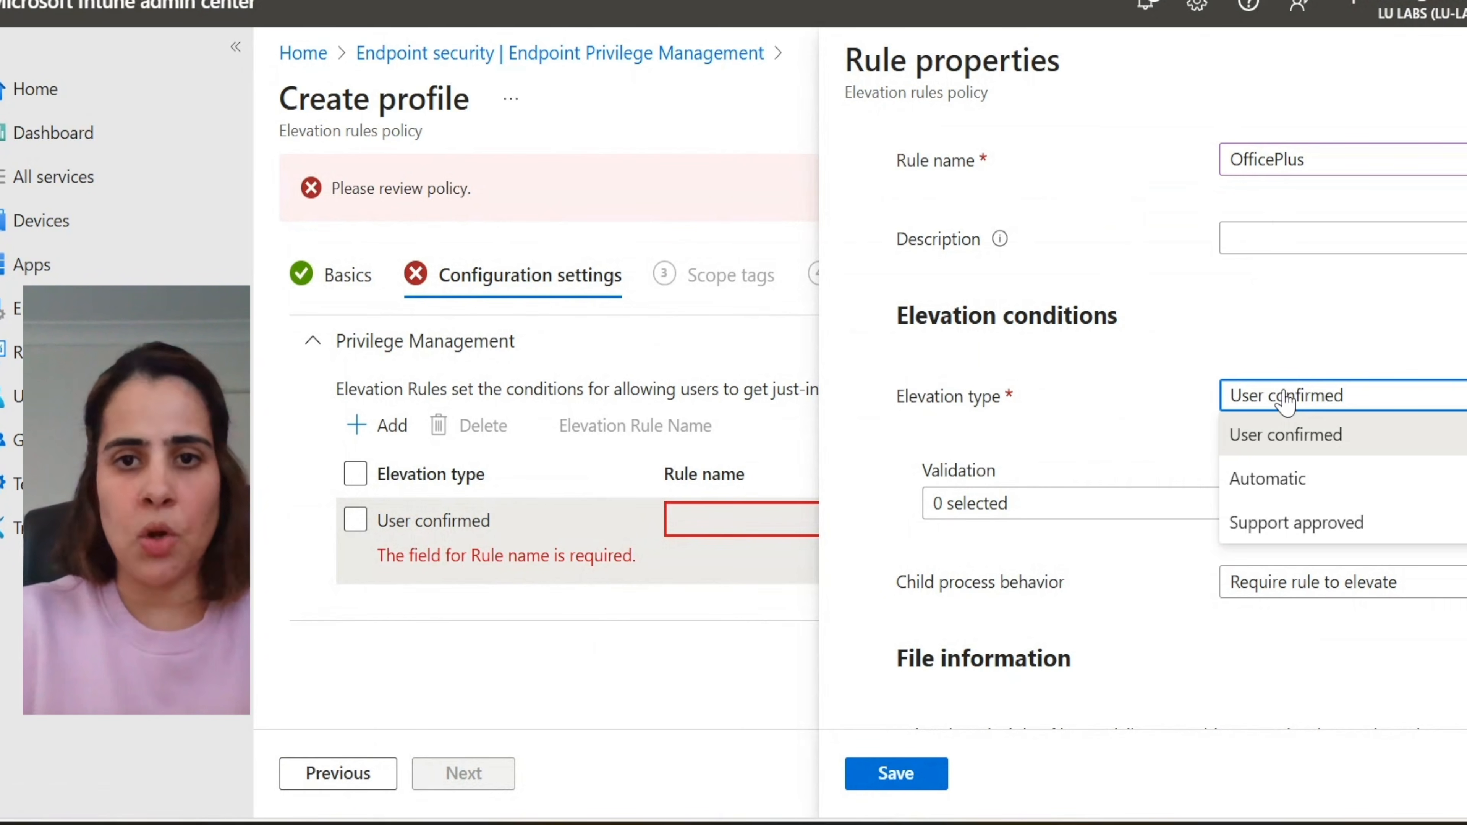
click(1271, 449)
Step: Require Business justification as the rule's validation and set its child process behavior to Not configured
click(1121, 519)
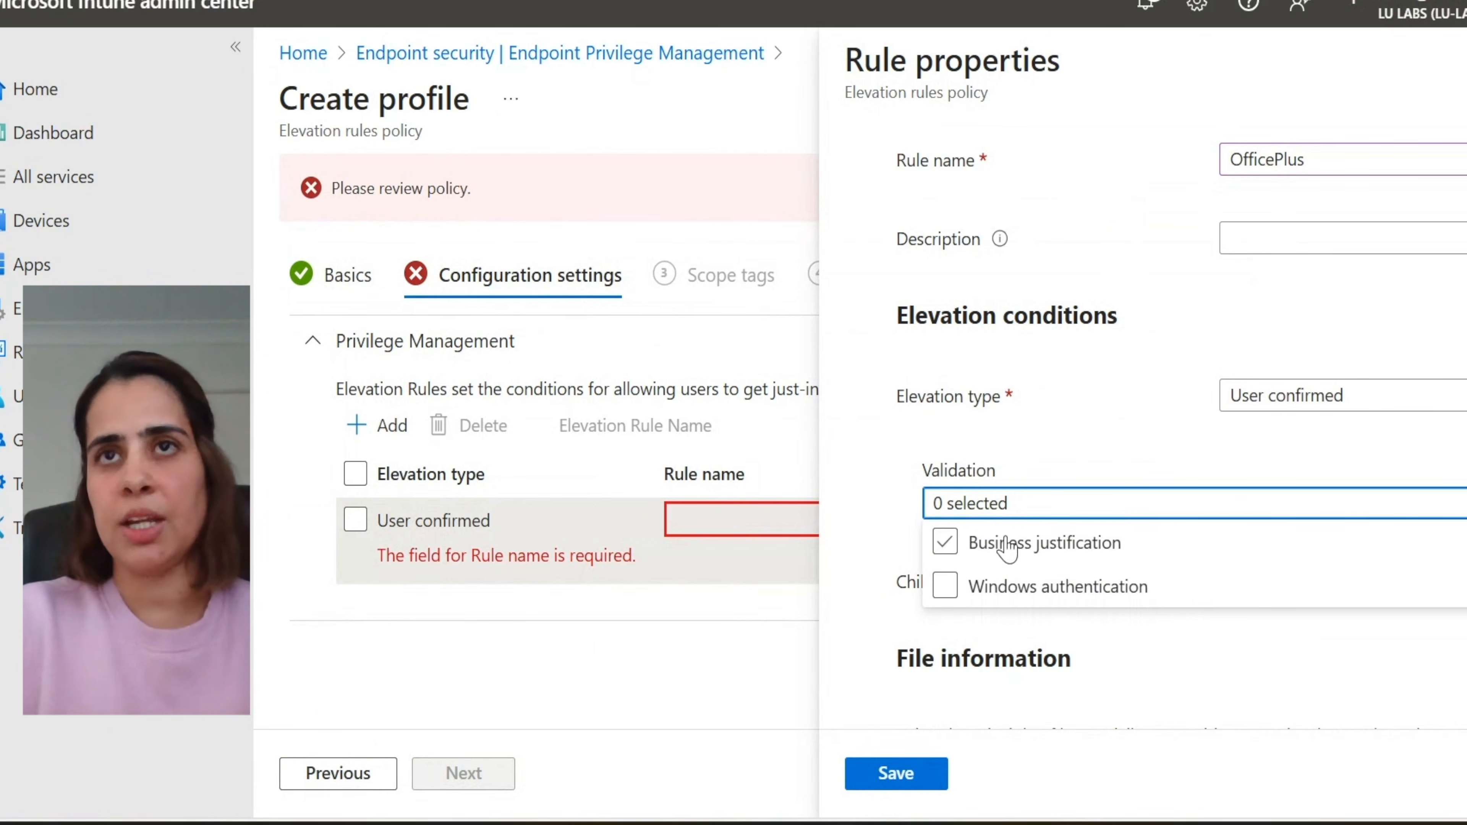
click(996, 561)
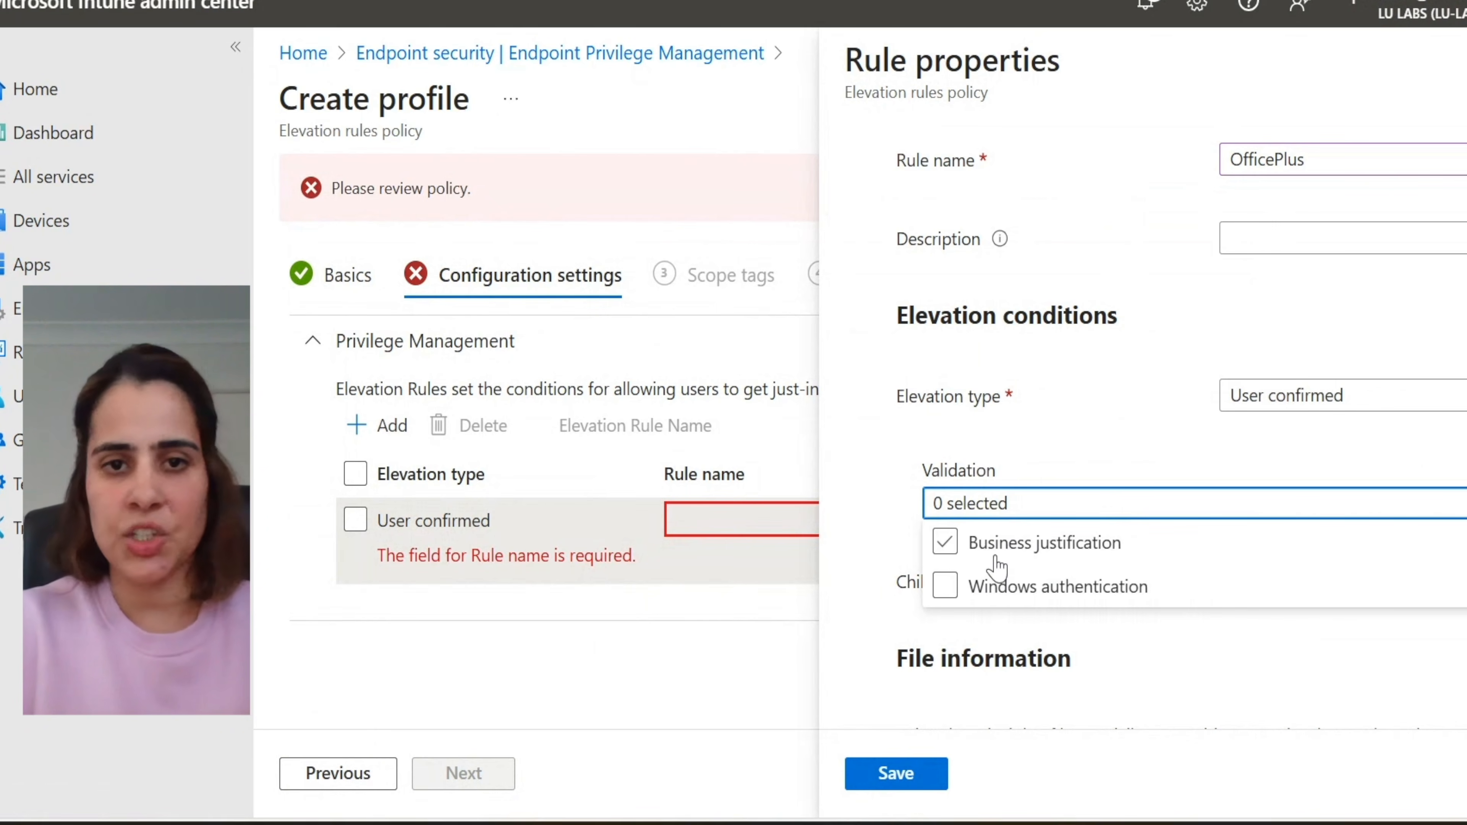
click(996, 563)
click(970, 592)
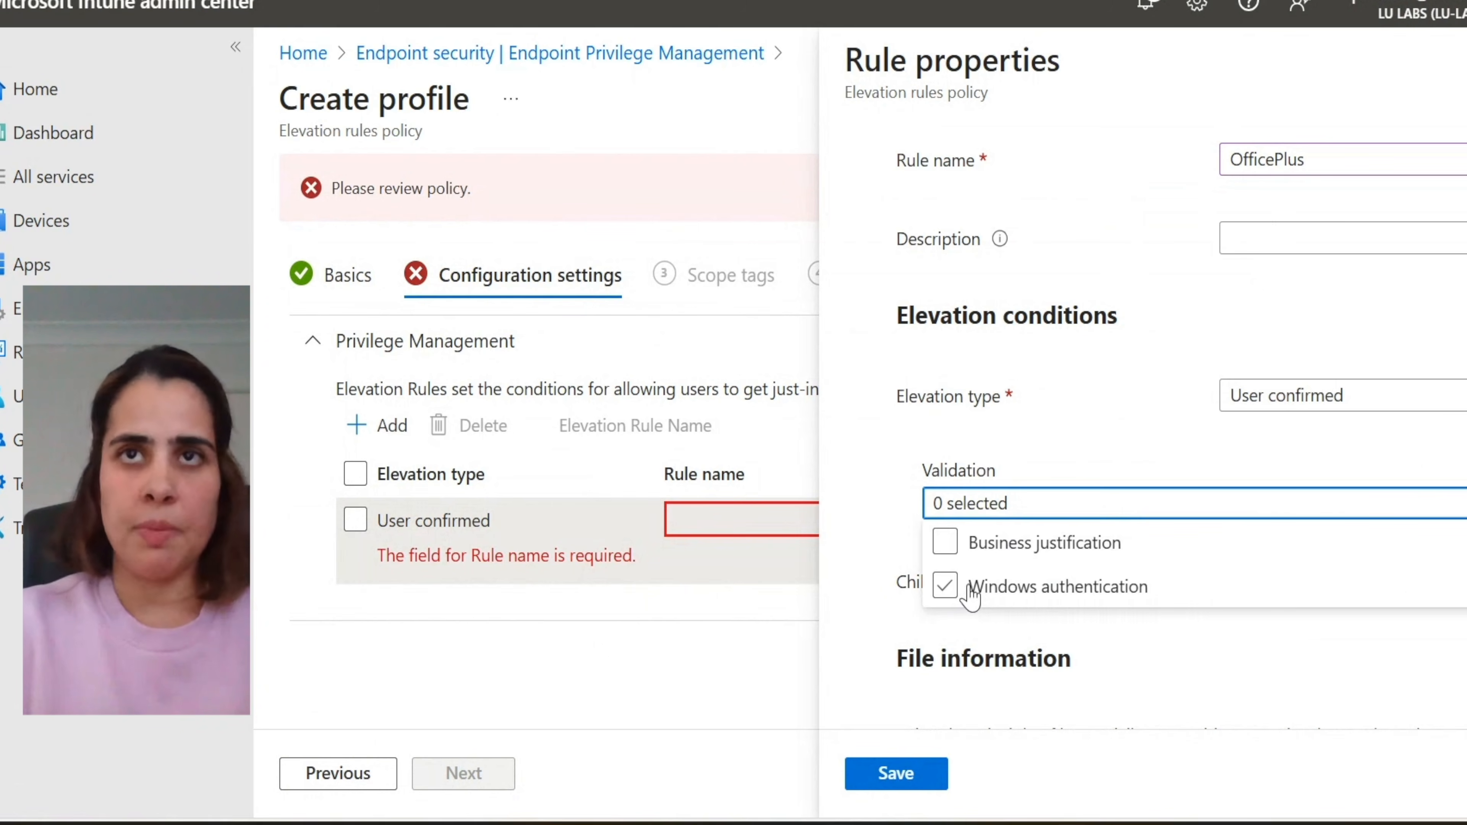
click(950, 548)
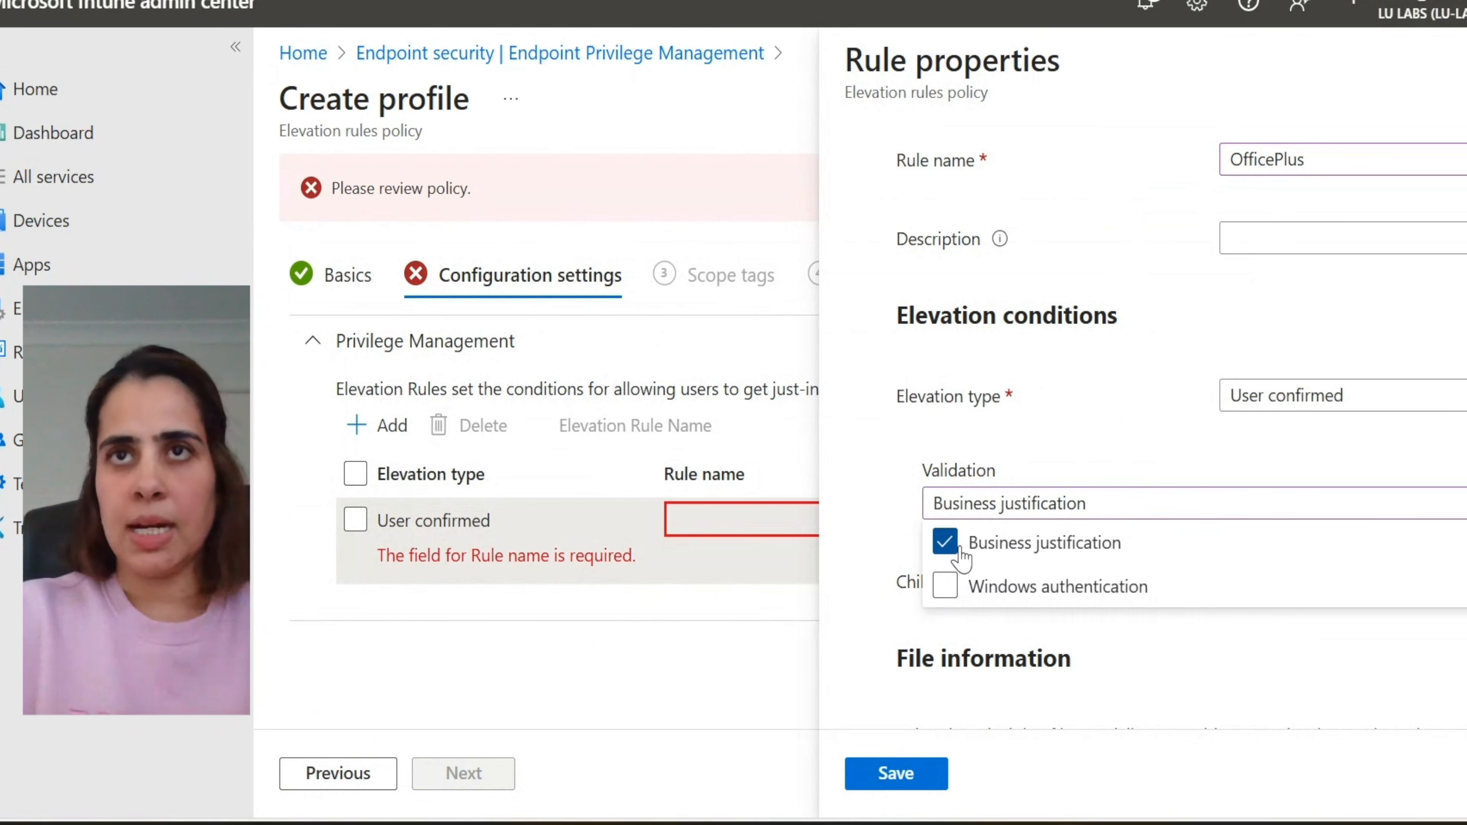
click(880, 488)
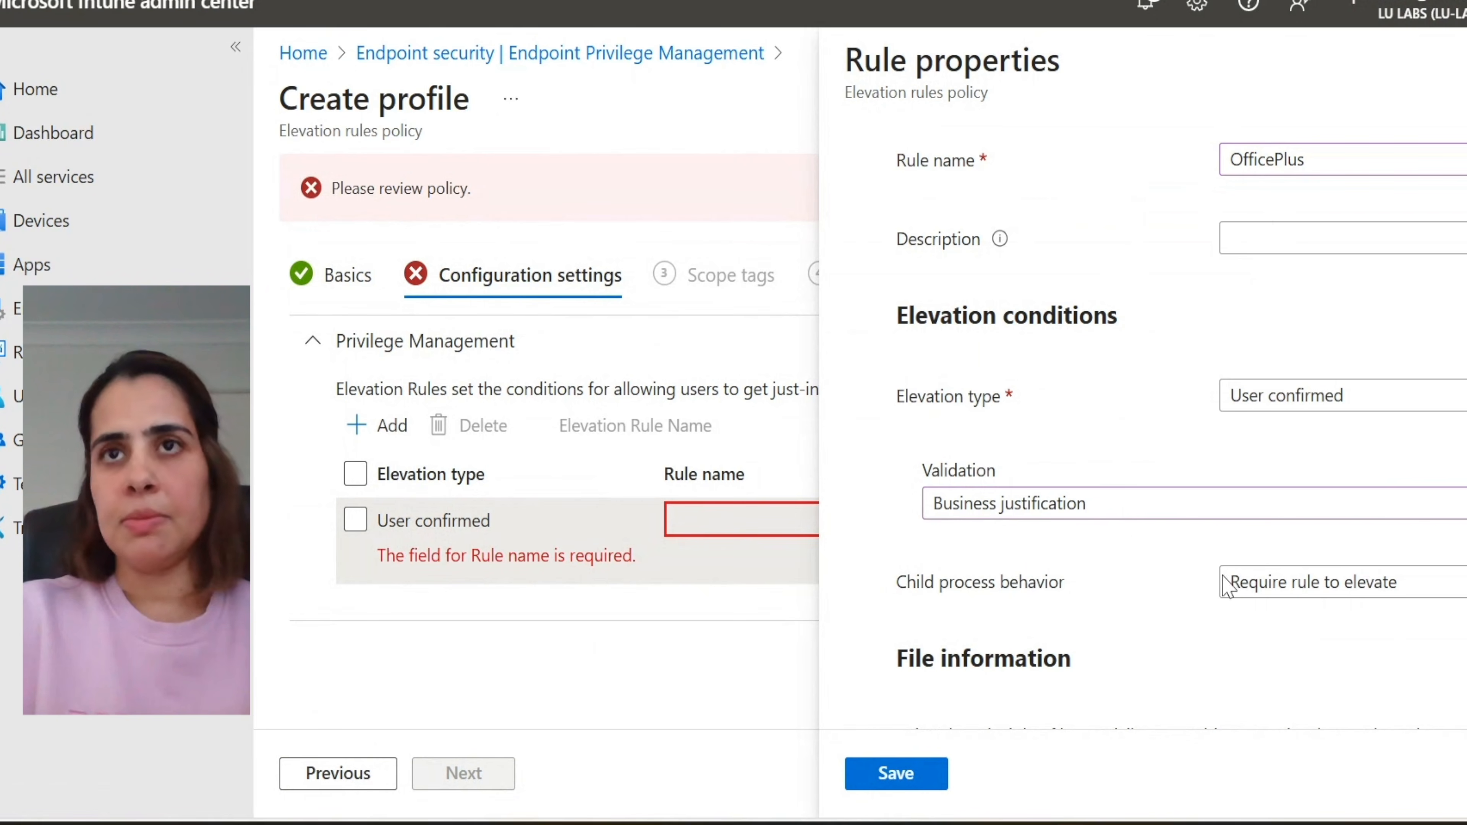
click(1347, 596)
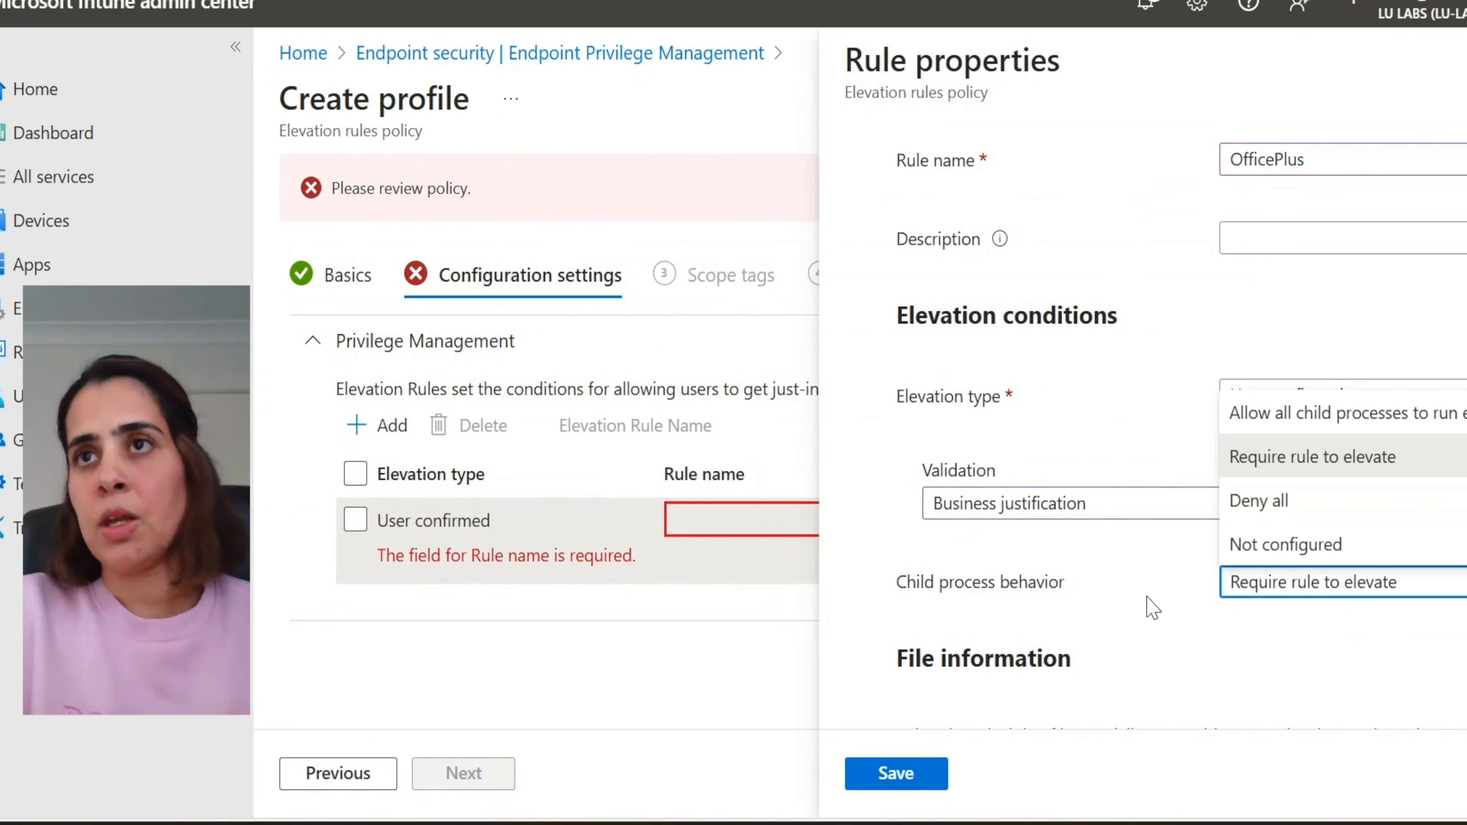
click(1295, 545)
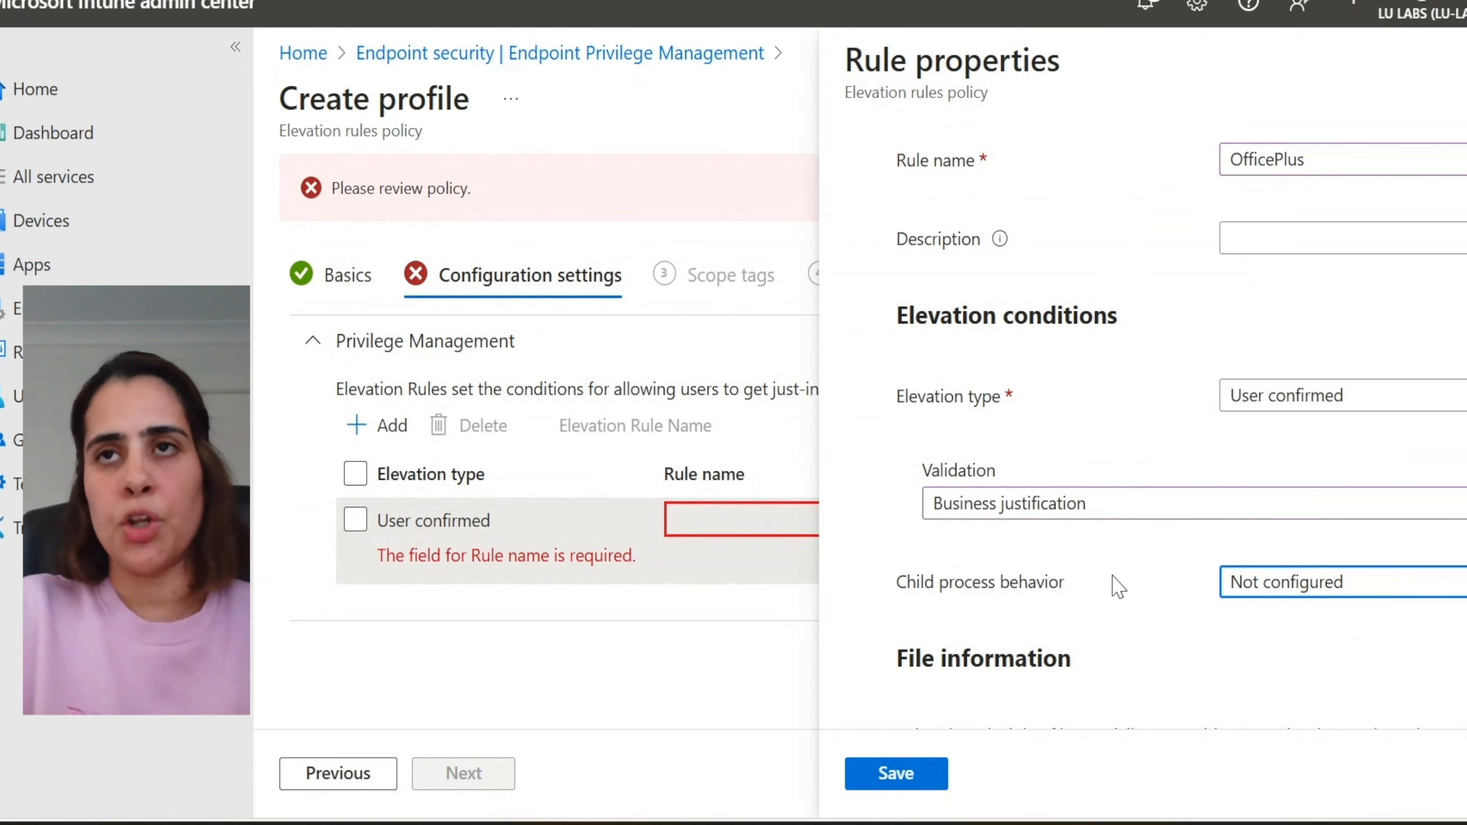
Step: Examine the rule's file information fields and the file hash and version of MicrosoftEdgeSetup.exe in the Windows PowerShell output
scroll(1119, 586, down, 10)
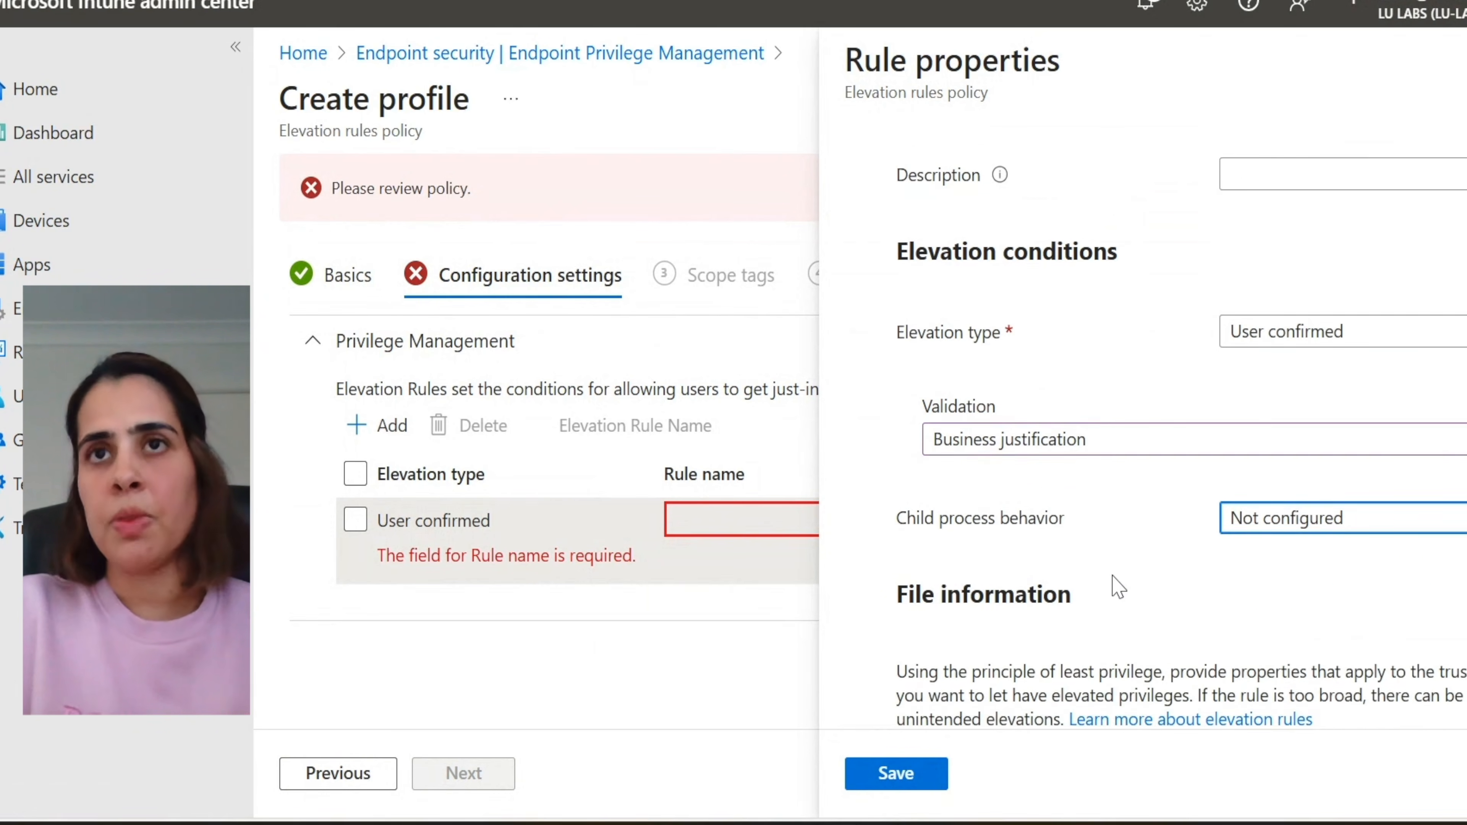
scroll(1113, 581, down, 3)
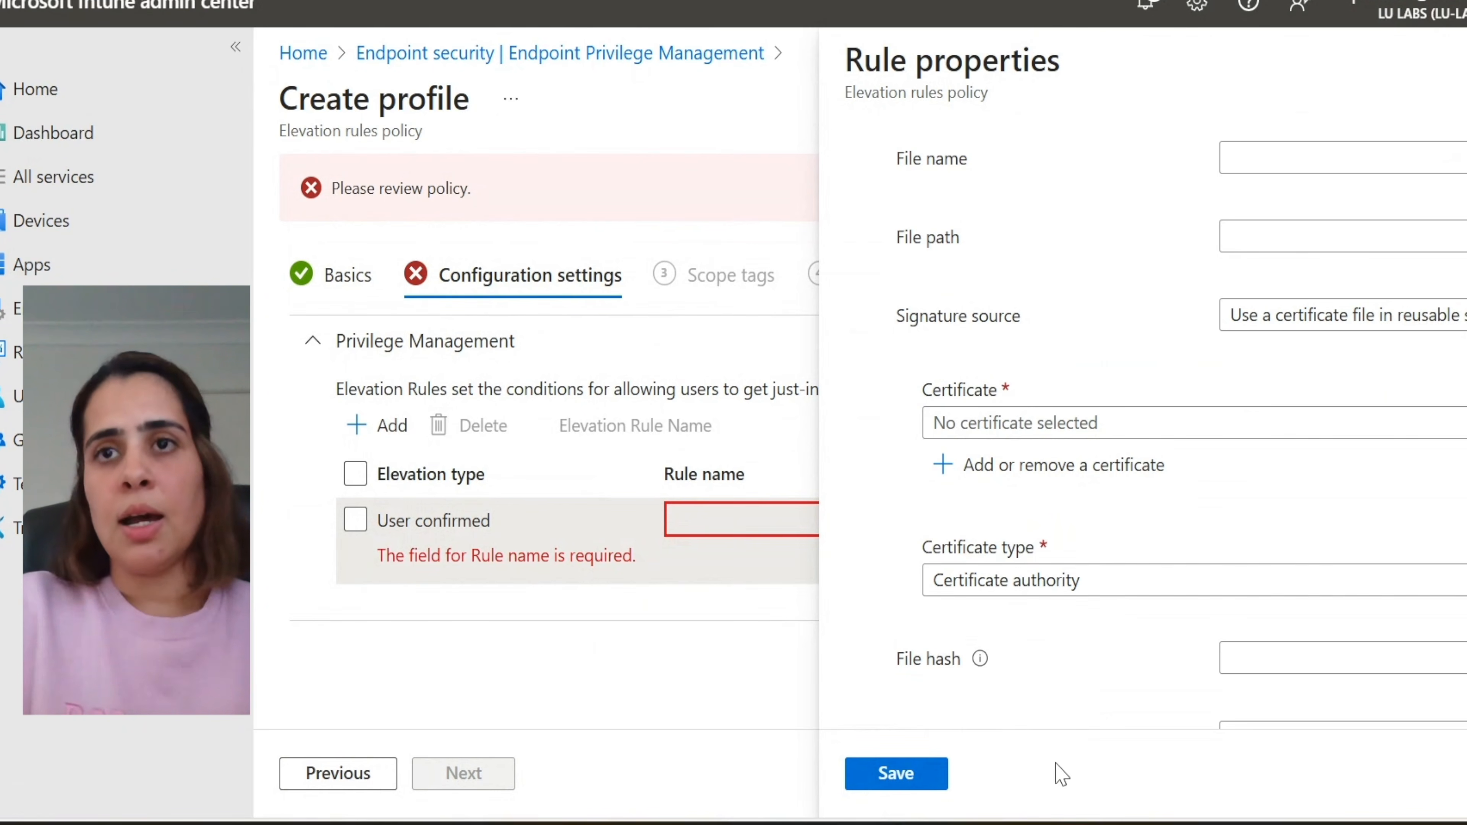
mouse_move(920, 820)
click(918, 763)
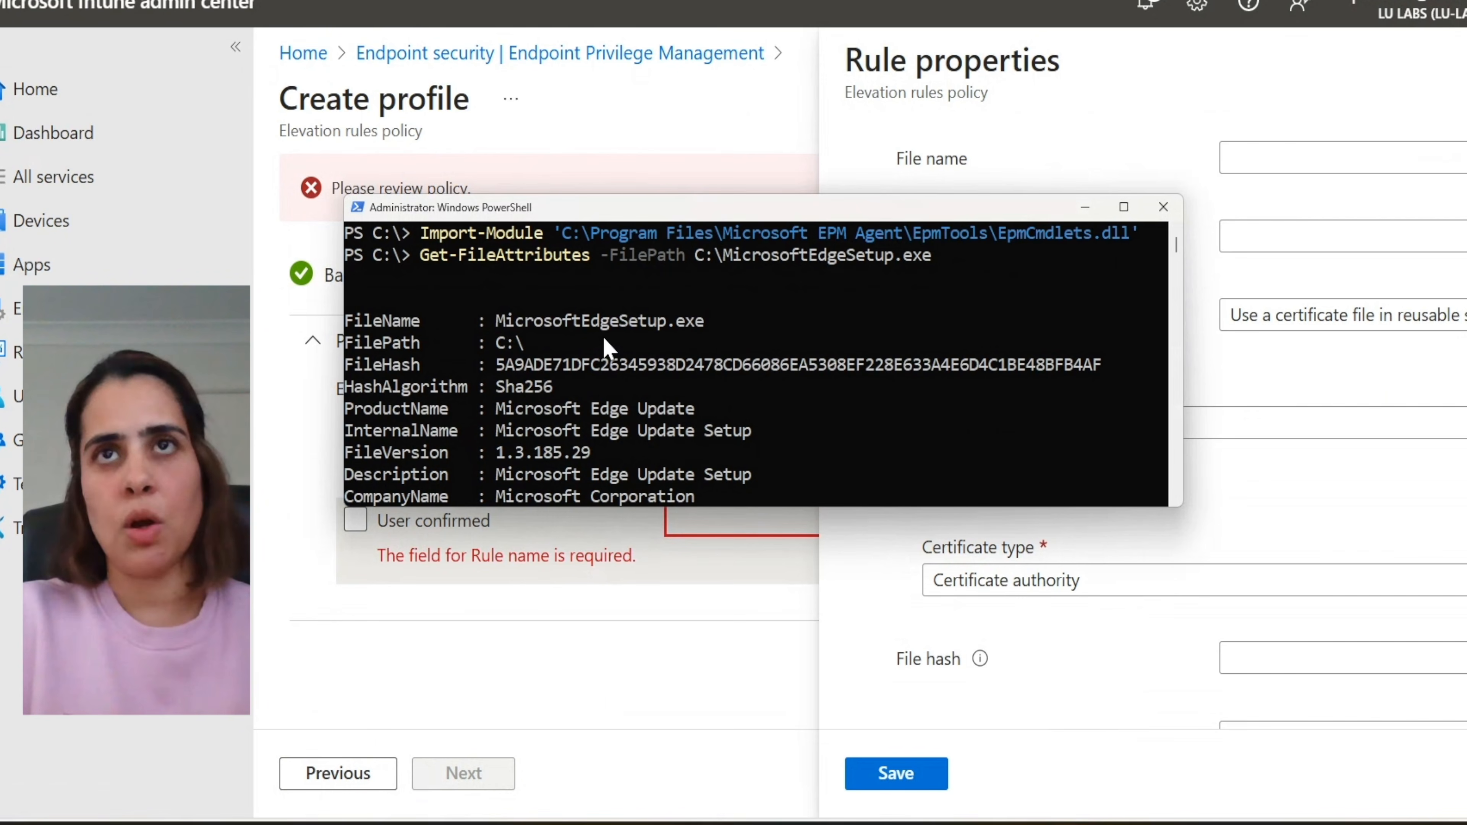
drag(500, 362, 561, 365)
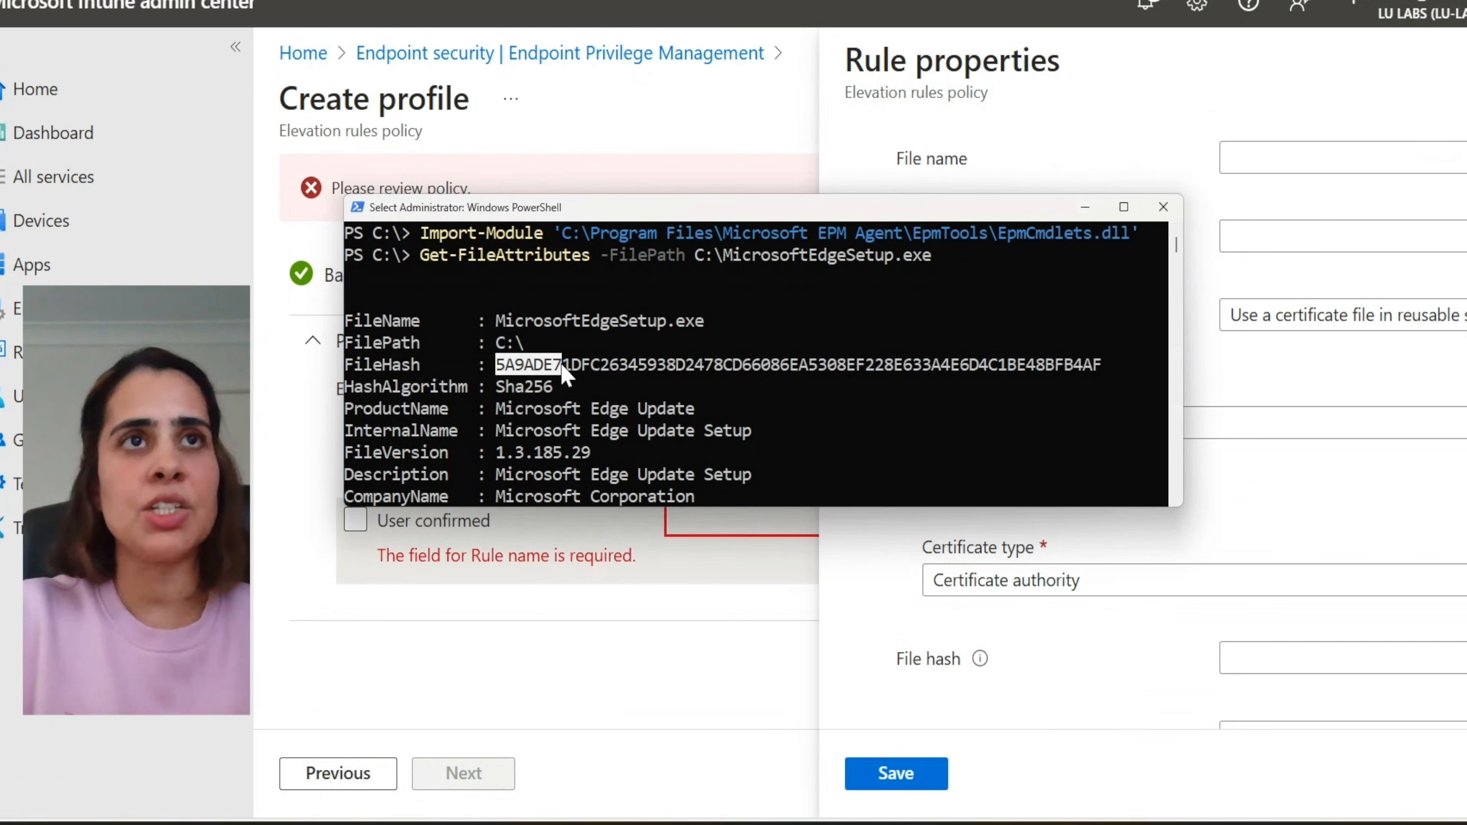
click(499, 451)
drag(500, 453, 540, 454)
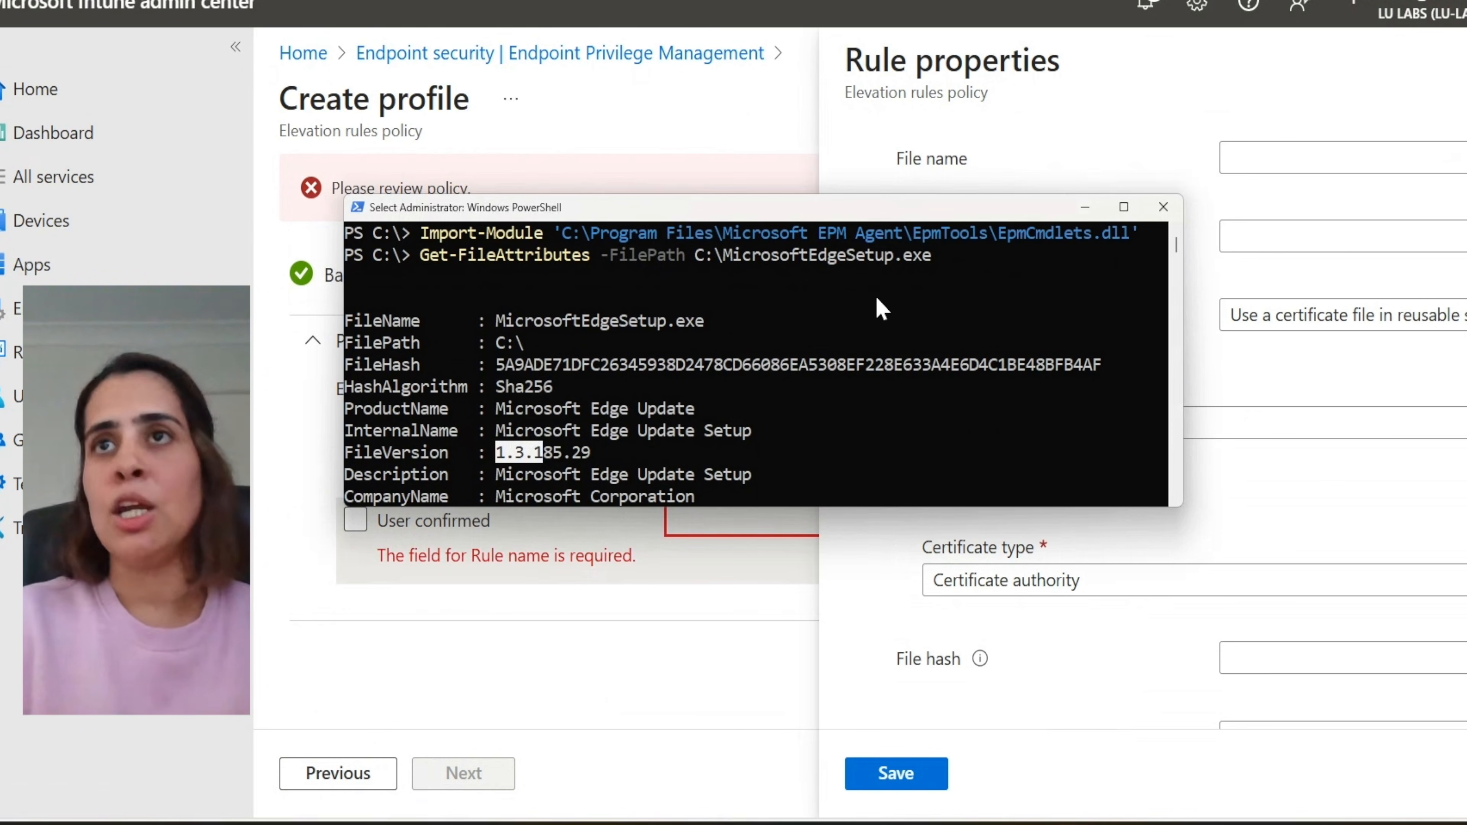
click(1093, 203)
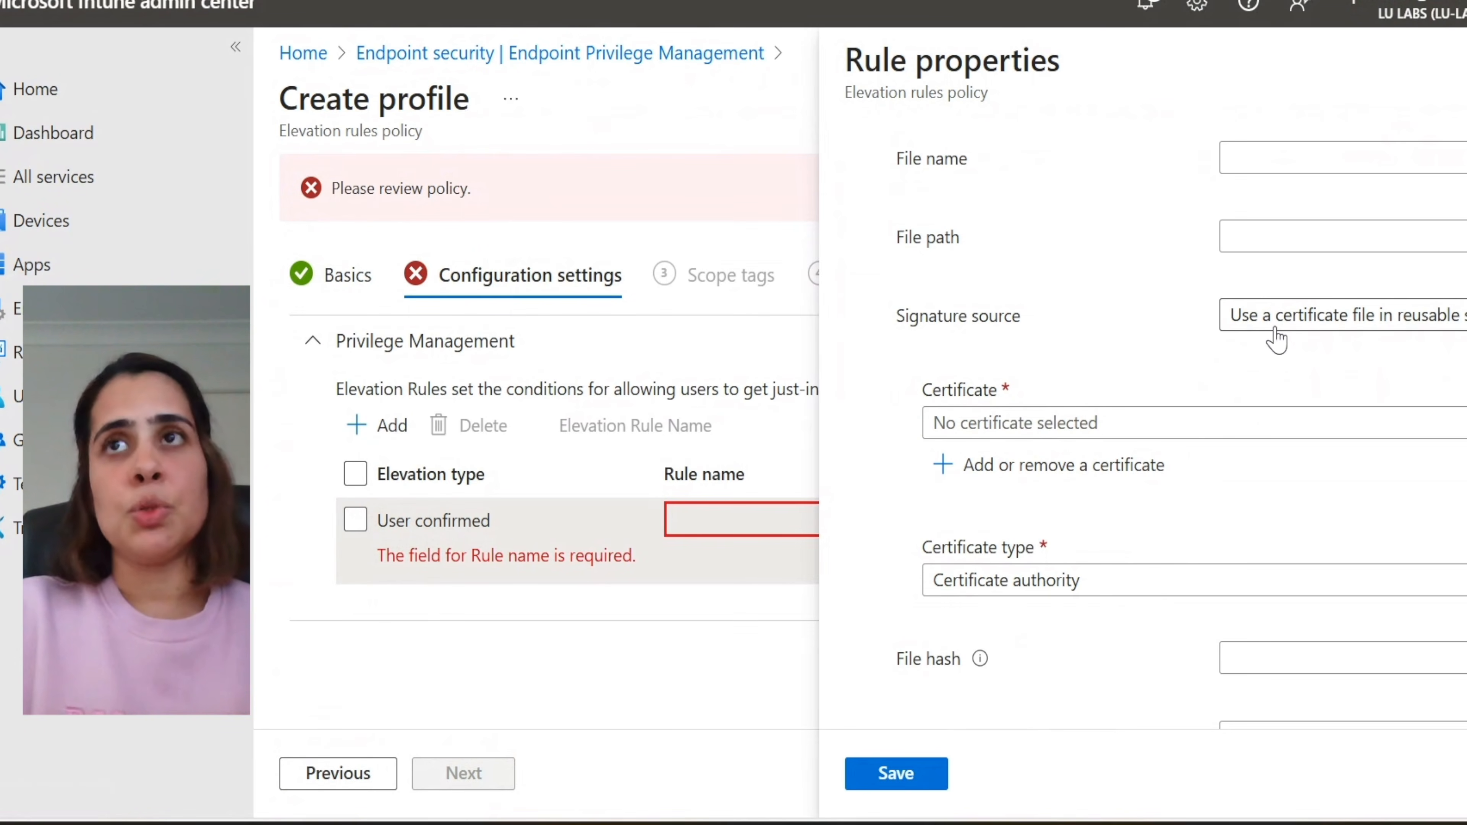
Step: Check the signature source options, view the signing certificate of MicrosoftEdgeSetup.exe in File Explorer, and return to the rule in Intune
click(1286, 328)
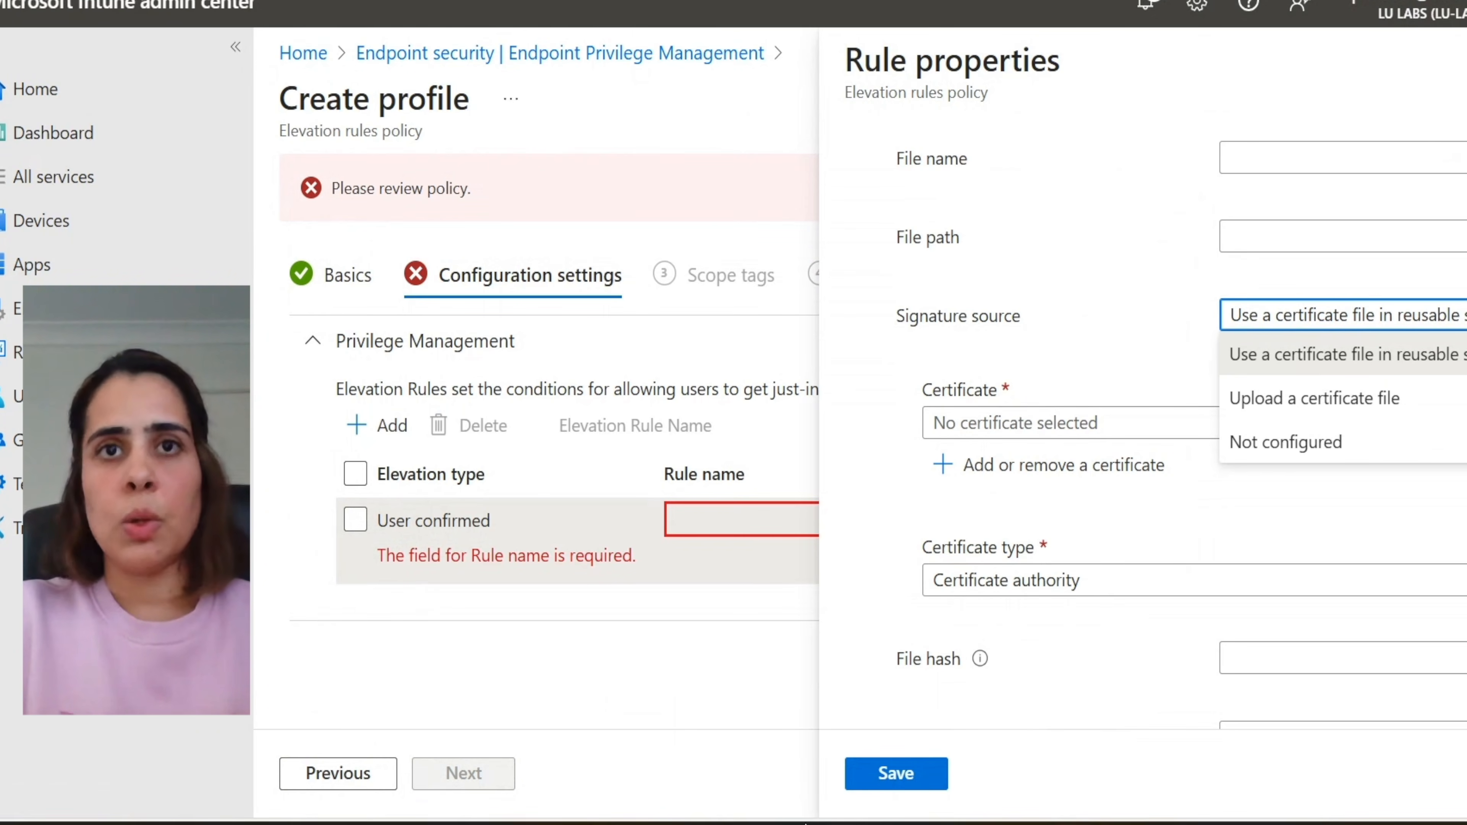
mouse_move(750, 820)
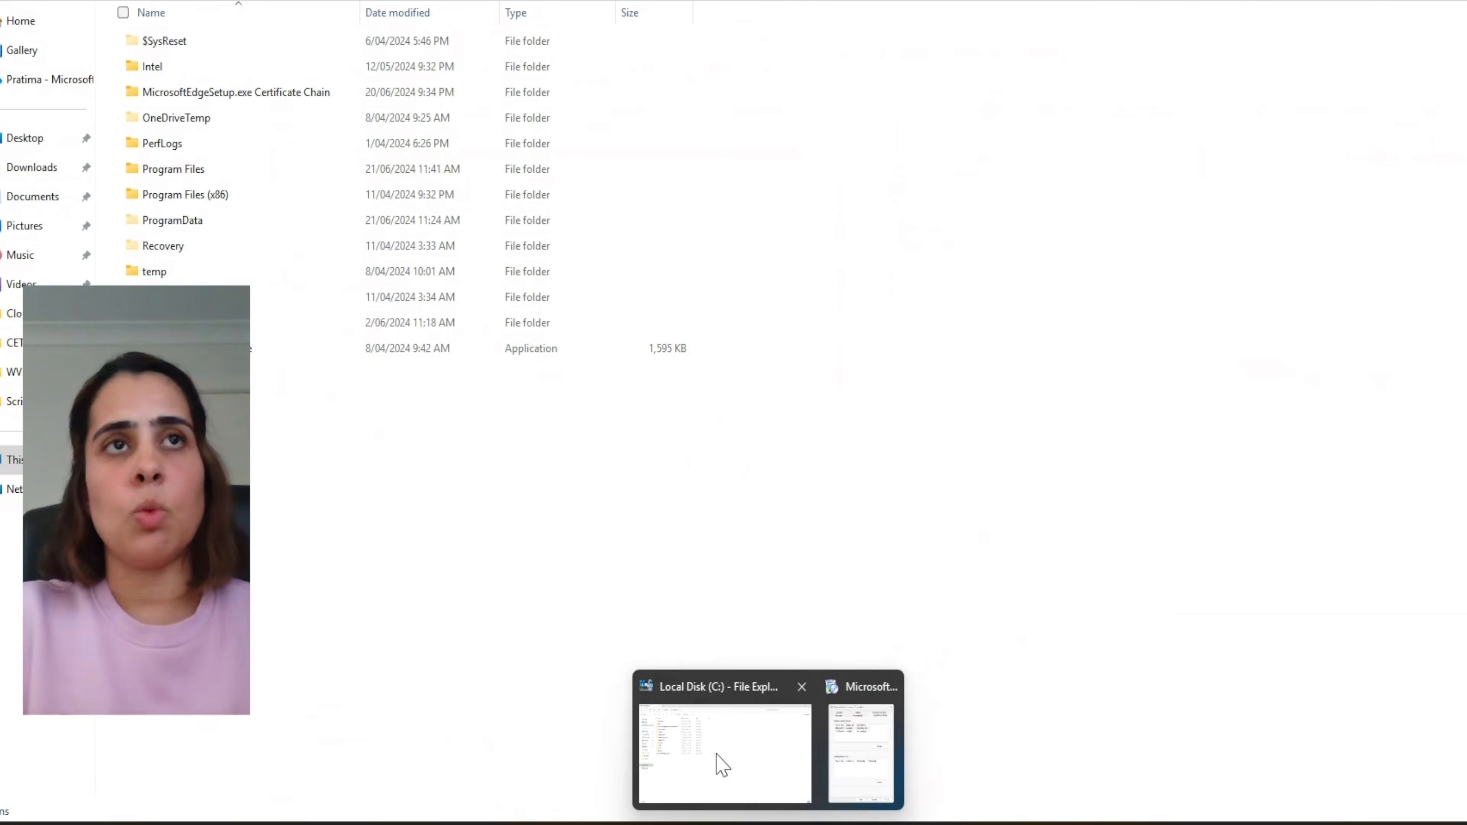
click(722, 763)
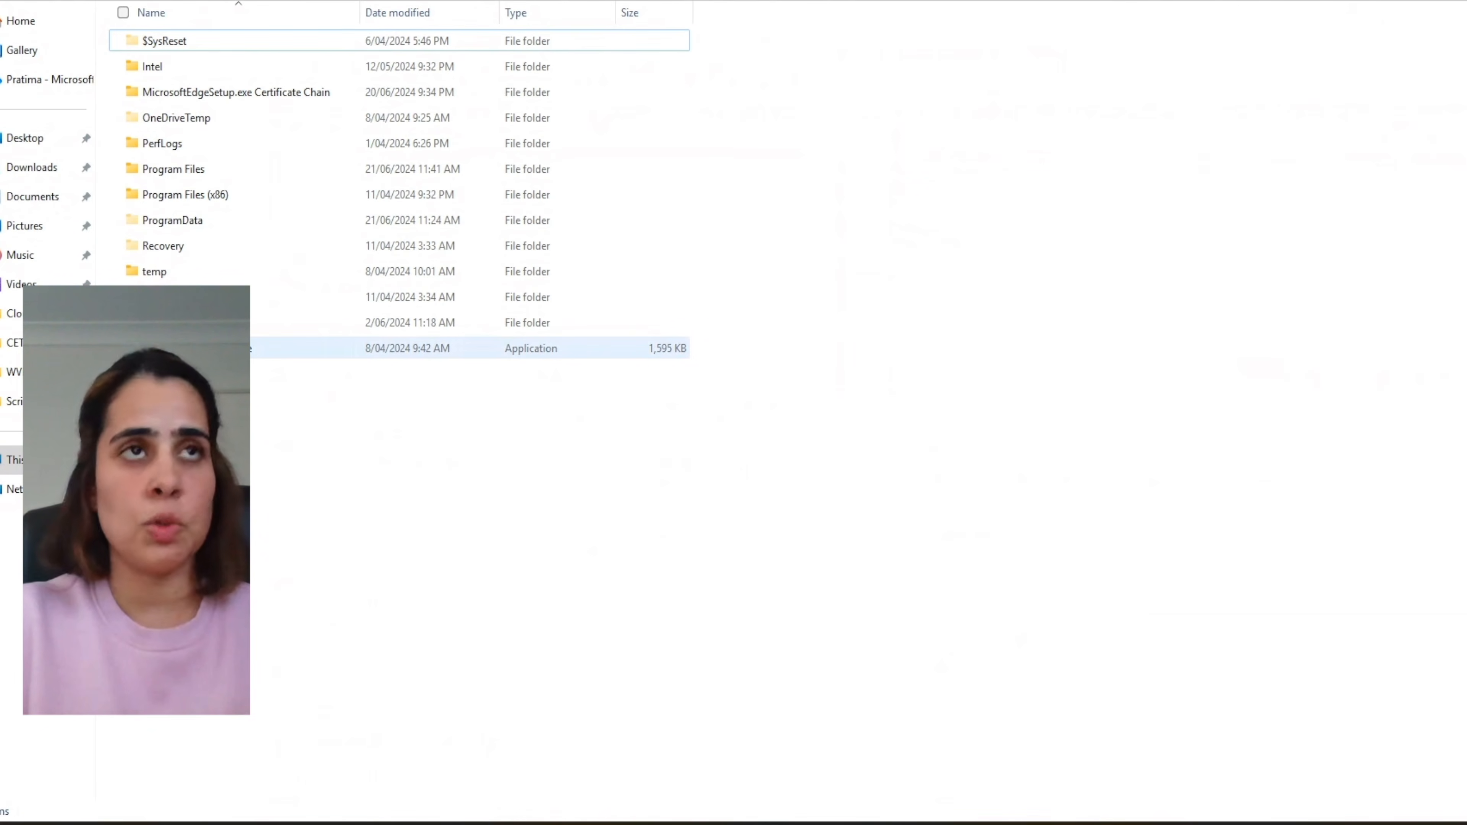
click(219, 348)
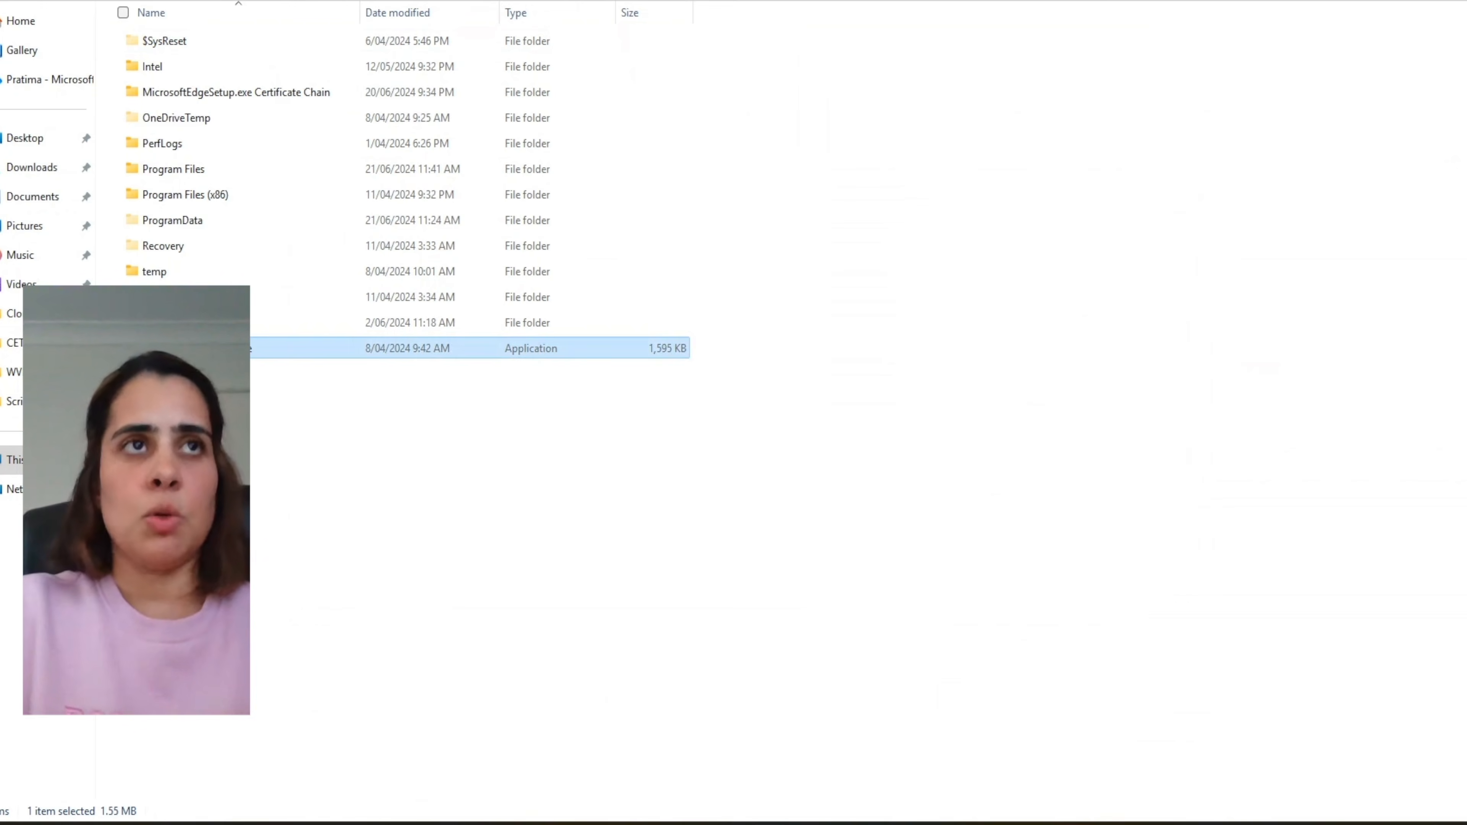
right_click(219, 348)
click(283, 761)
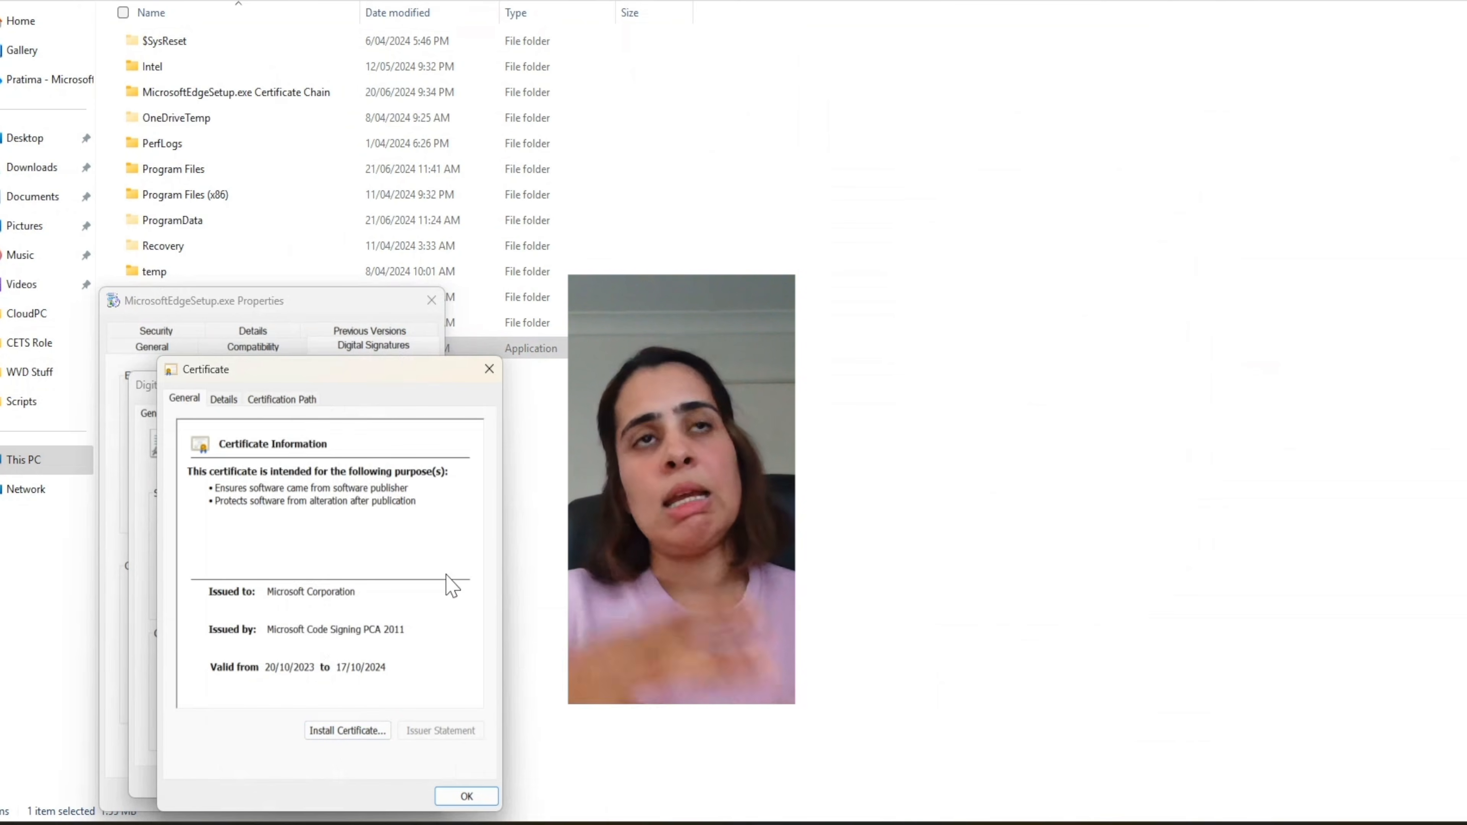
click(489, 369)
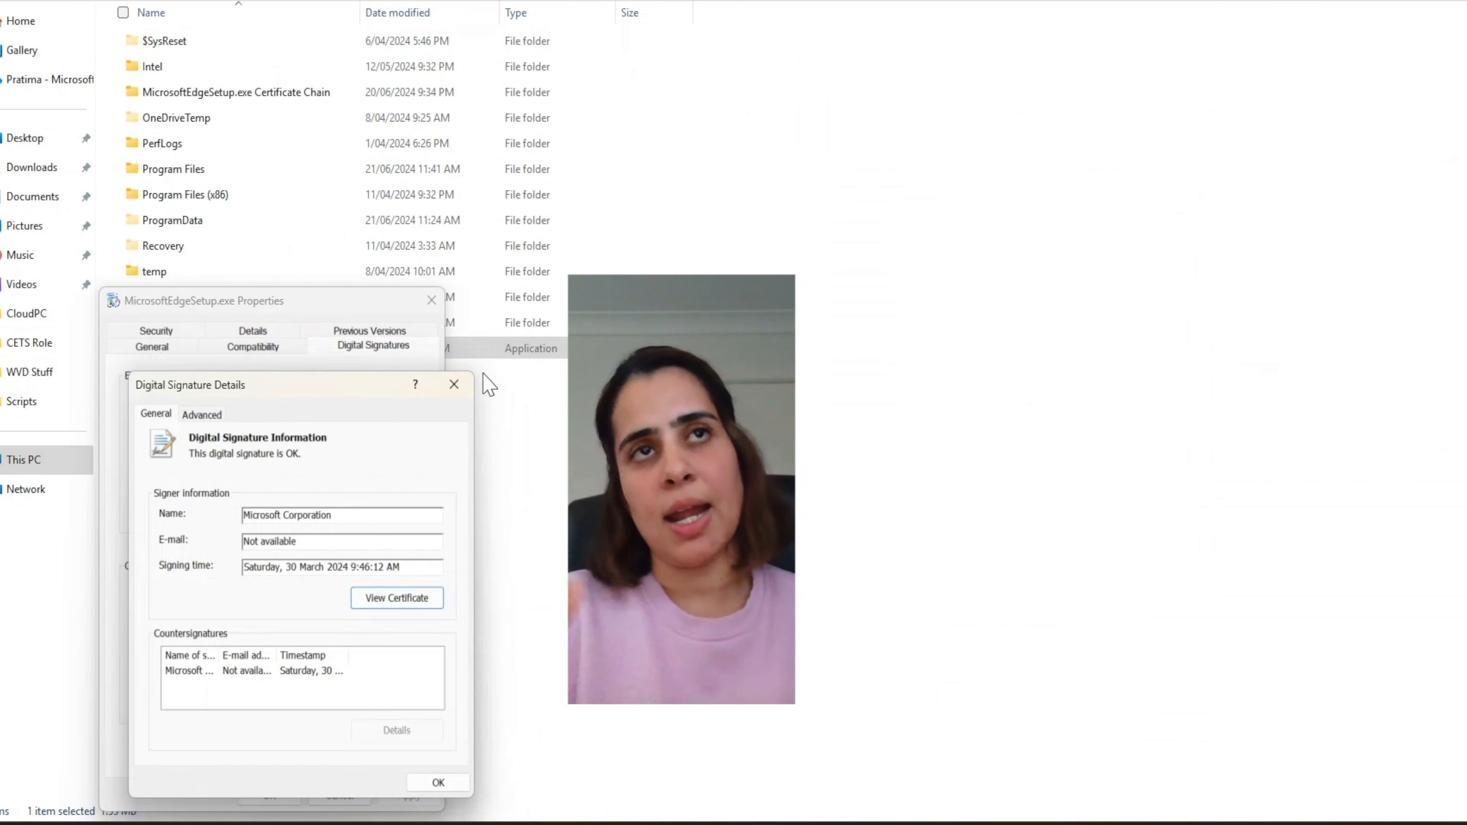
mouse_move(844, 824)
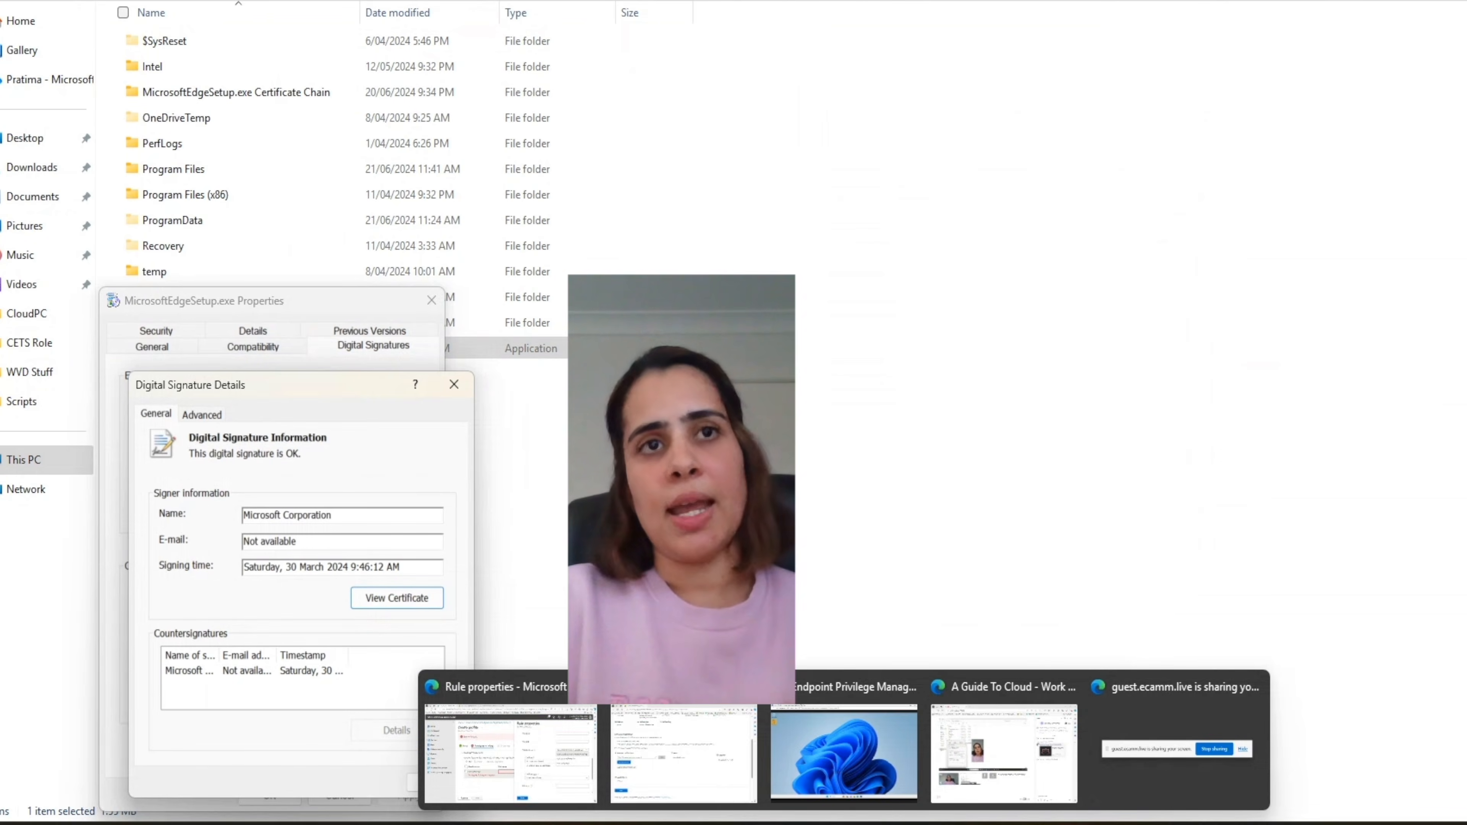
click(584, 768)
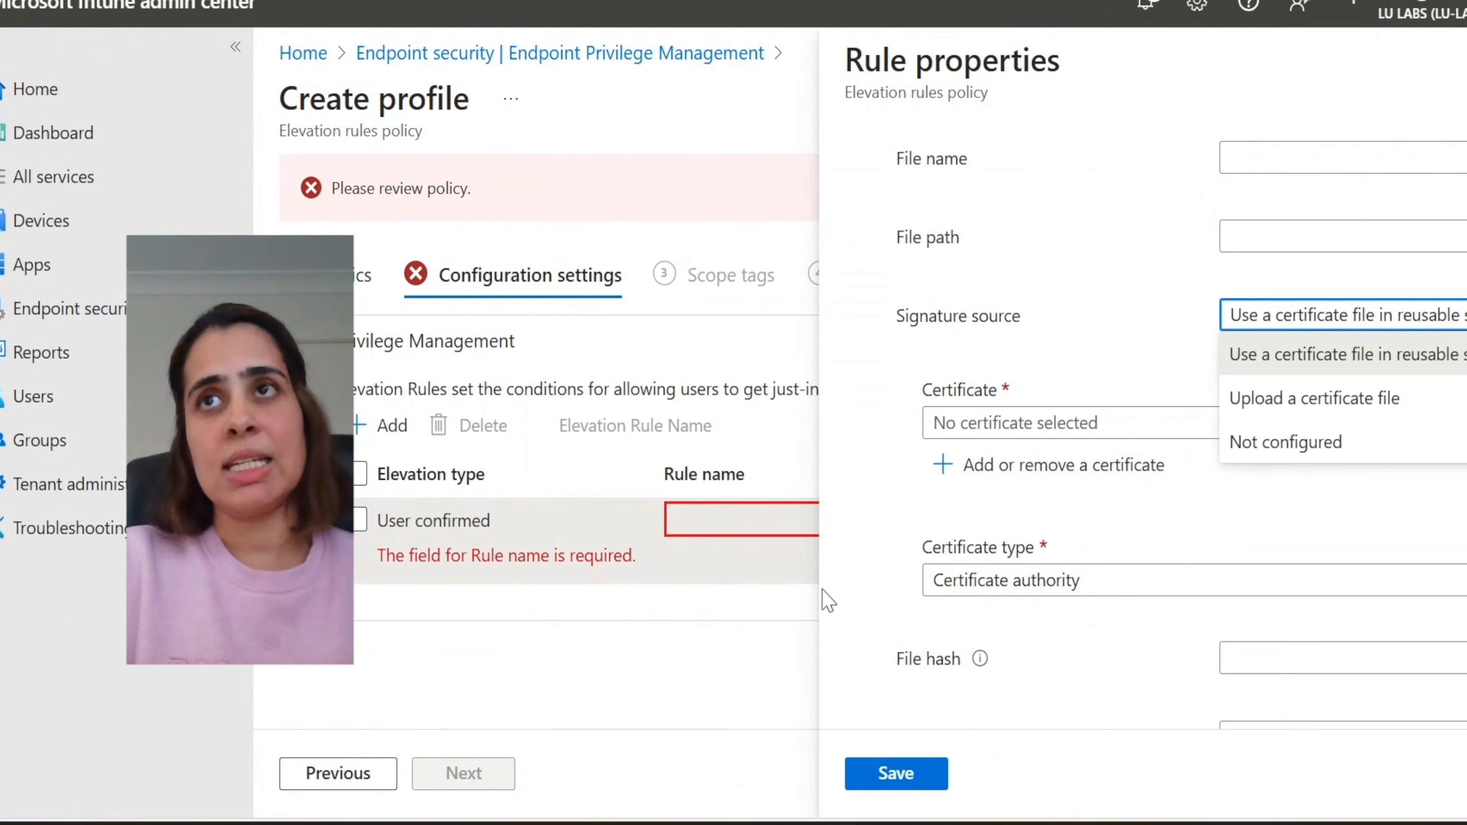
Step: Discard the unsaved elevation rule and profile, and return to the Endpoint Privilege Management overview
click(1466, 61)
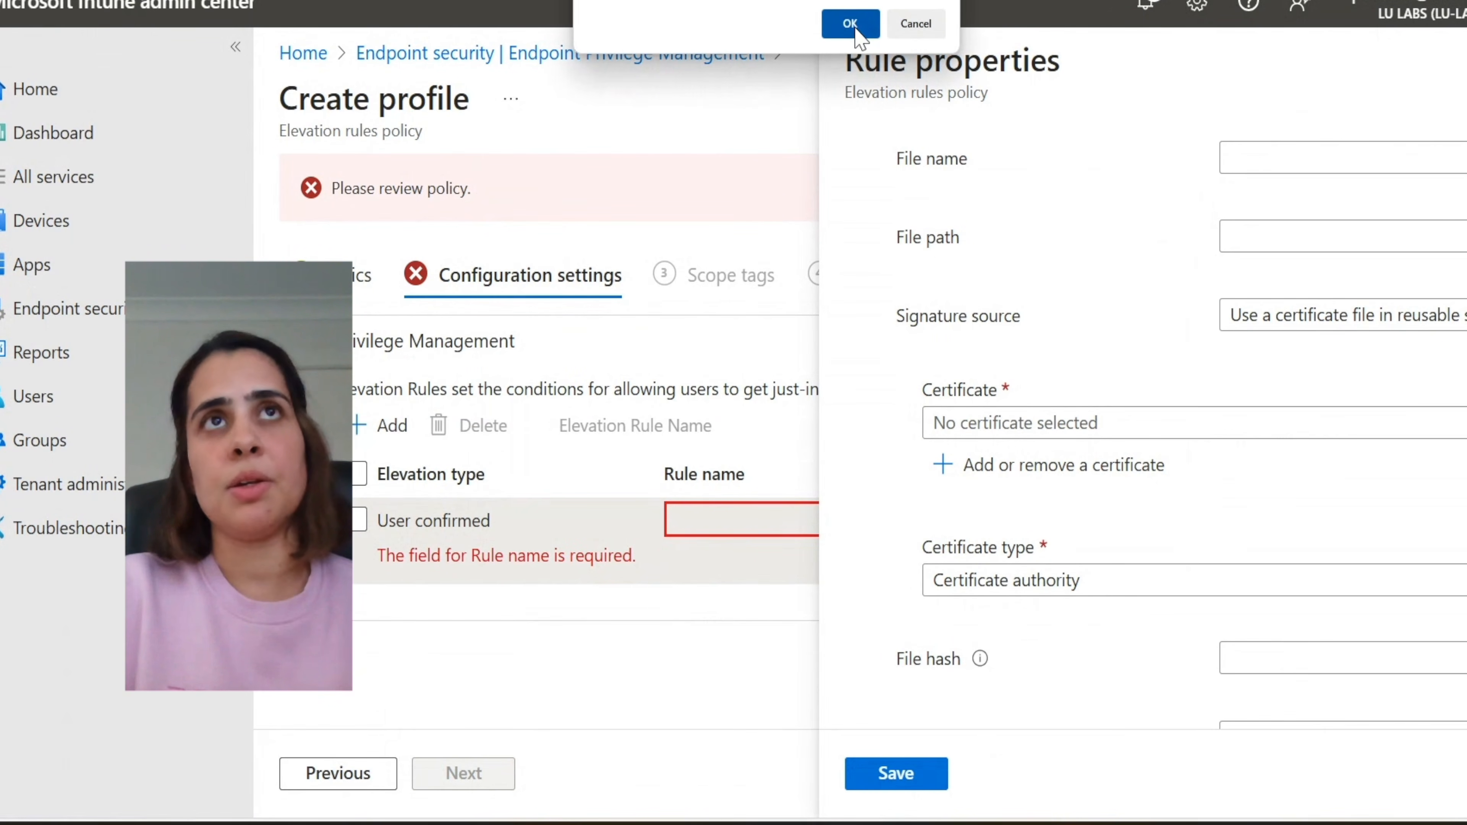
click(850, 24)
click(614, 55)
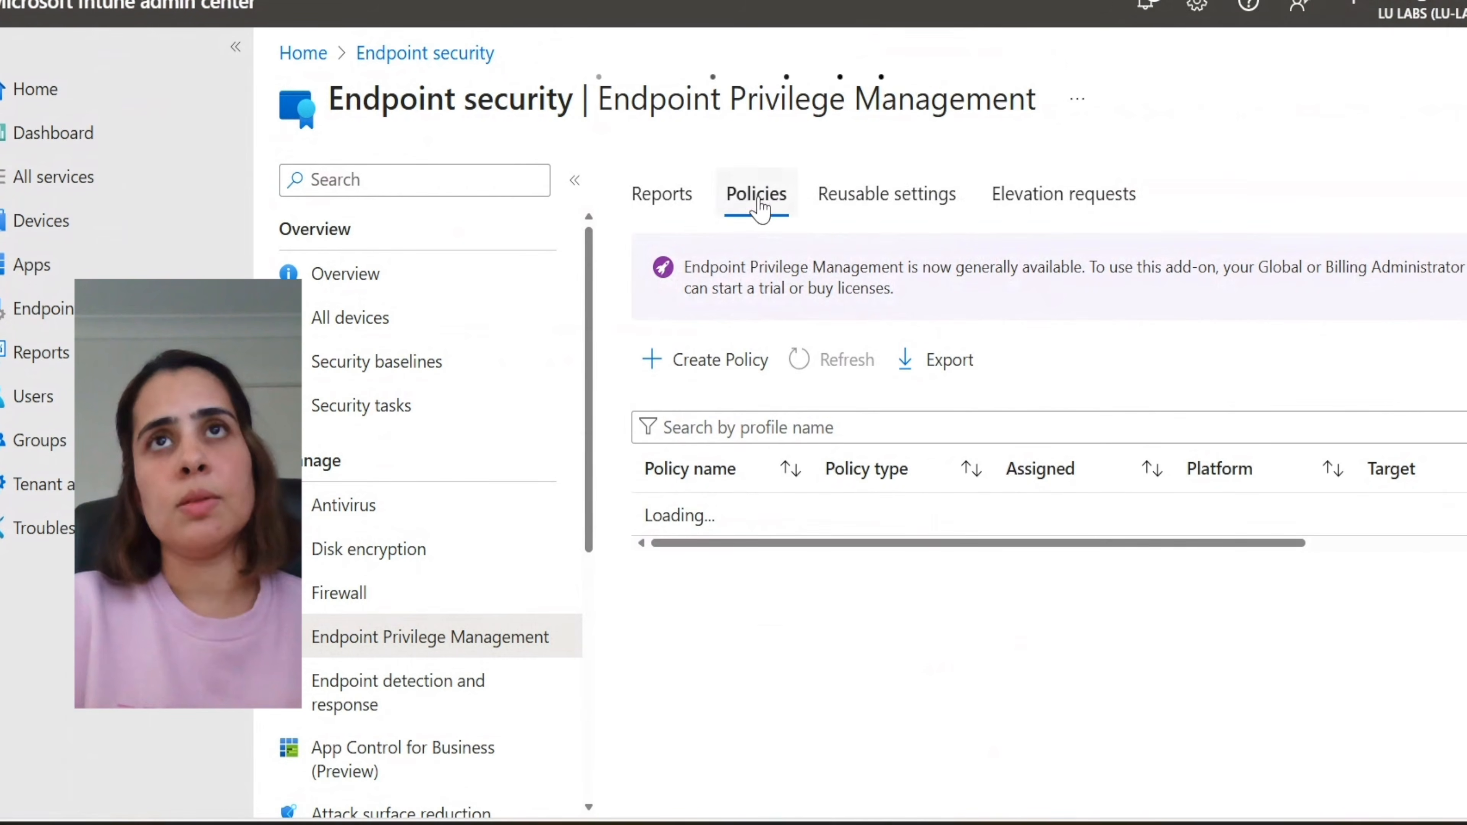
Step: Examine the certificate configuration of the Office Elevation reusable settings group without changing it
click(845, 199)
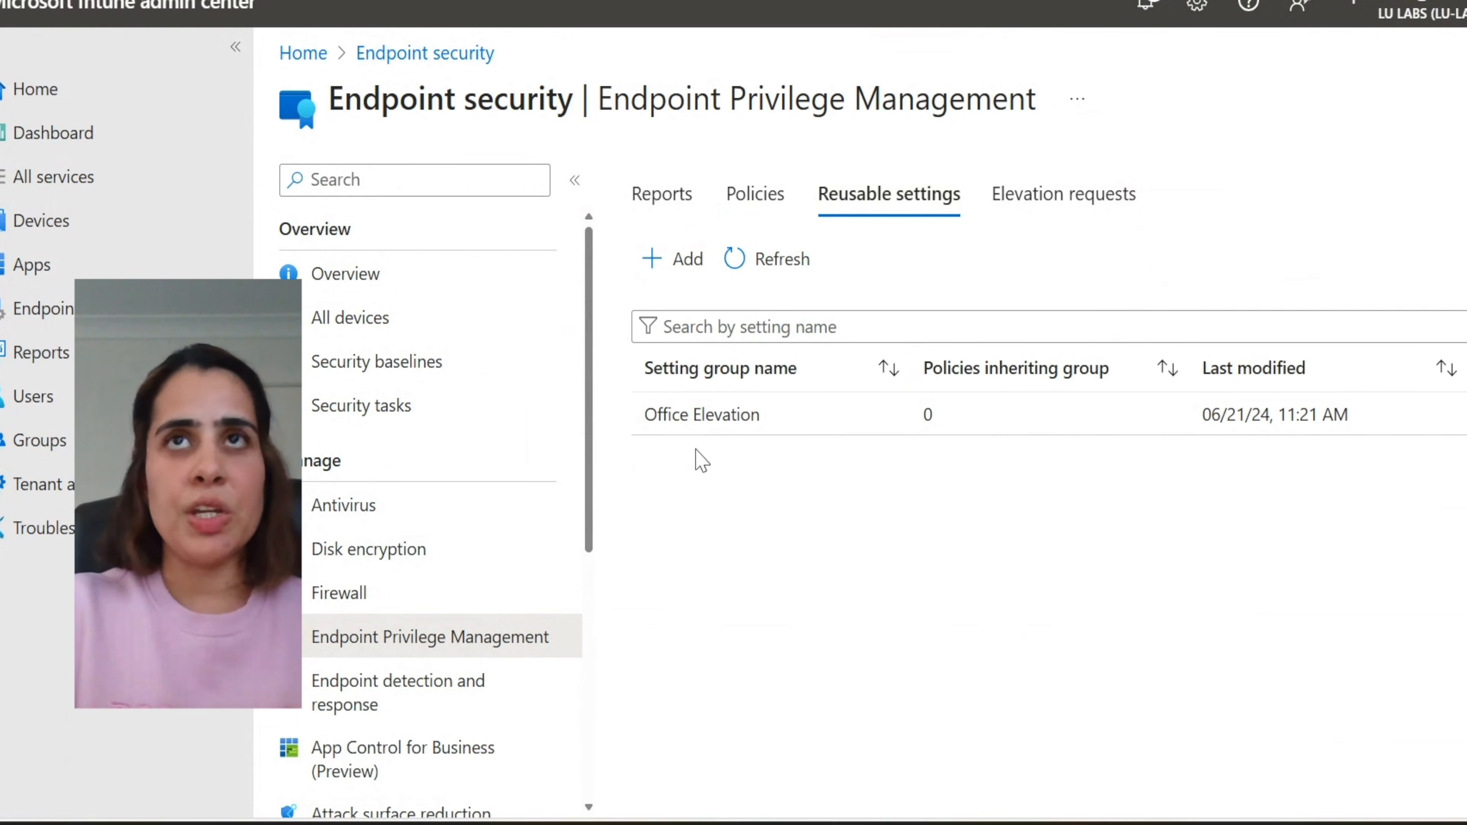
click(698, 420)
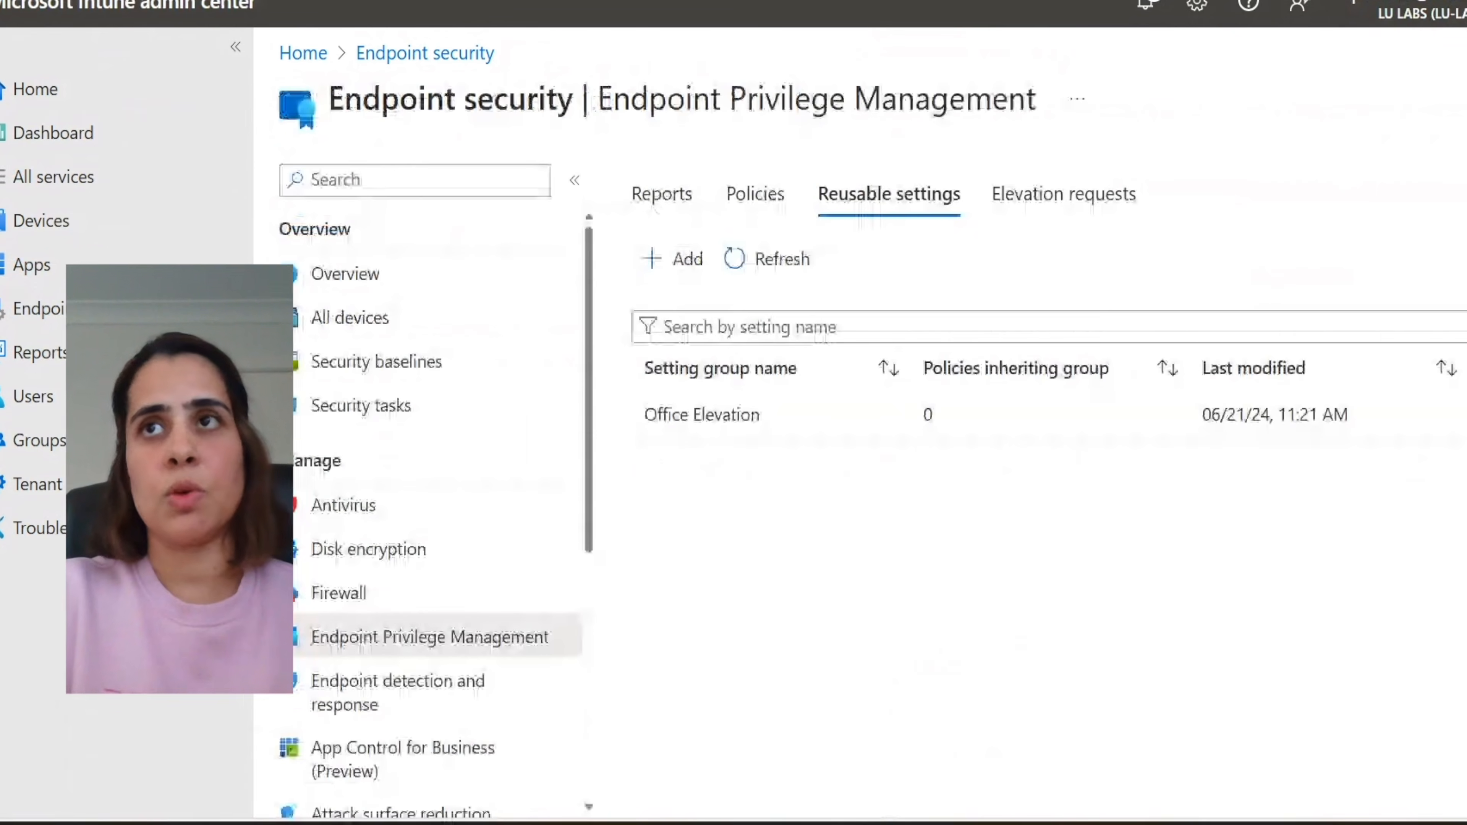
click(1465, 415)
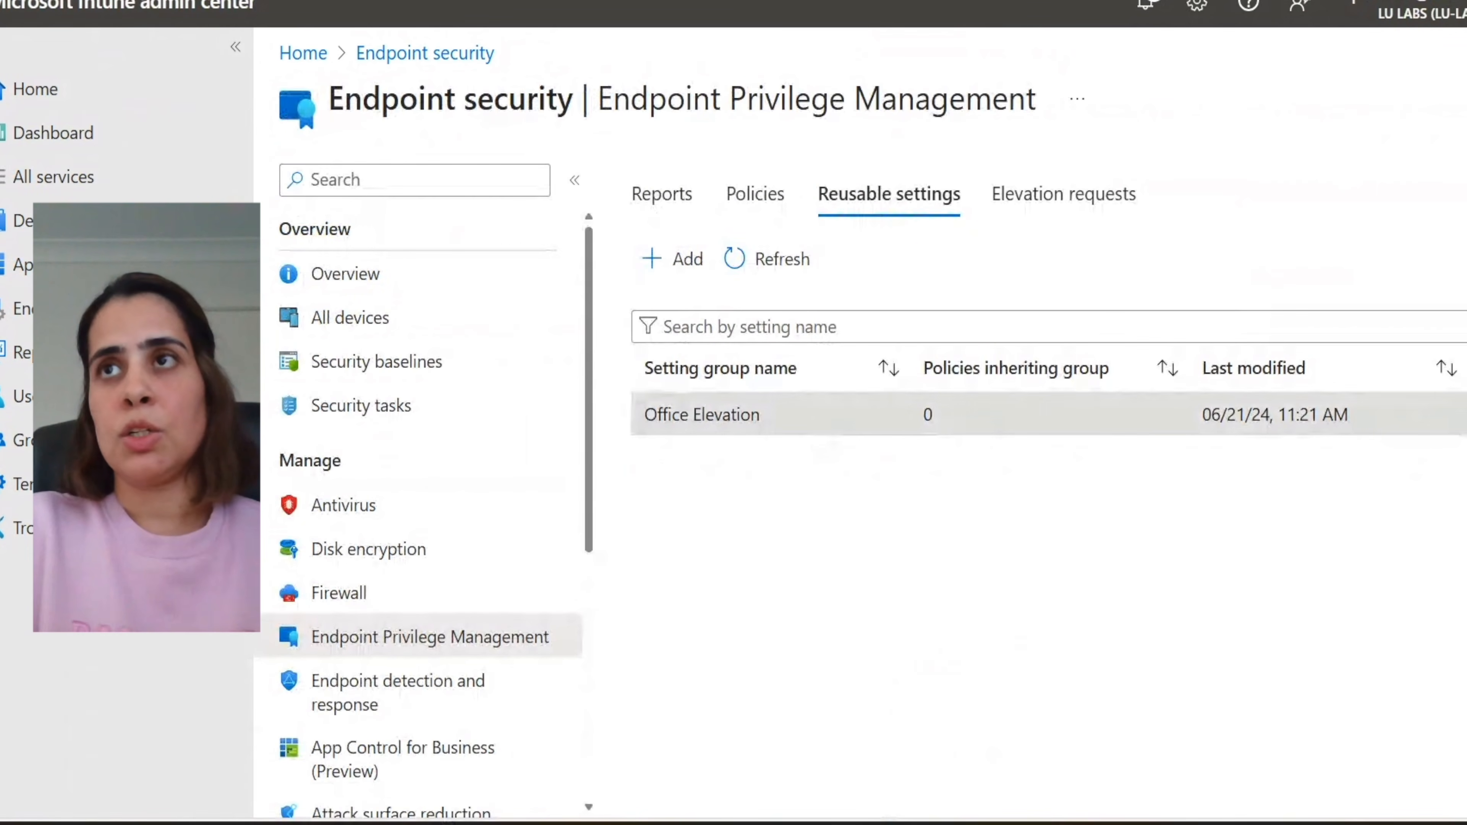
click(1034, 419)
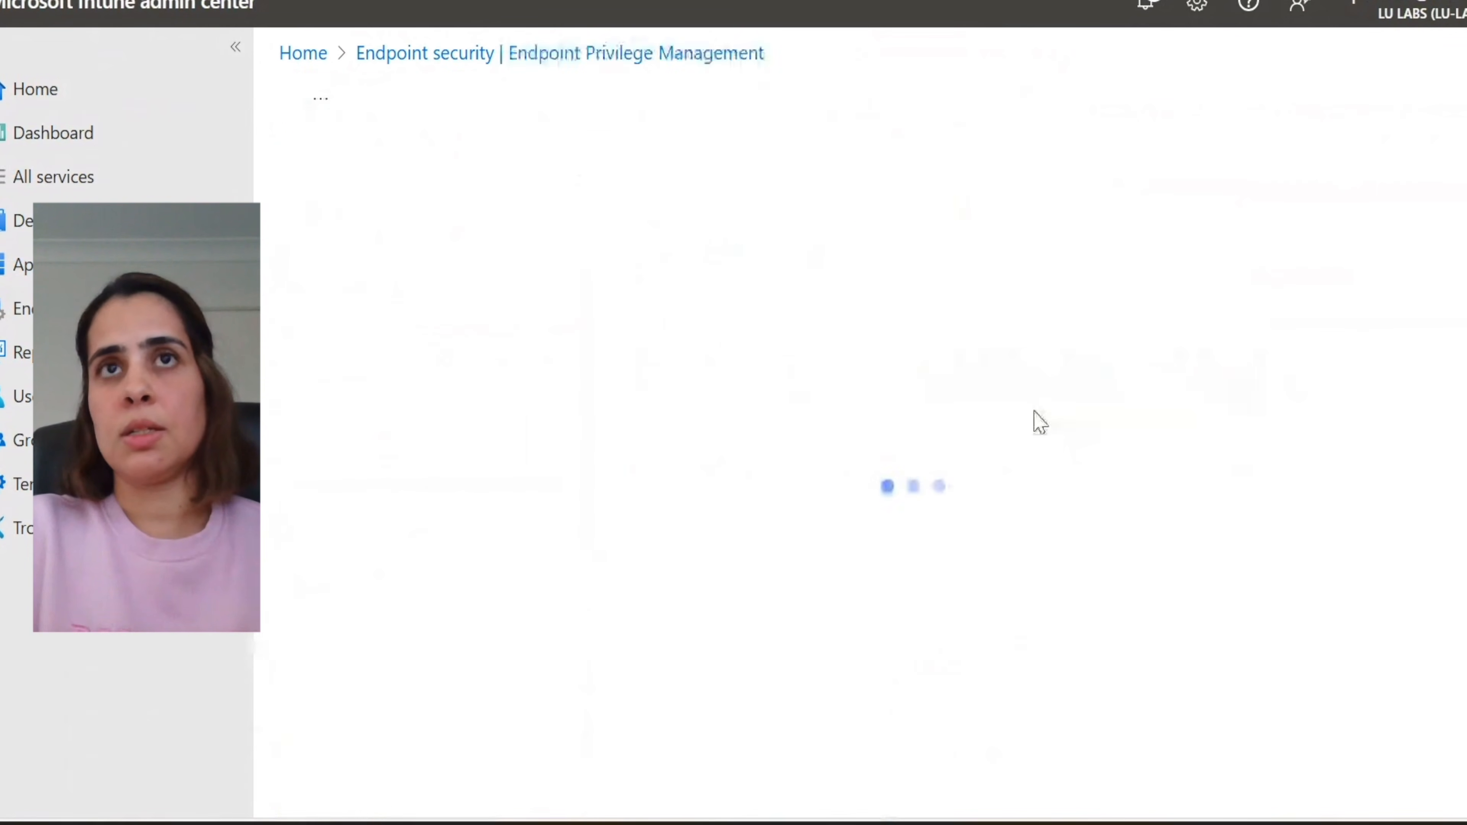
click(468, 773)
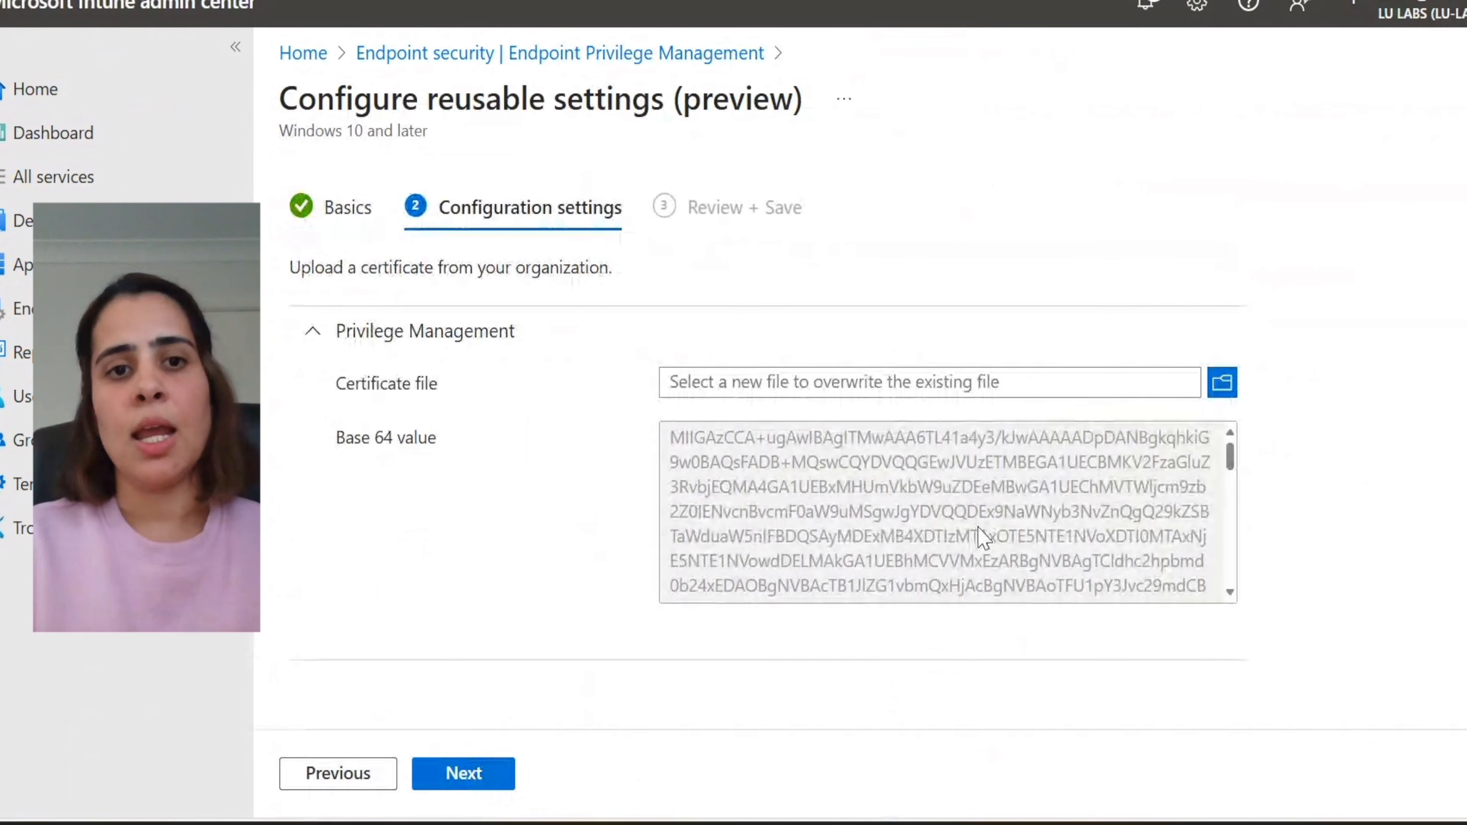
click(609, 57)
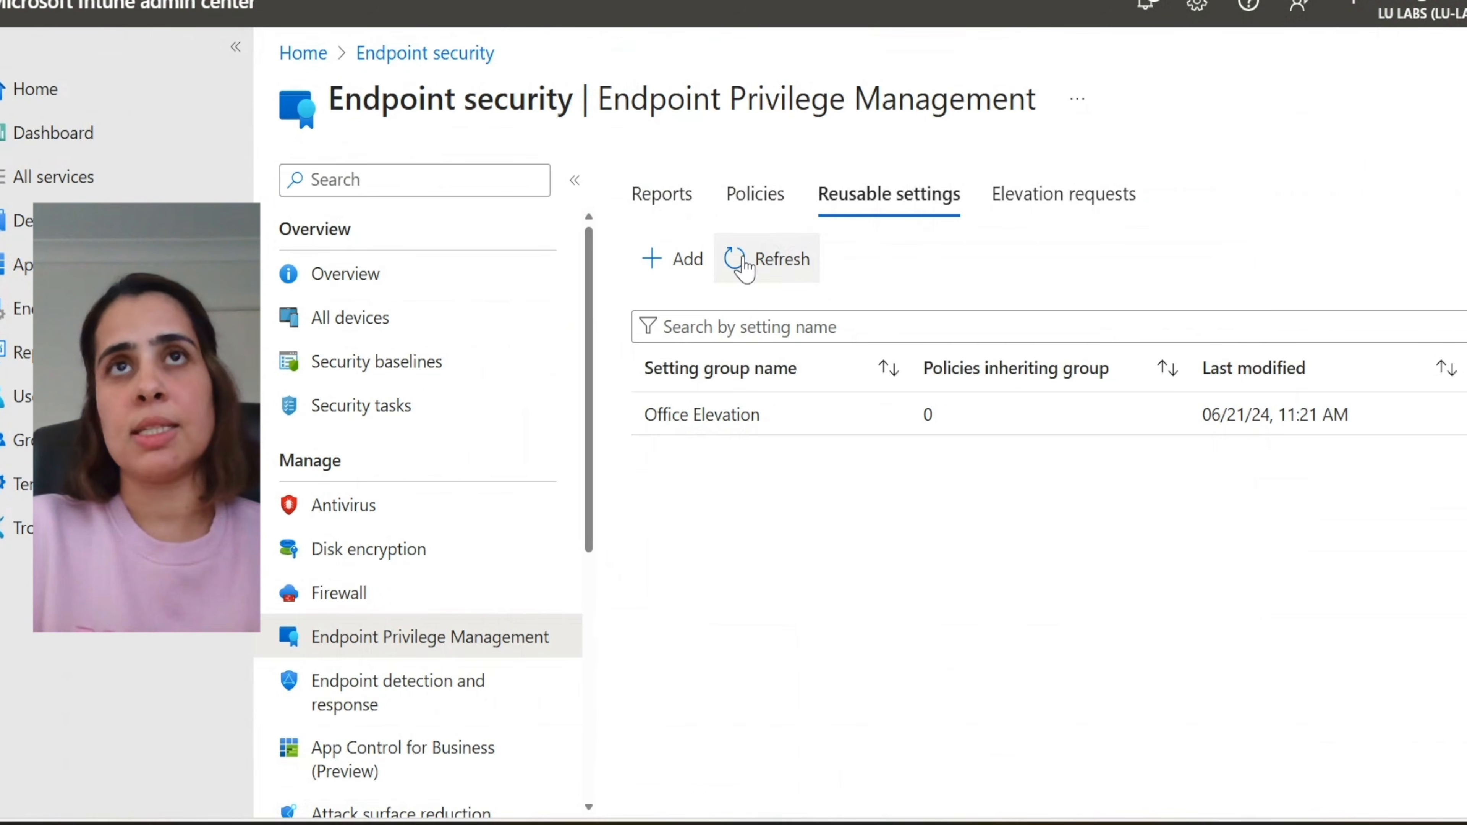
Step: Start a new Endpoint Privilege Management policy for Windows 10 and later using the Elevation rules policy profile
click(774, 207)
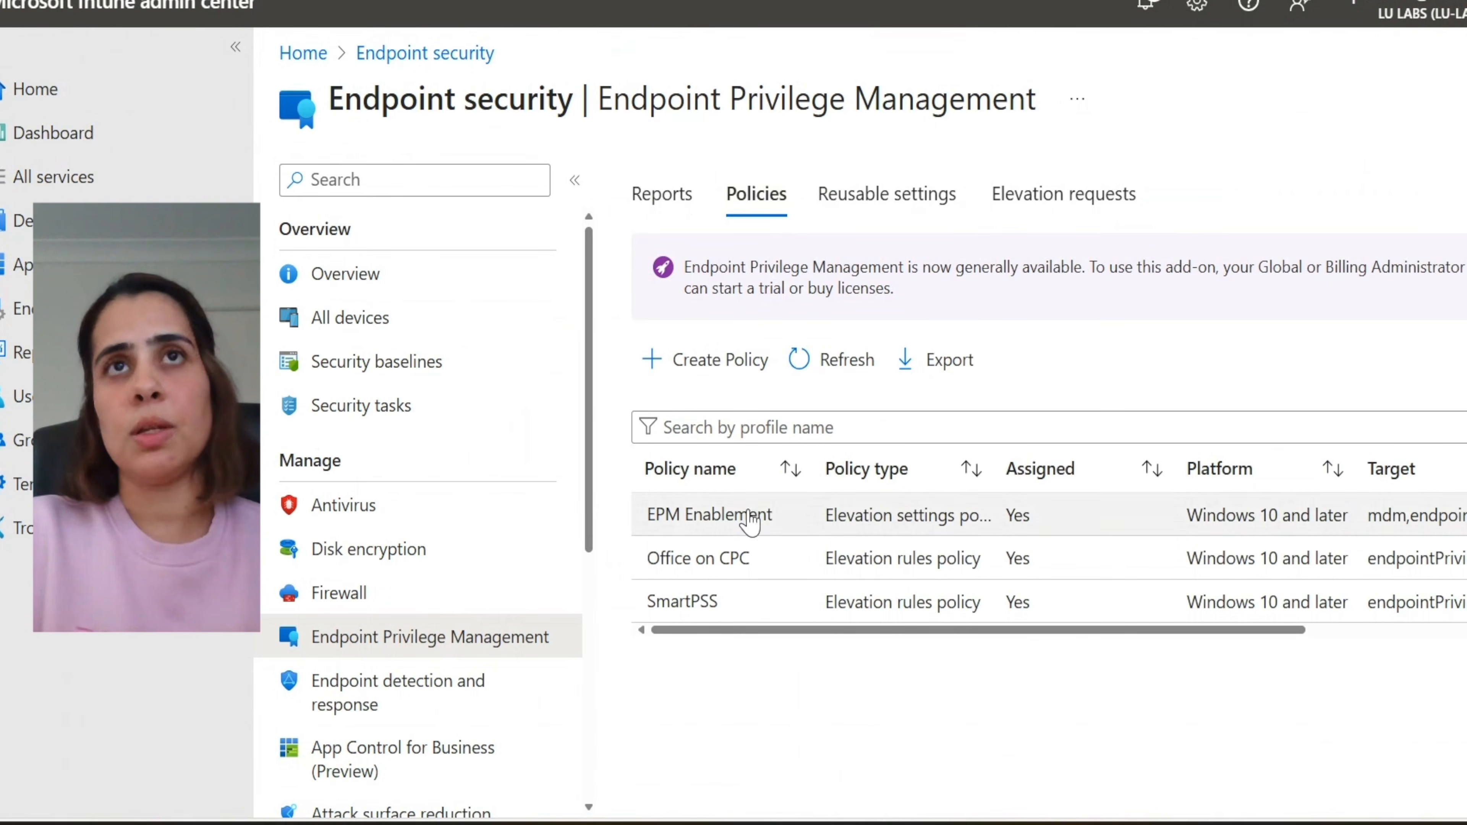
click(713, 371)
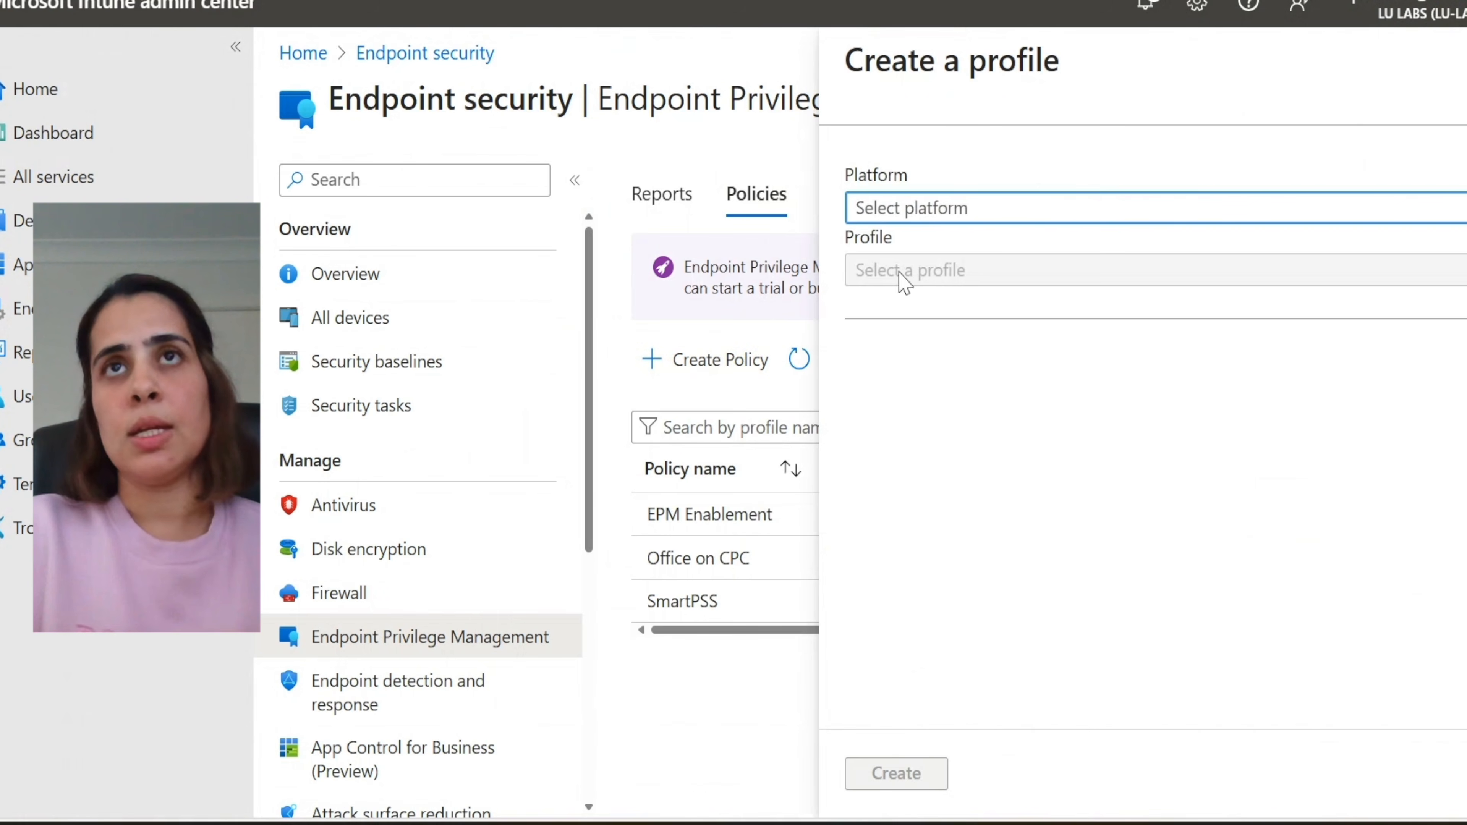
click(895, 222)
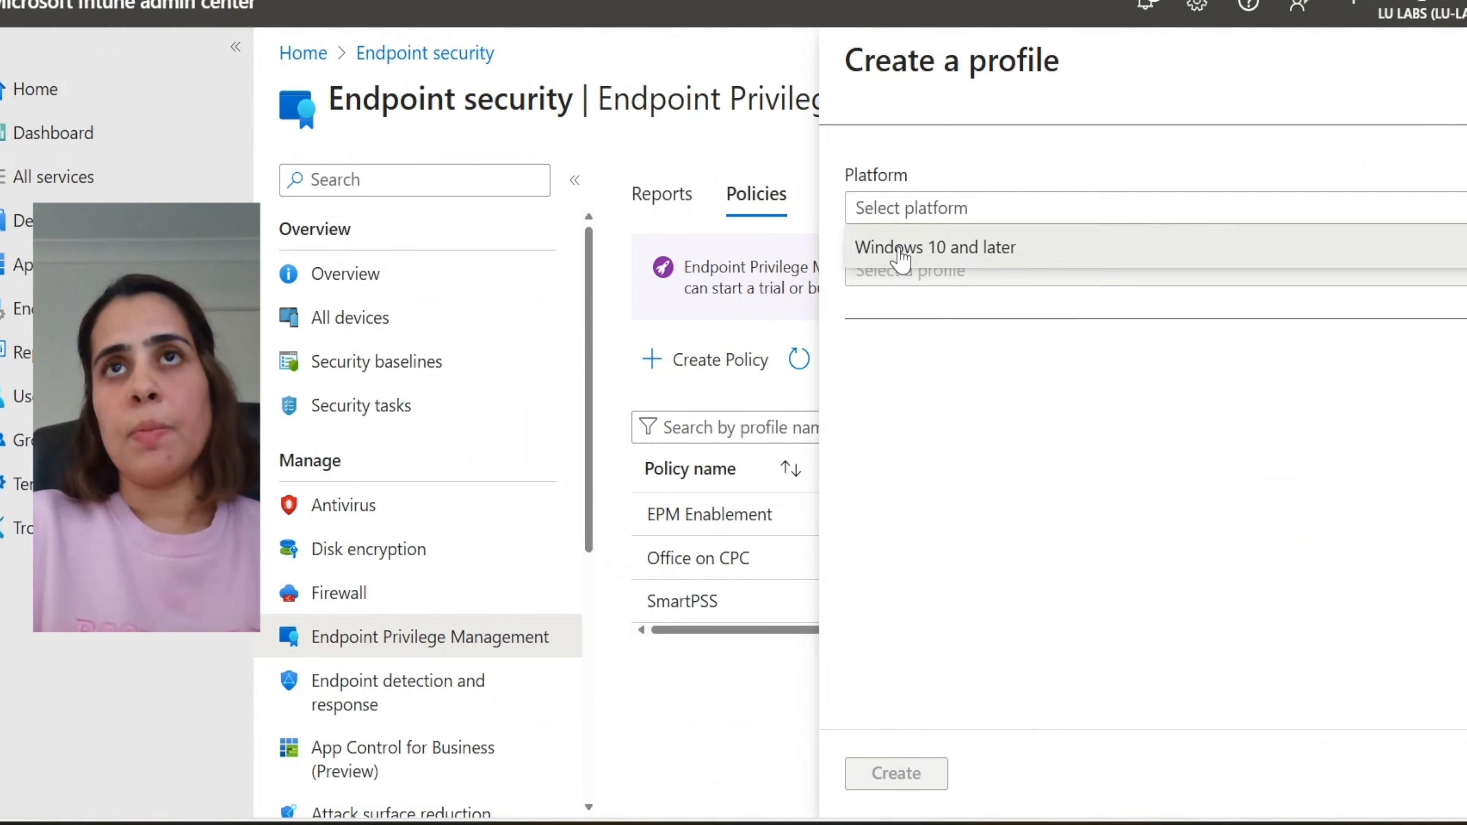
click(896, 243)
click(900, 287)
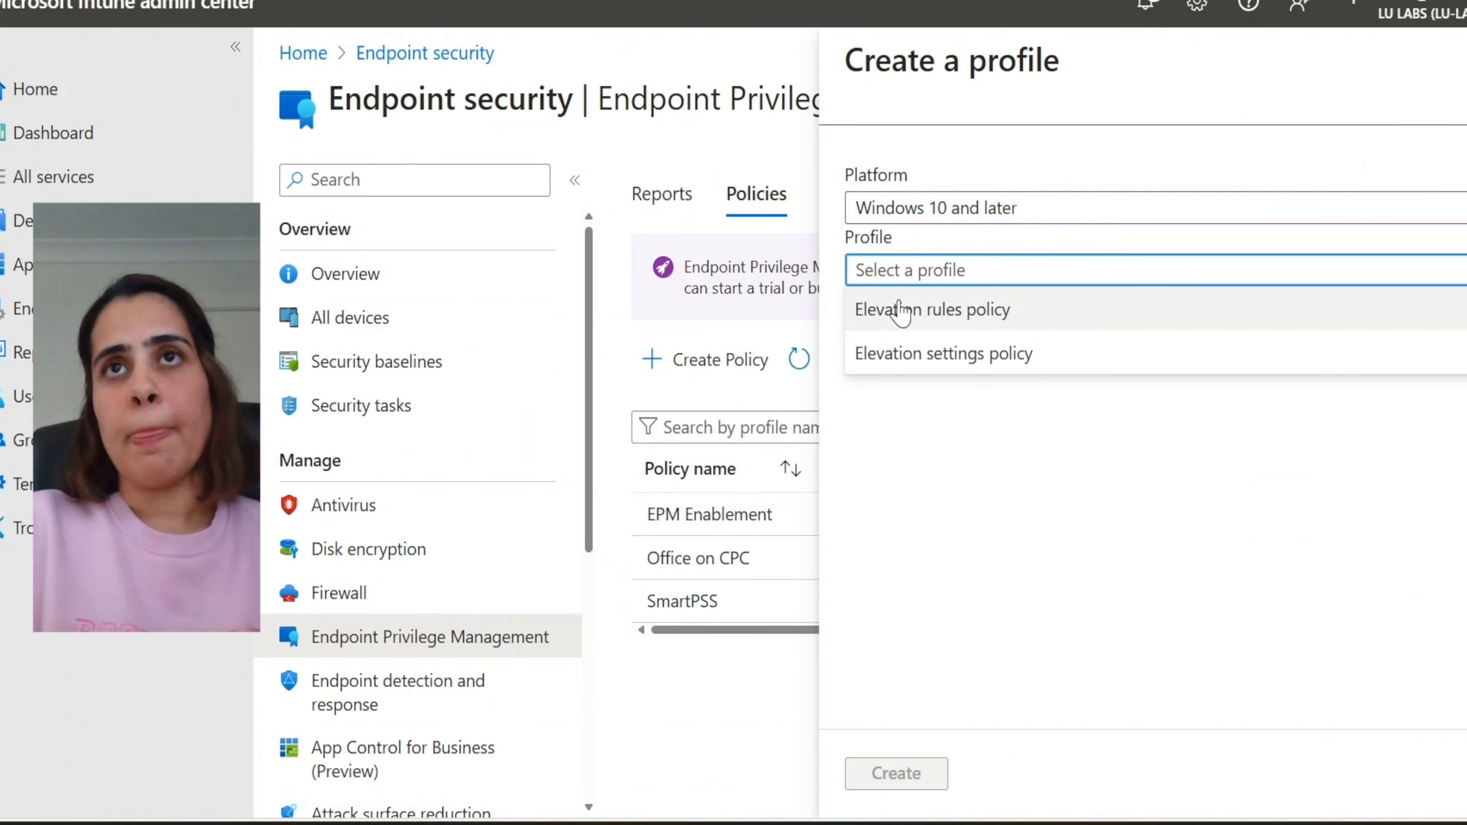
click(902, 328)
click(893, 772)
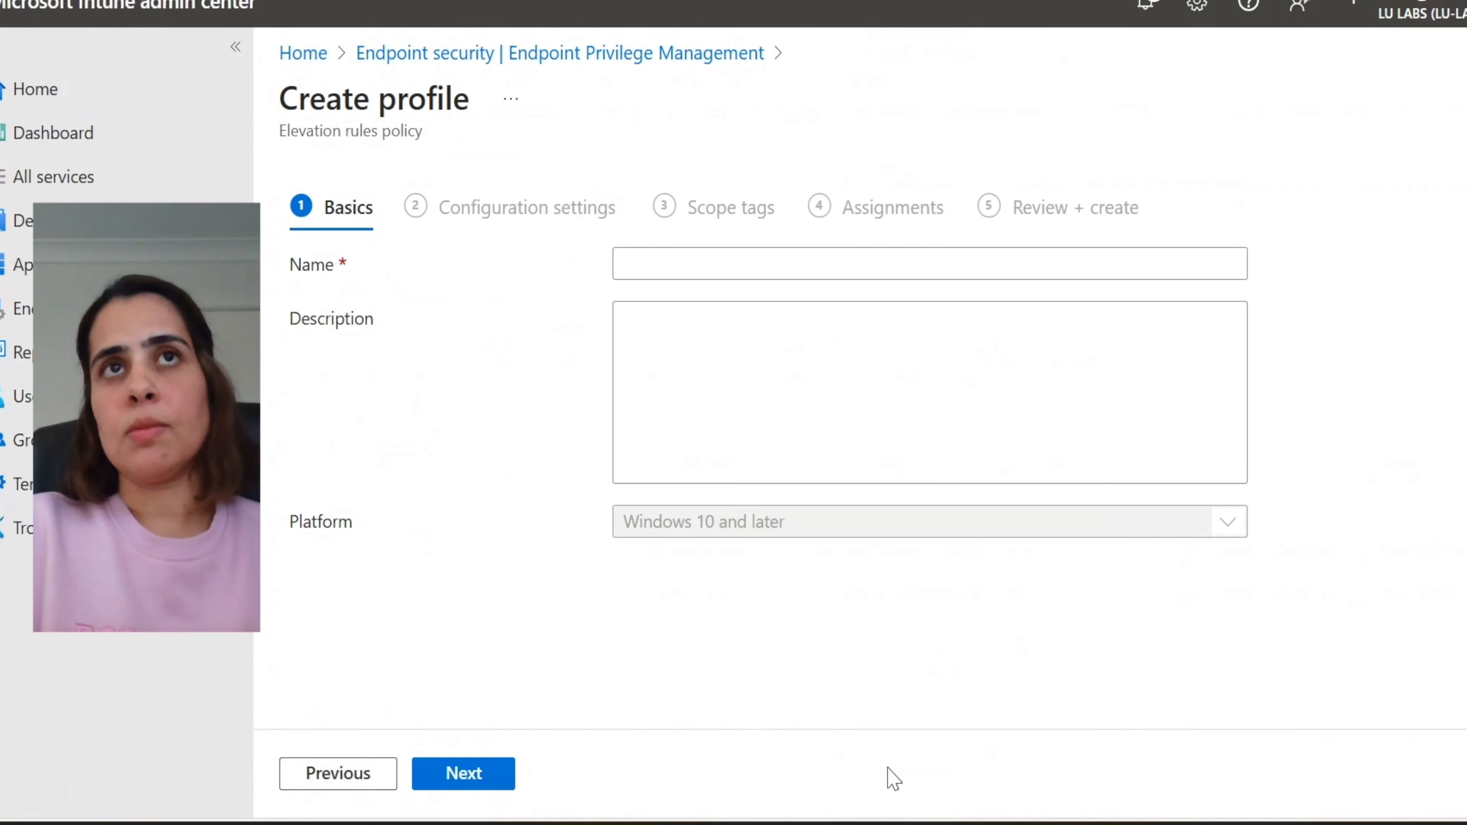
Step: Name the new profile OfficeProPlus and proceed to its configuration settings
click(753, 258)
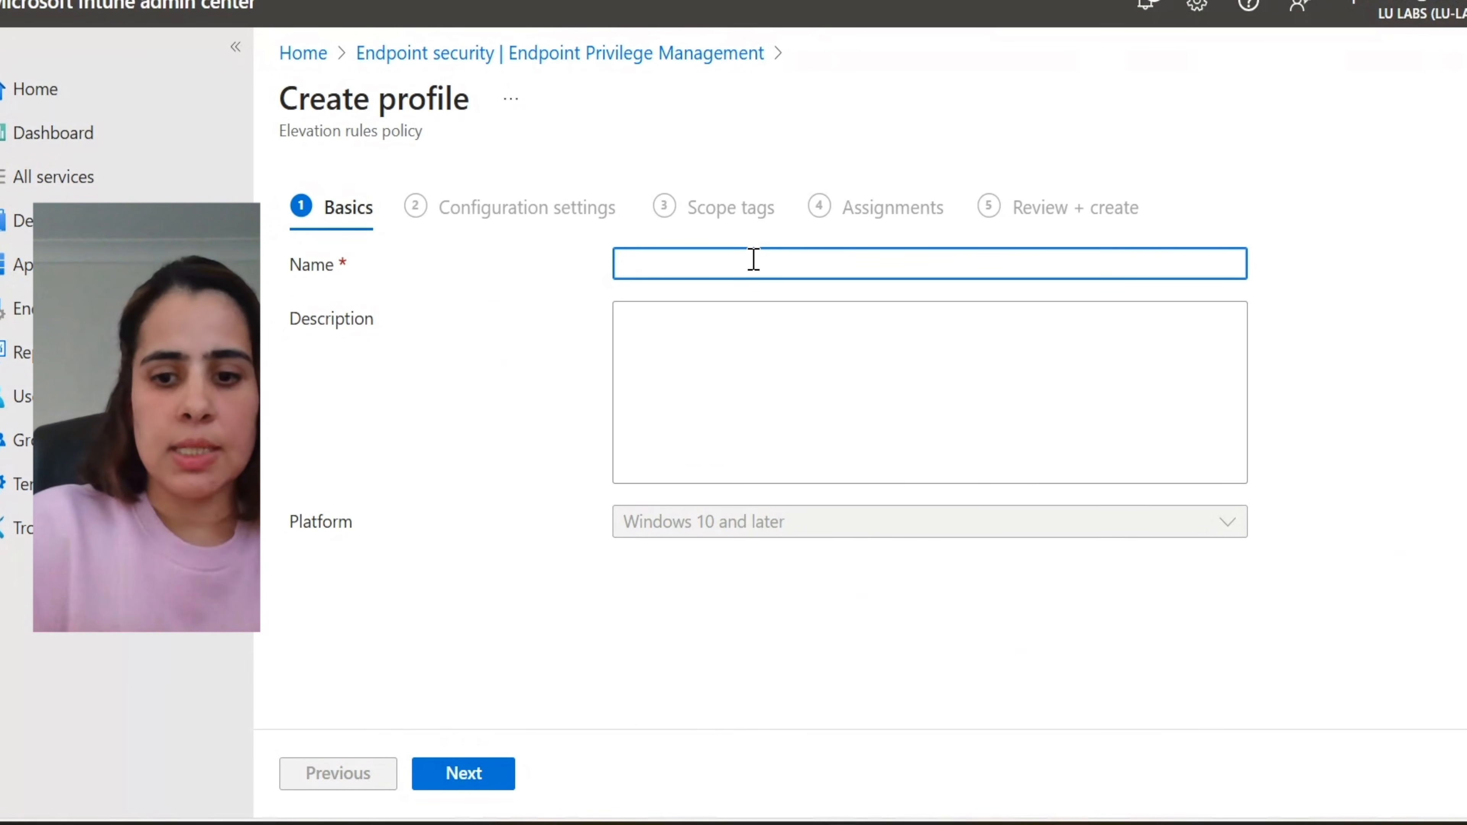
text(Office)
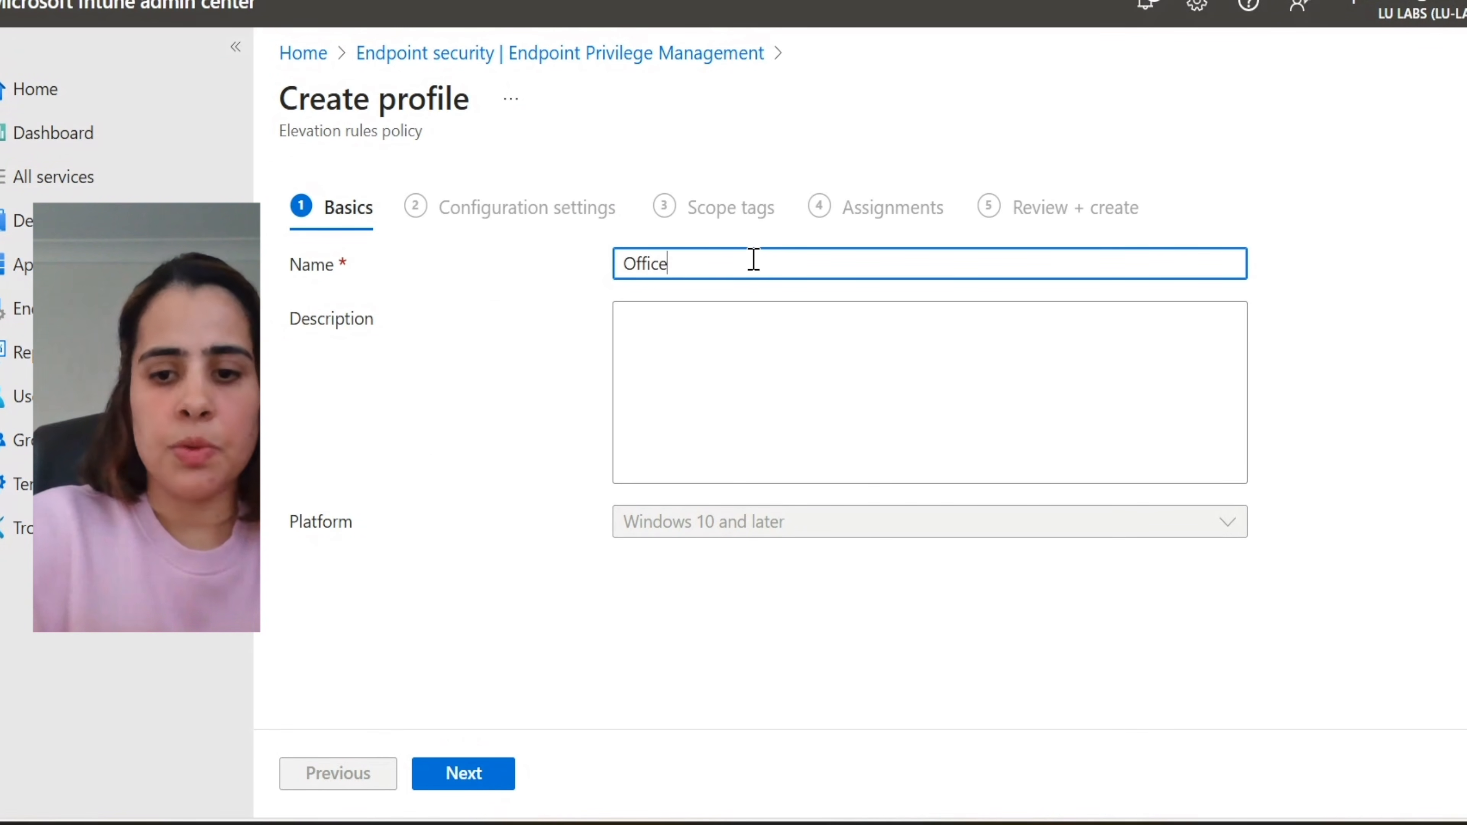
text(ProPlus)
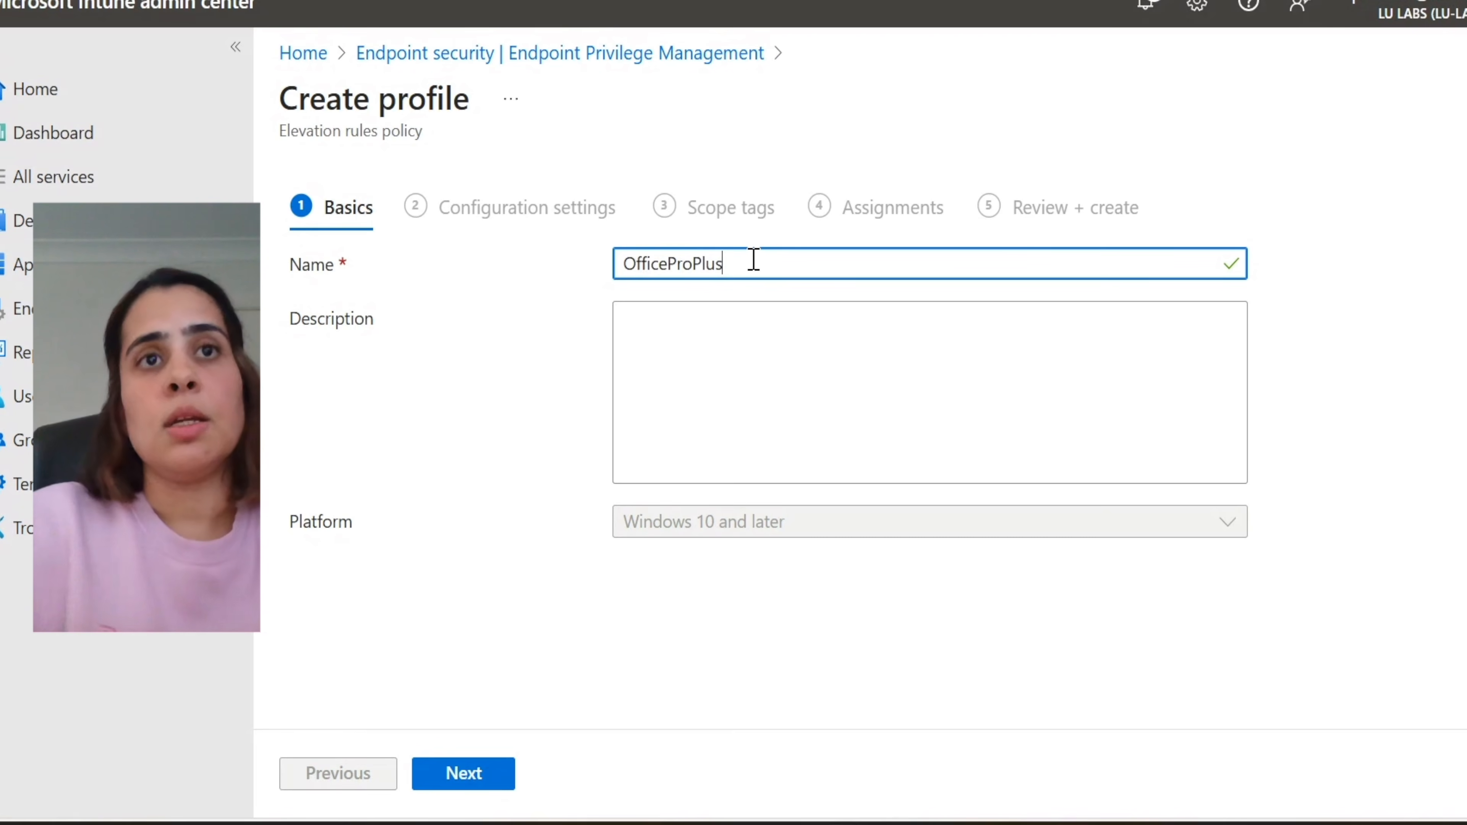
click(469, 783)
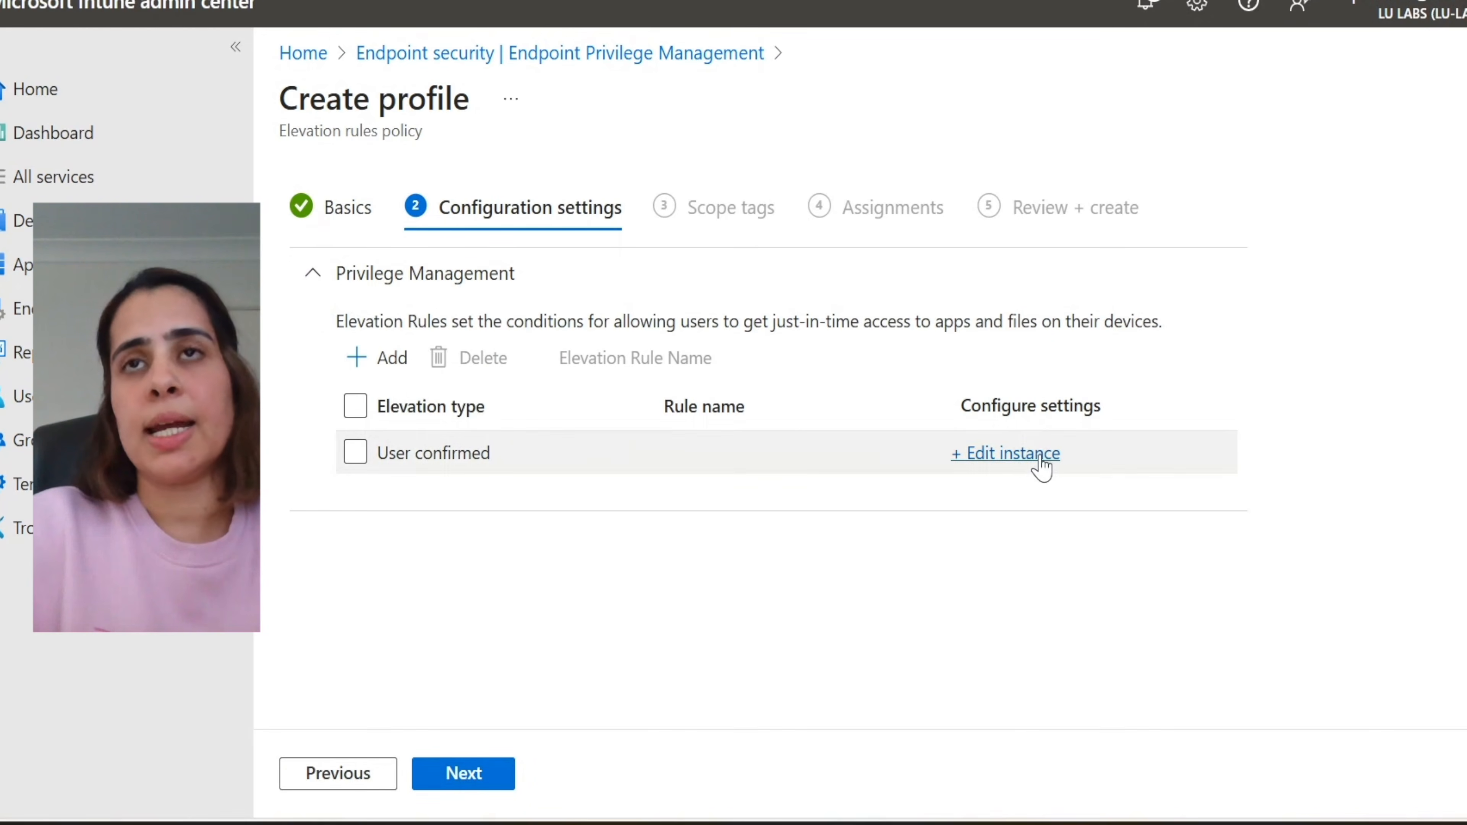
Step: Set up the user-confirmed elevation rule as ProPlus with Business justification validation and child process behavior Not configured
click(1027, 459)
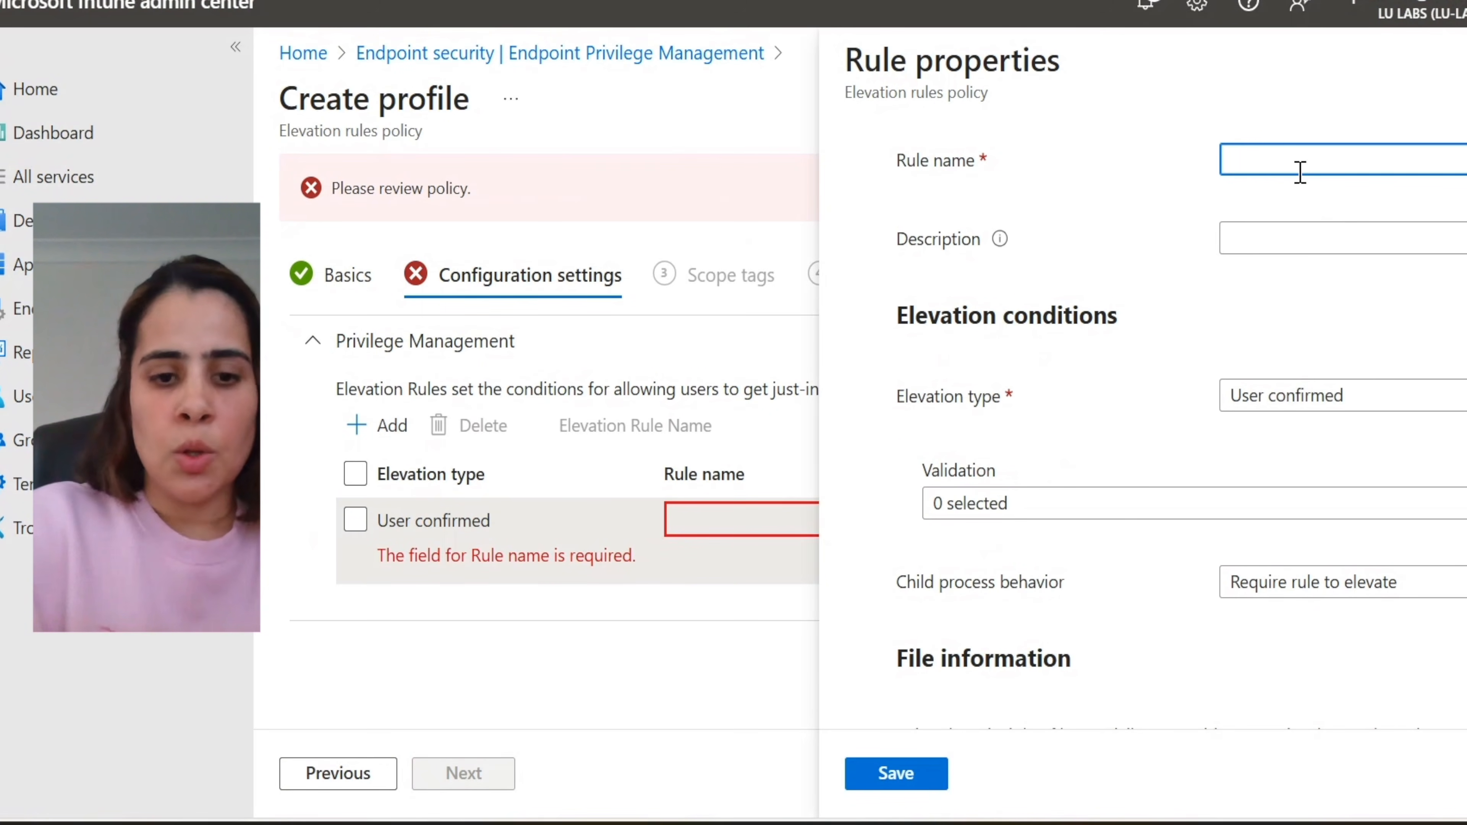
text(ProPlus)
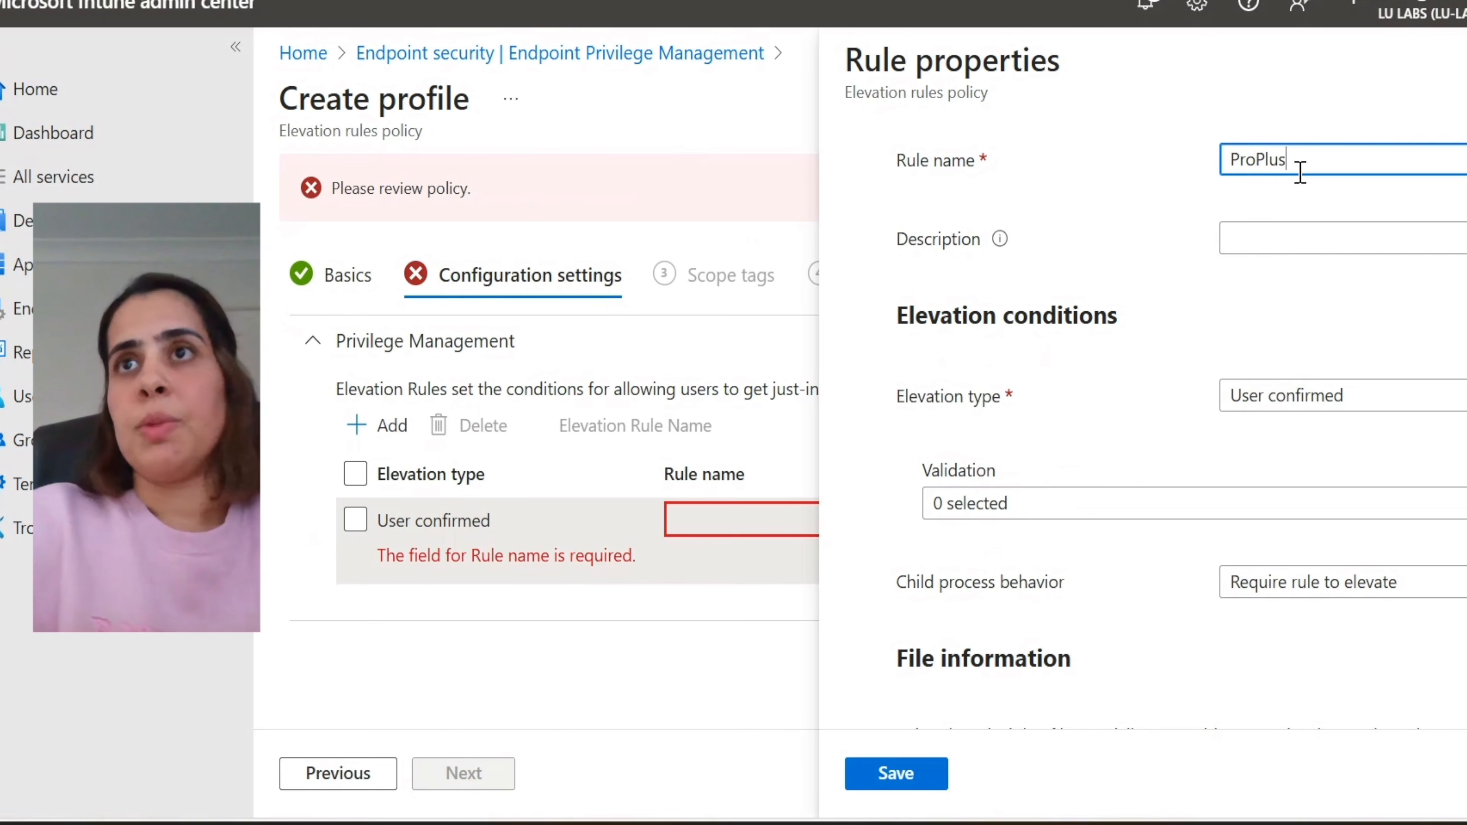
click(1073, 512)
click(1007, 552)
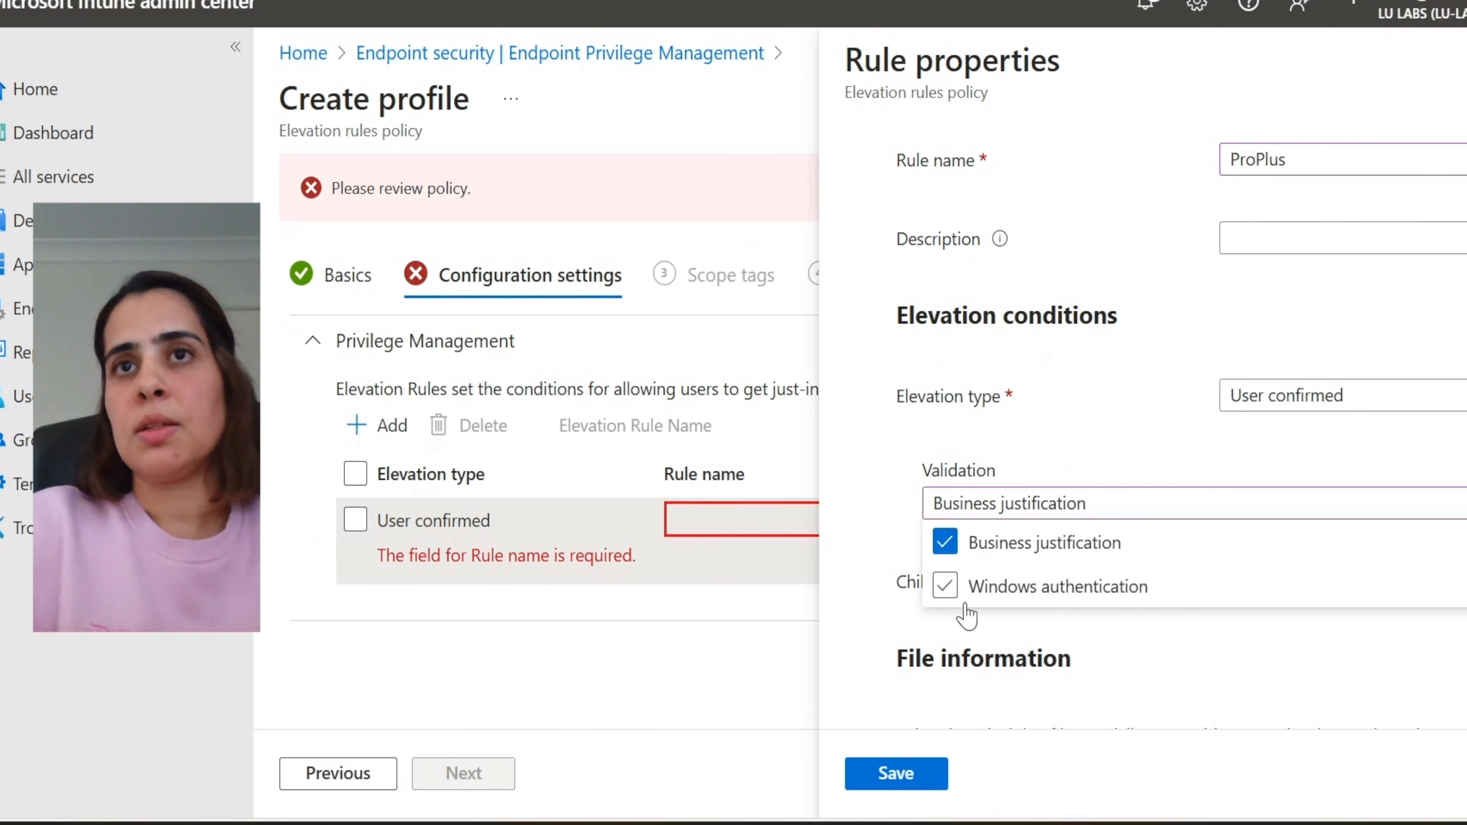
click(876, 637)
scroll(1152, 630, down, 2)
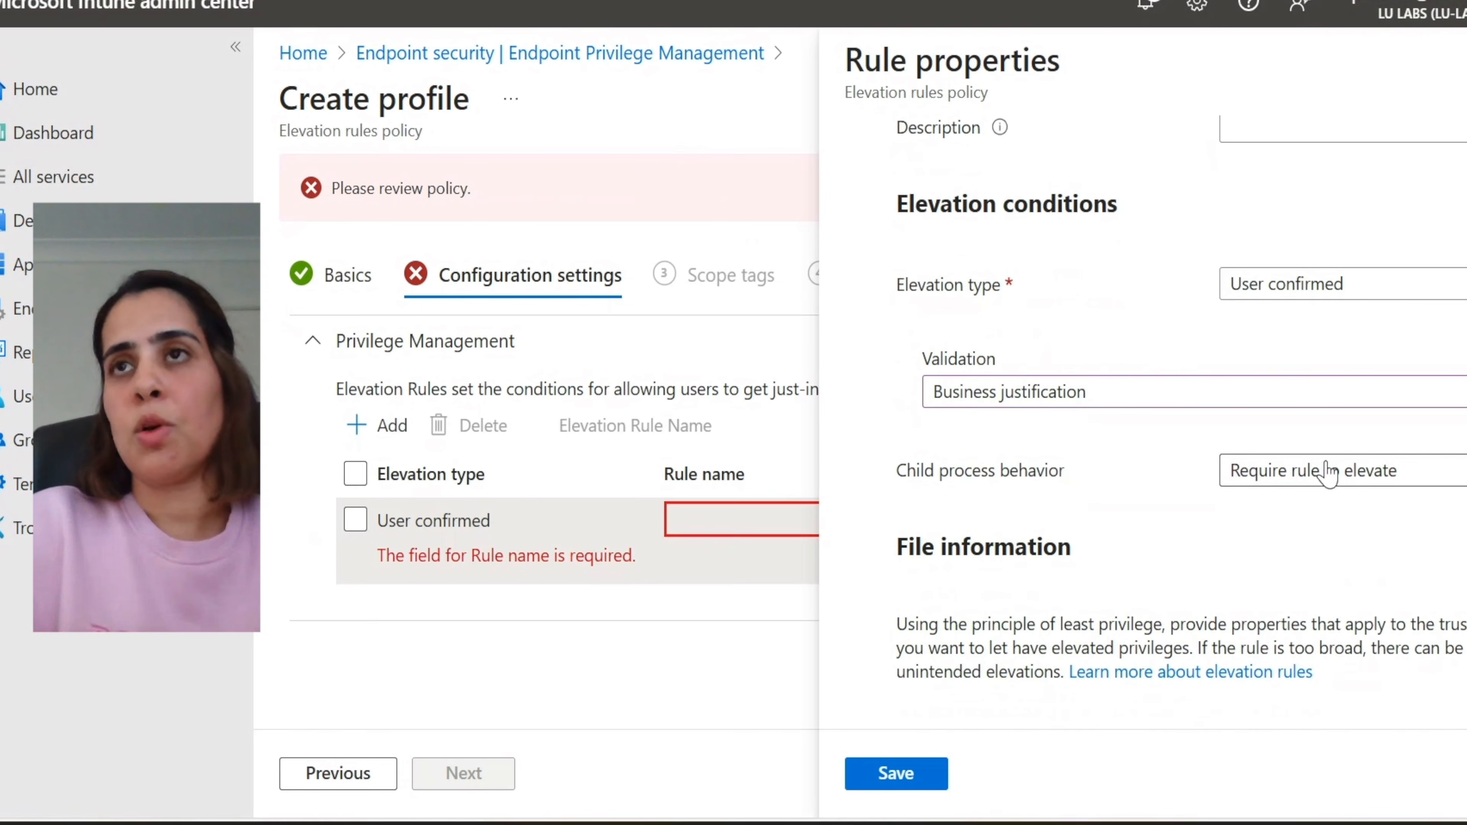
click(1310, 470)
click(1278, 643)
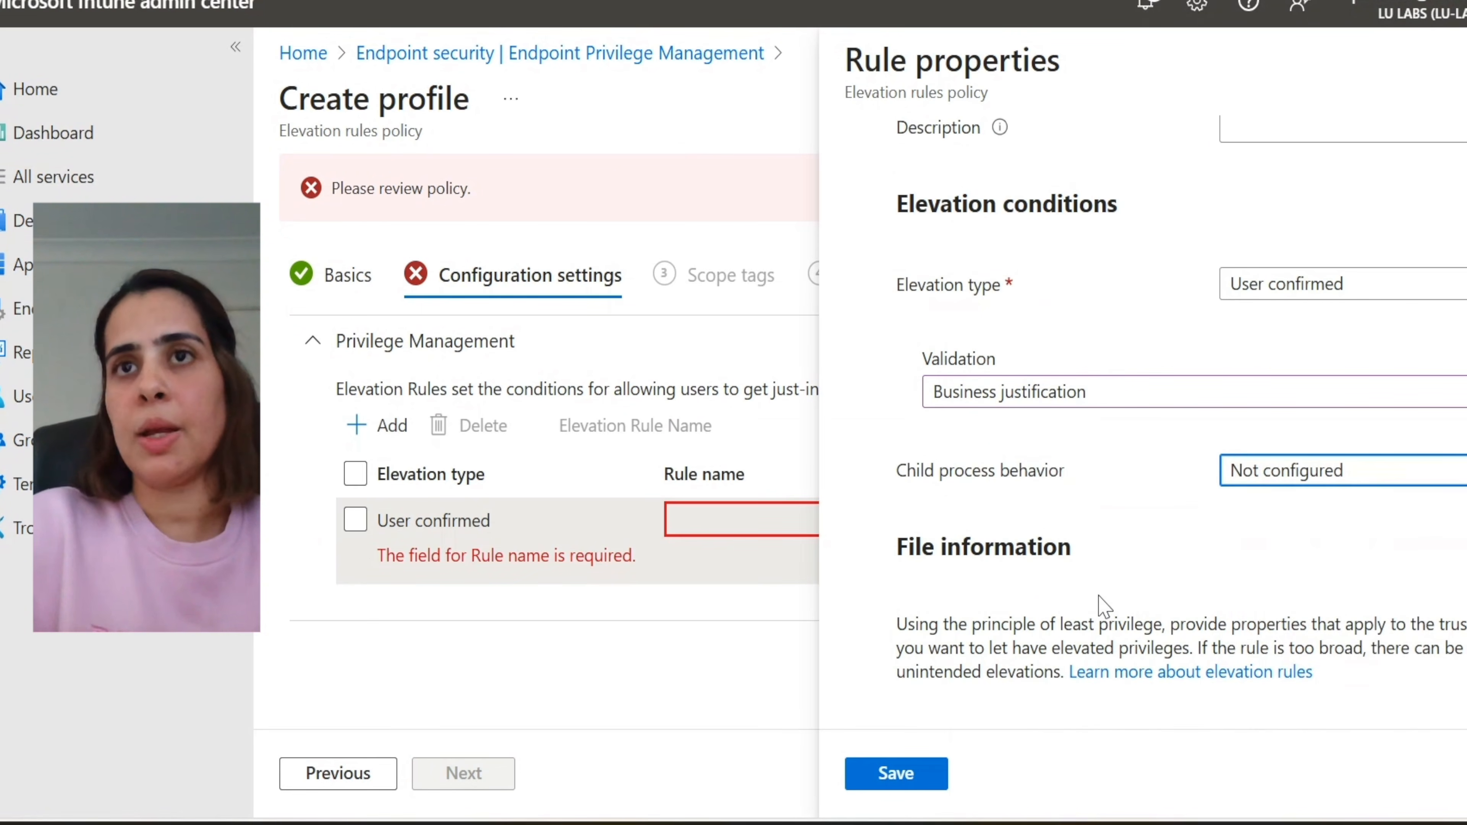
Step: Check the rule's signature source options and the reusable settings groups offered for its certificate, without selecting one
scroll(1102, 607, down, 8)
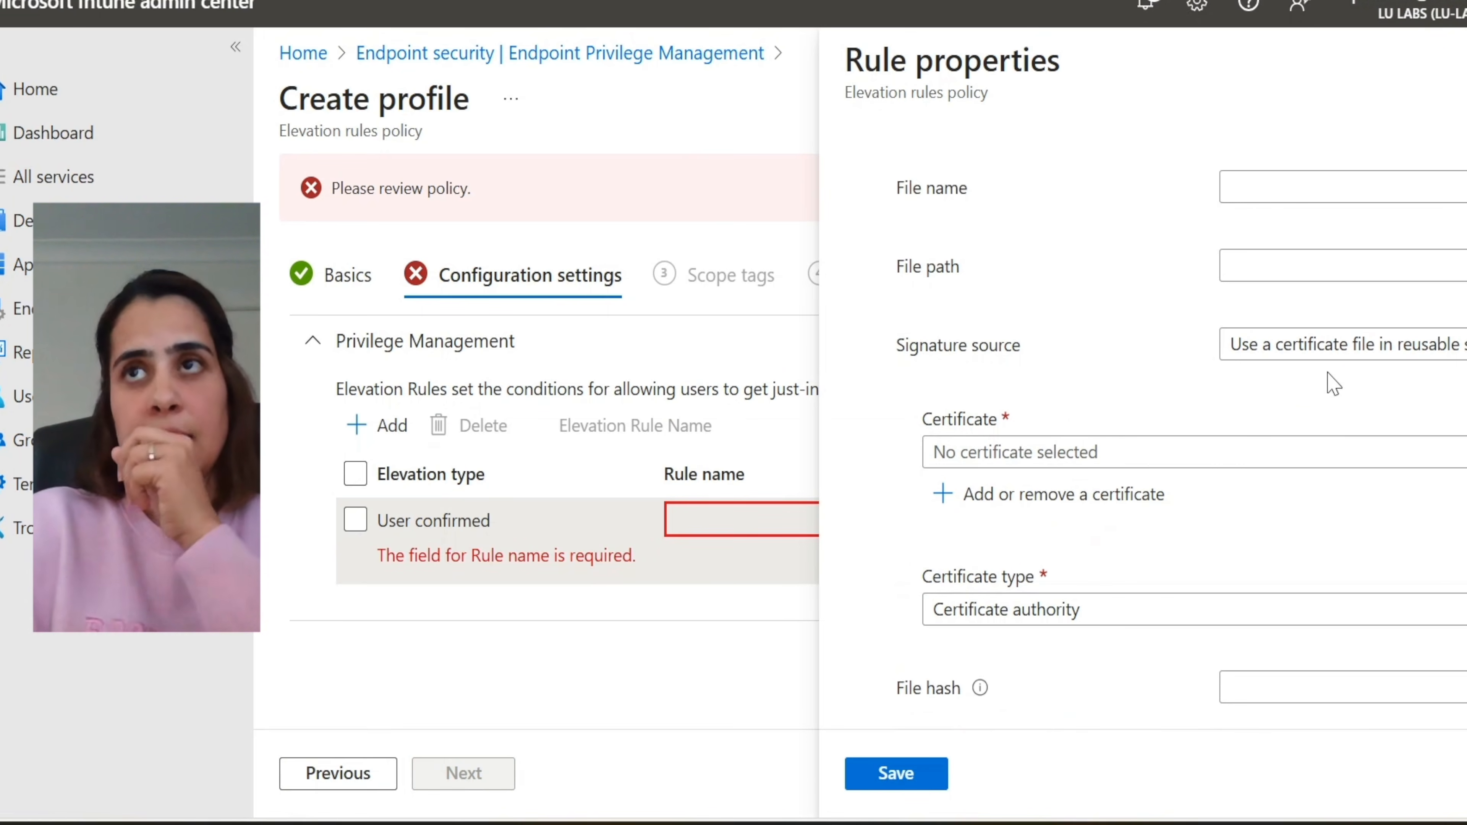
click(1337, 359)
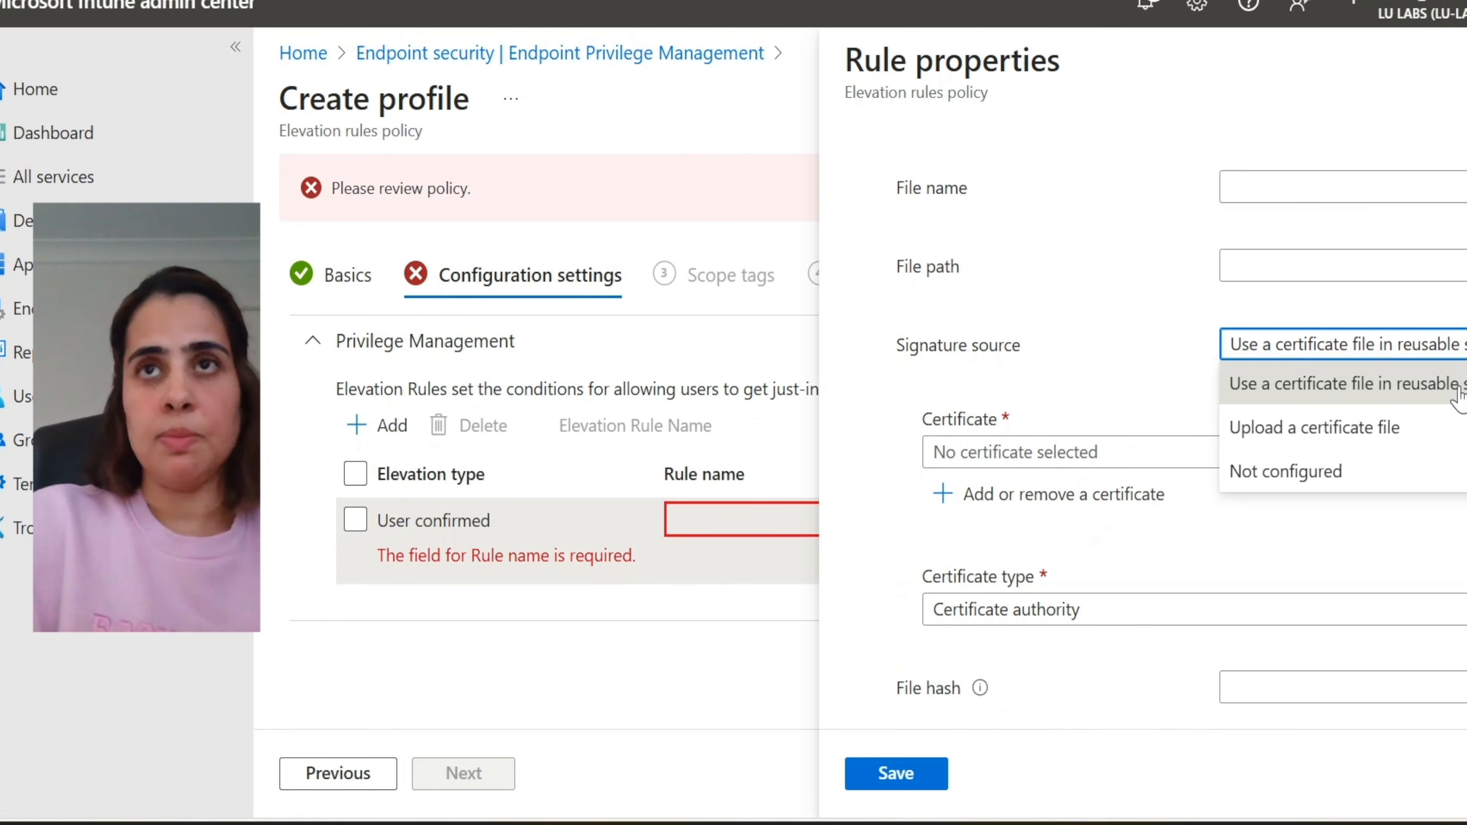
click(1089, 468)
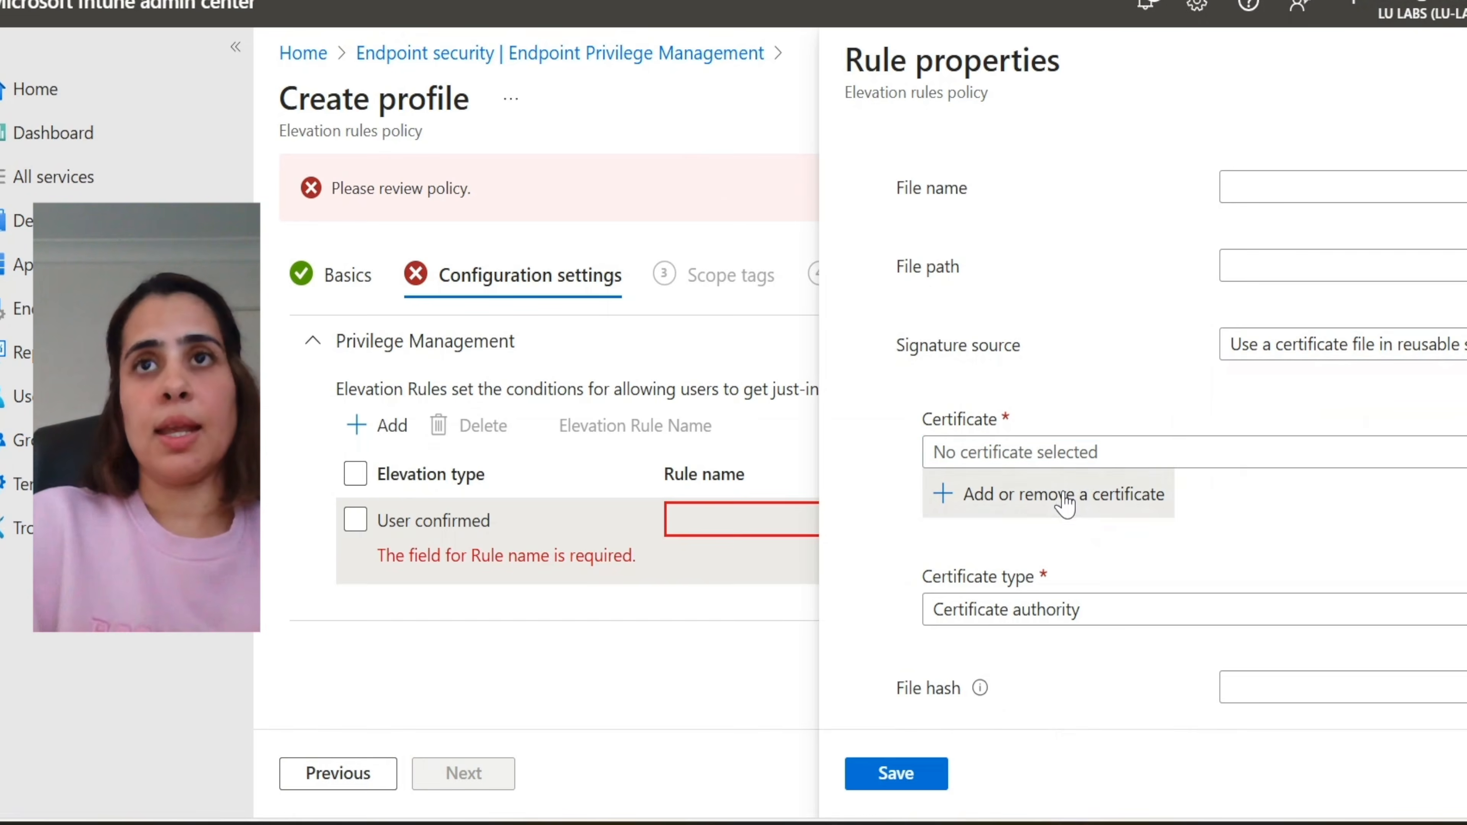
click(1069, 495)
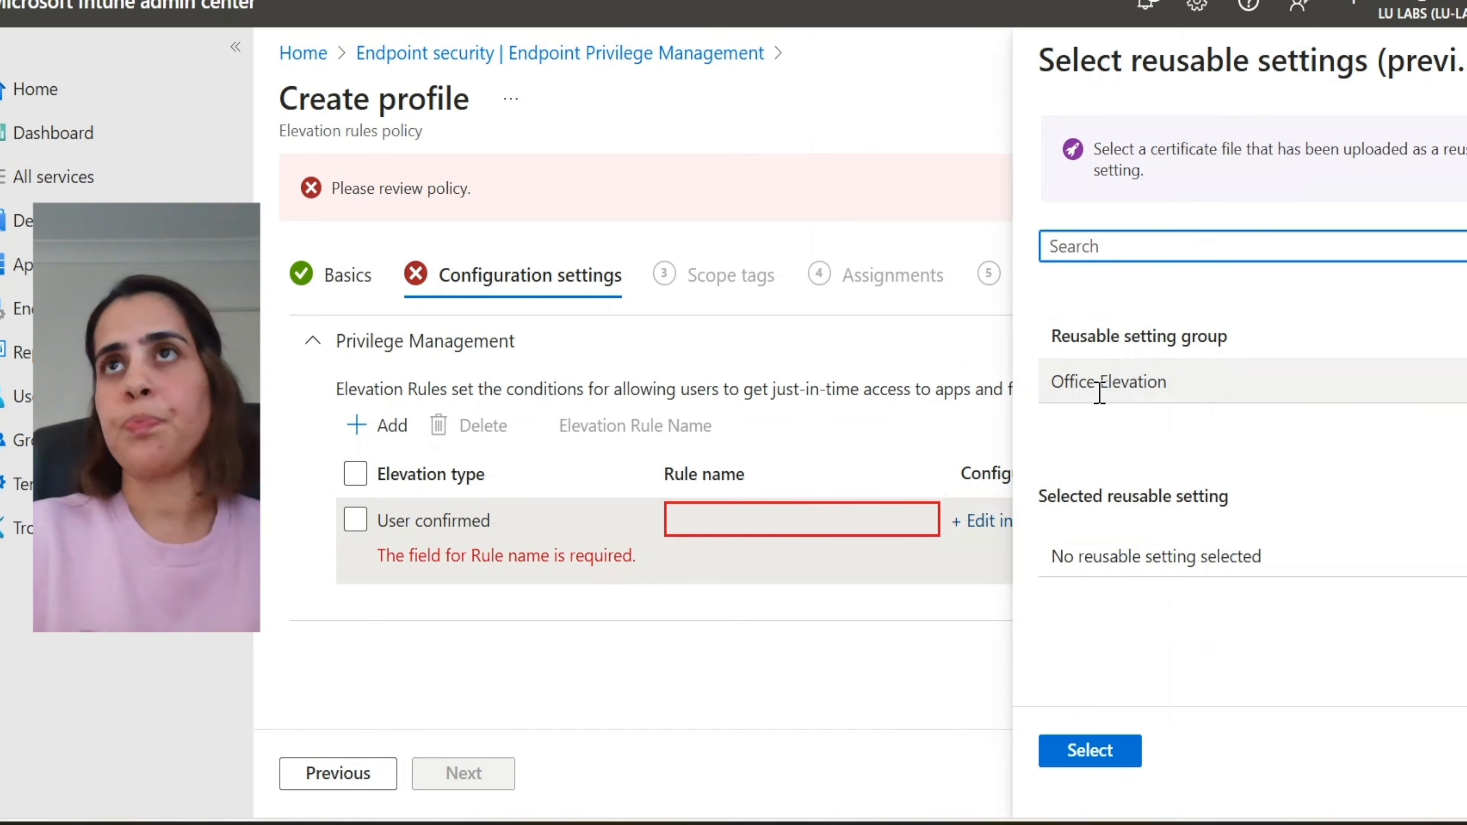
click(1465, 61)
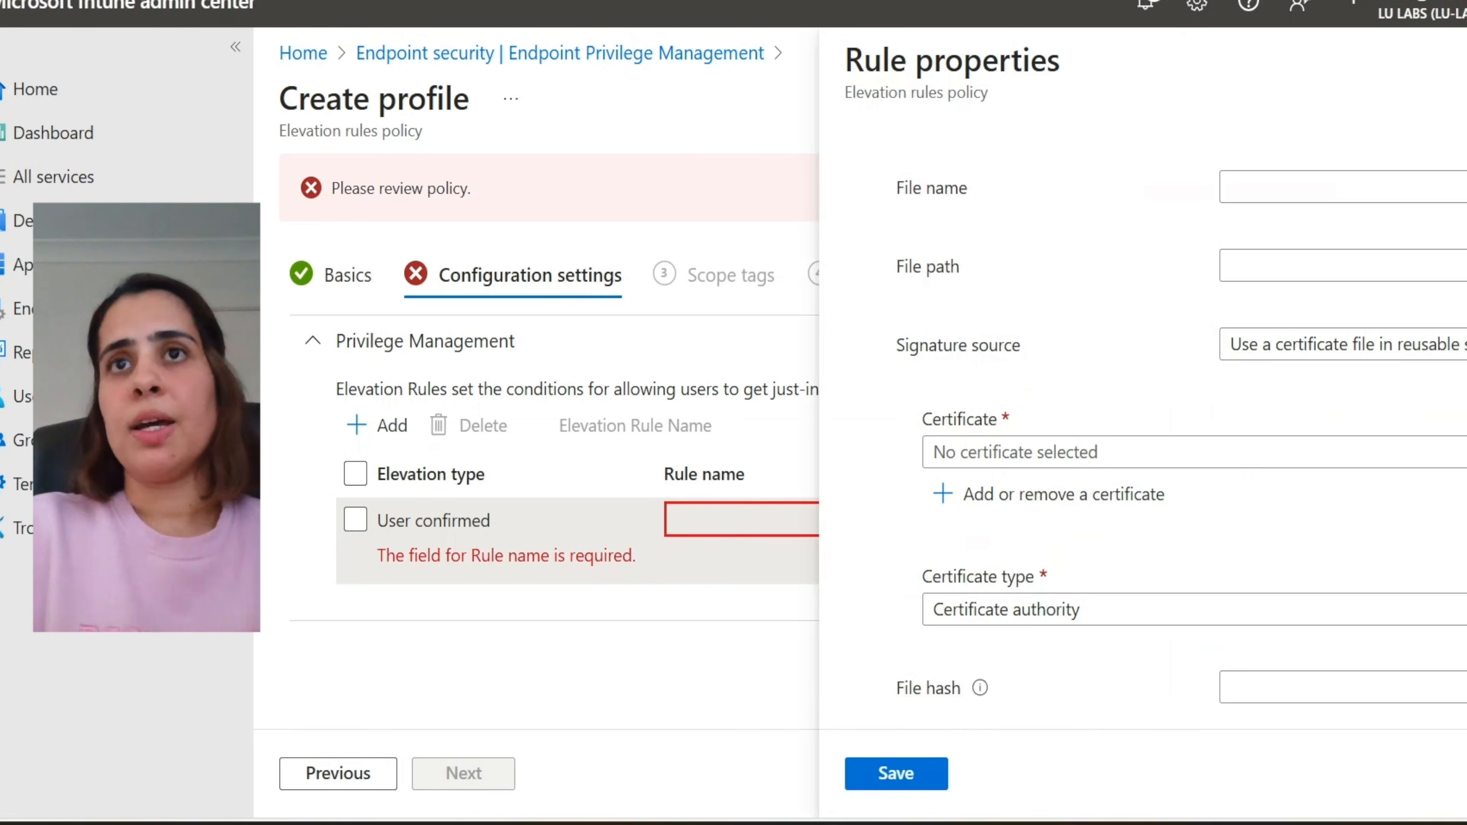
Step: Review the rule's file hash and version fields against the MicrosoftEdgeSetup.exe attributes in Windows PowerShell, and return to the rule
scroll(1208, 450, down, 1)
scroll(1213, 461, down, 3)
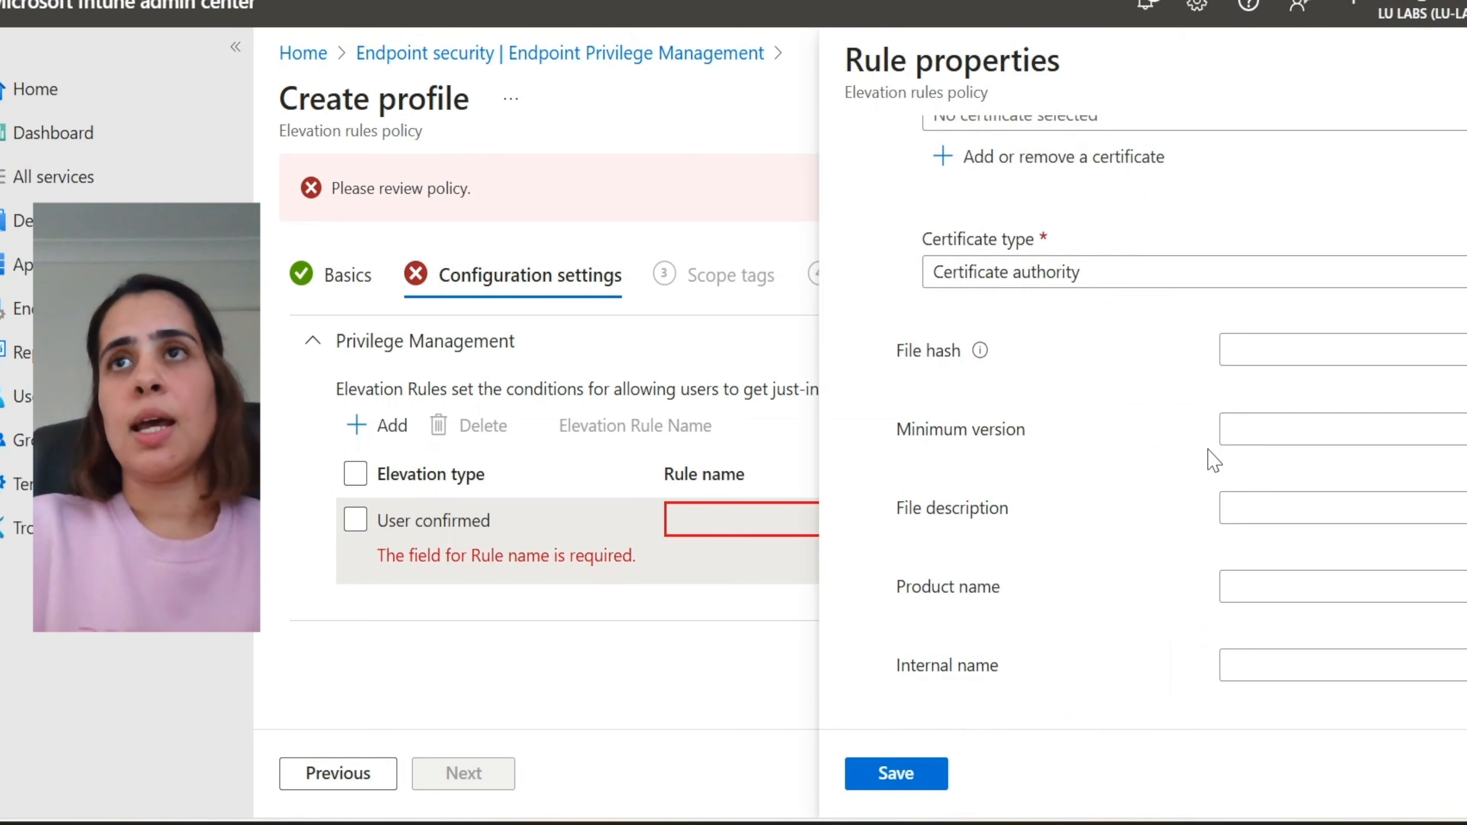
click(1269, 352)
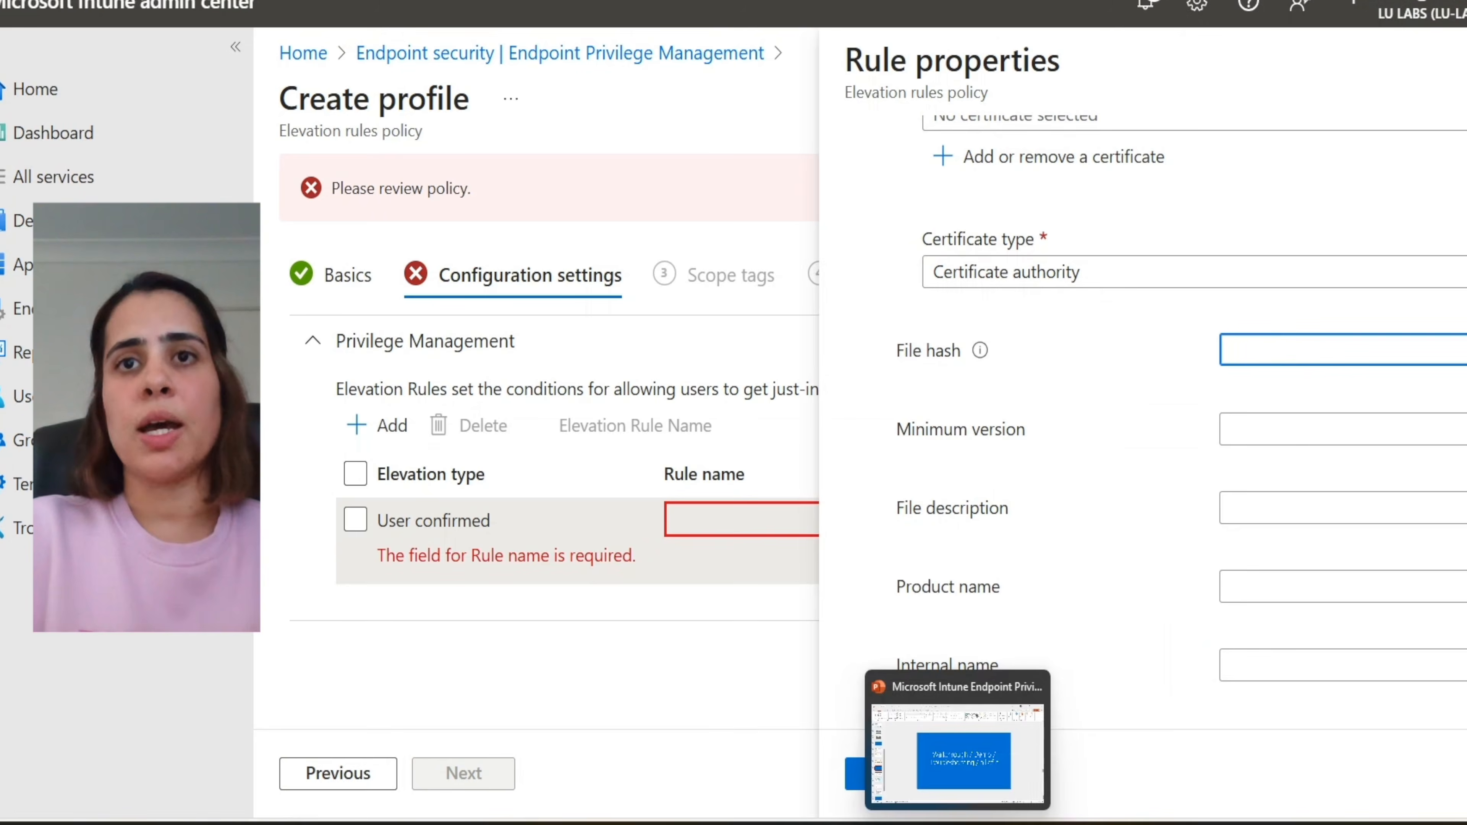
mouse_move(920, 823)
click(919, 757)
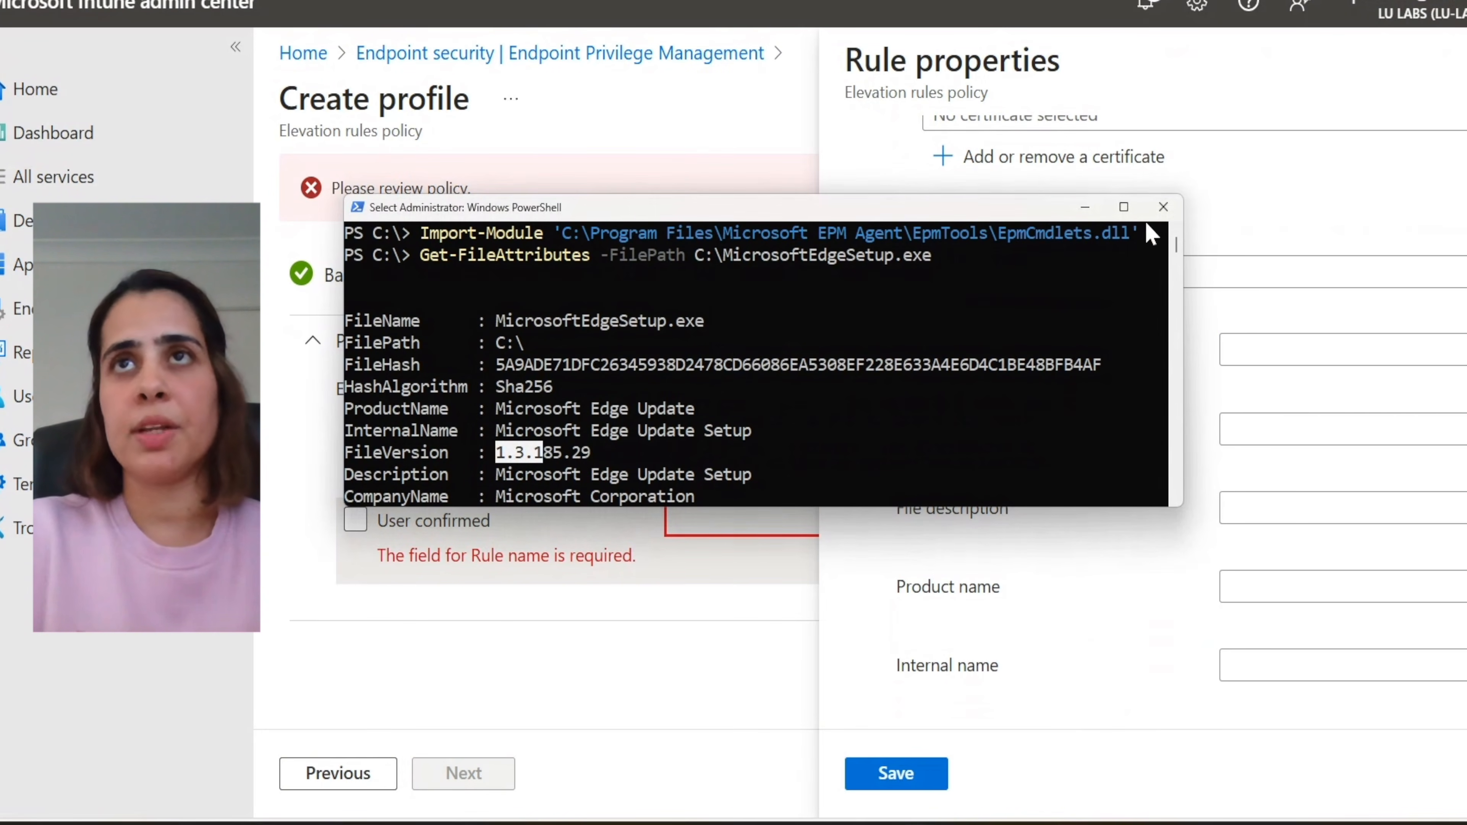
click(1086, 207)
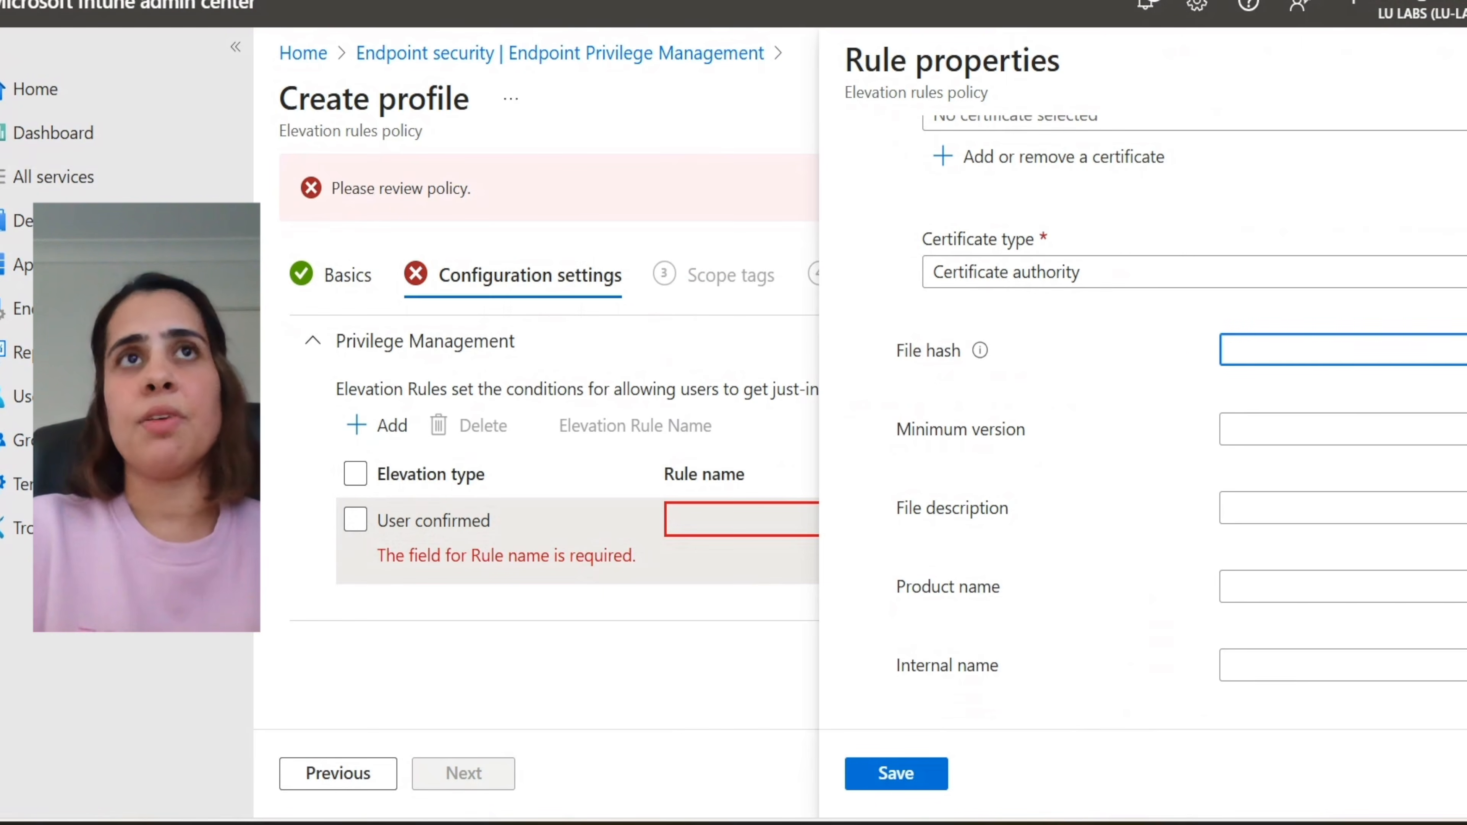
Step: Discard the unsaved ProPlus rule and OfficeProPlus profile, and return to the Endpoint Privilege Management policies
click(1464, 60)
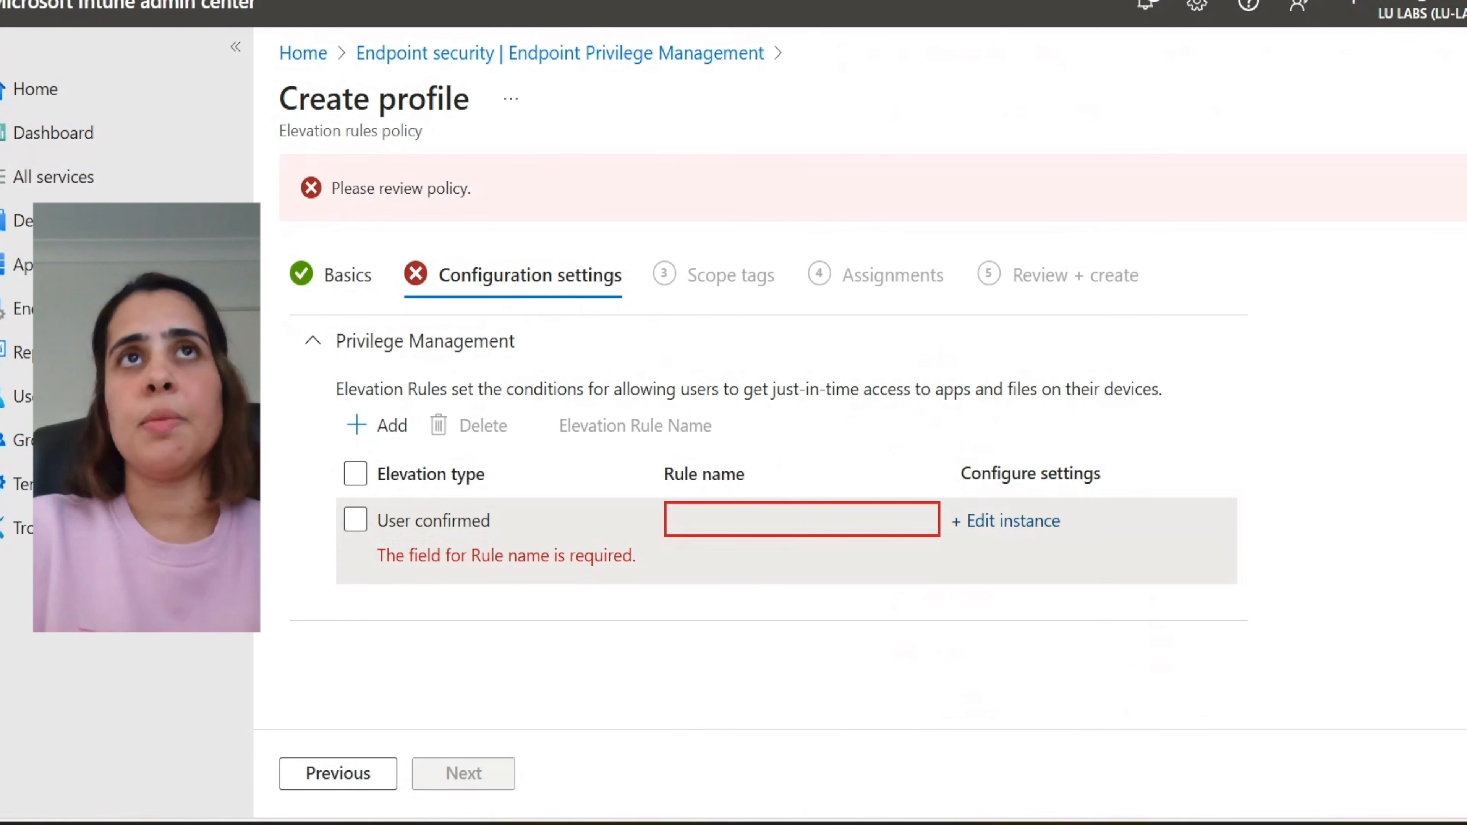
click(671, 60)
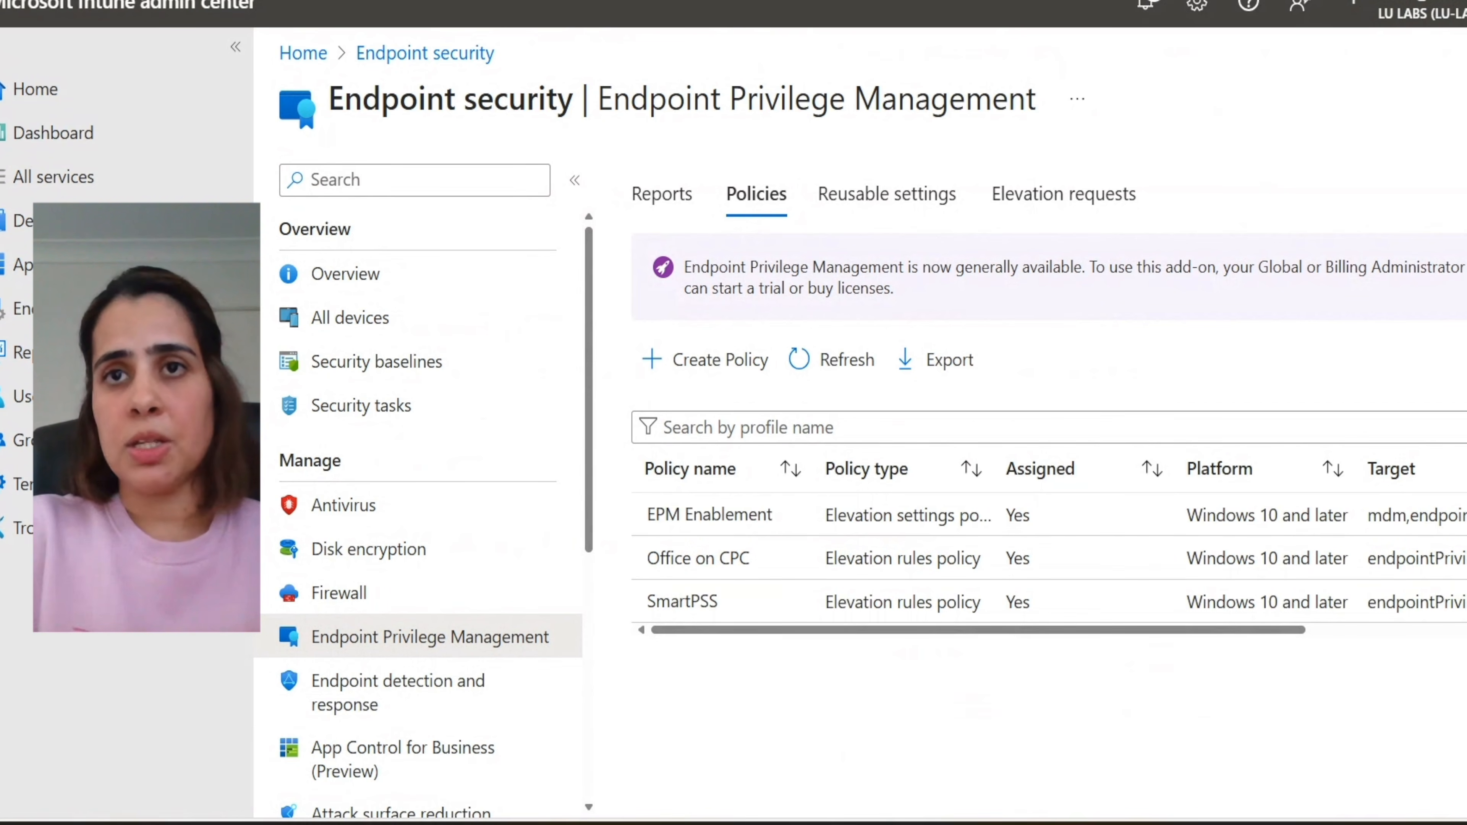
Step: Switch to the Contractors remote desktop and open the ElevationRules folder under C:\Program Files\Microsoft EPM Agent\Policies
mouse_move(994, 822)
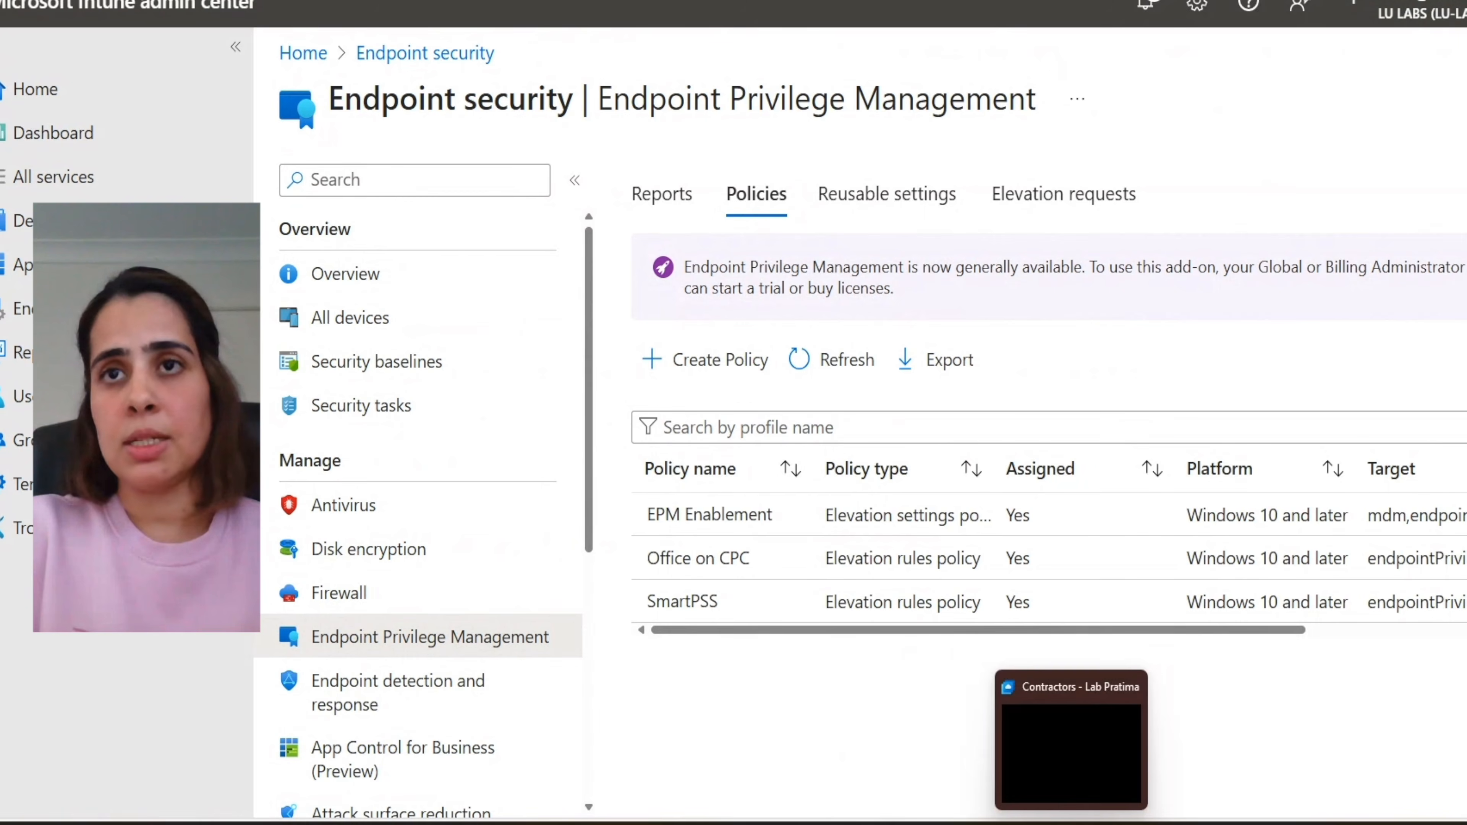
click(1062, 757)
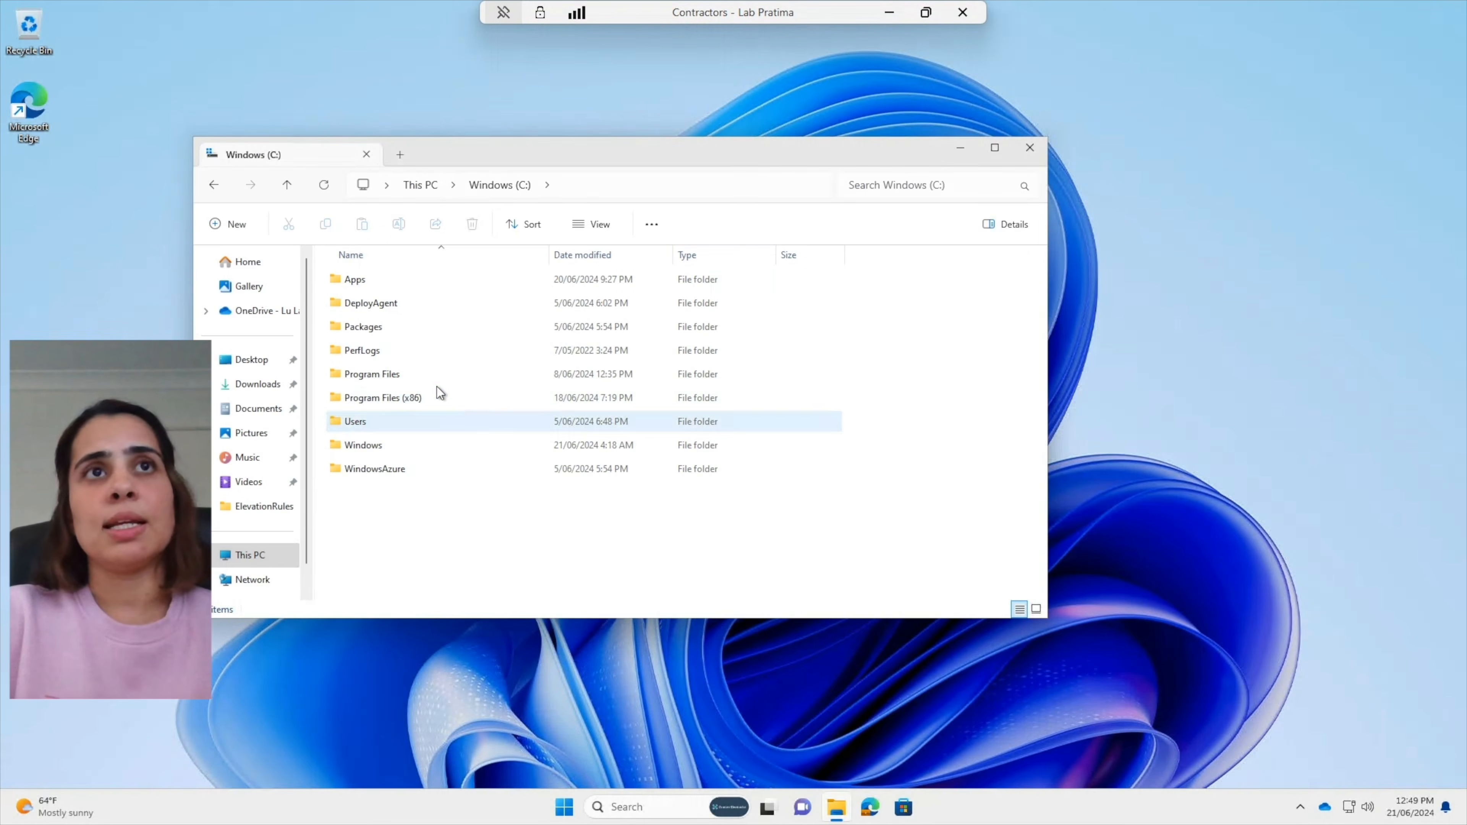
double_click(384, 376)
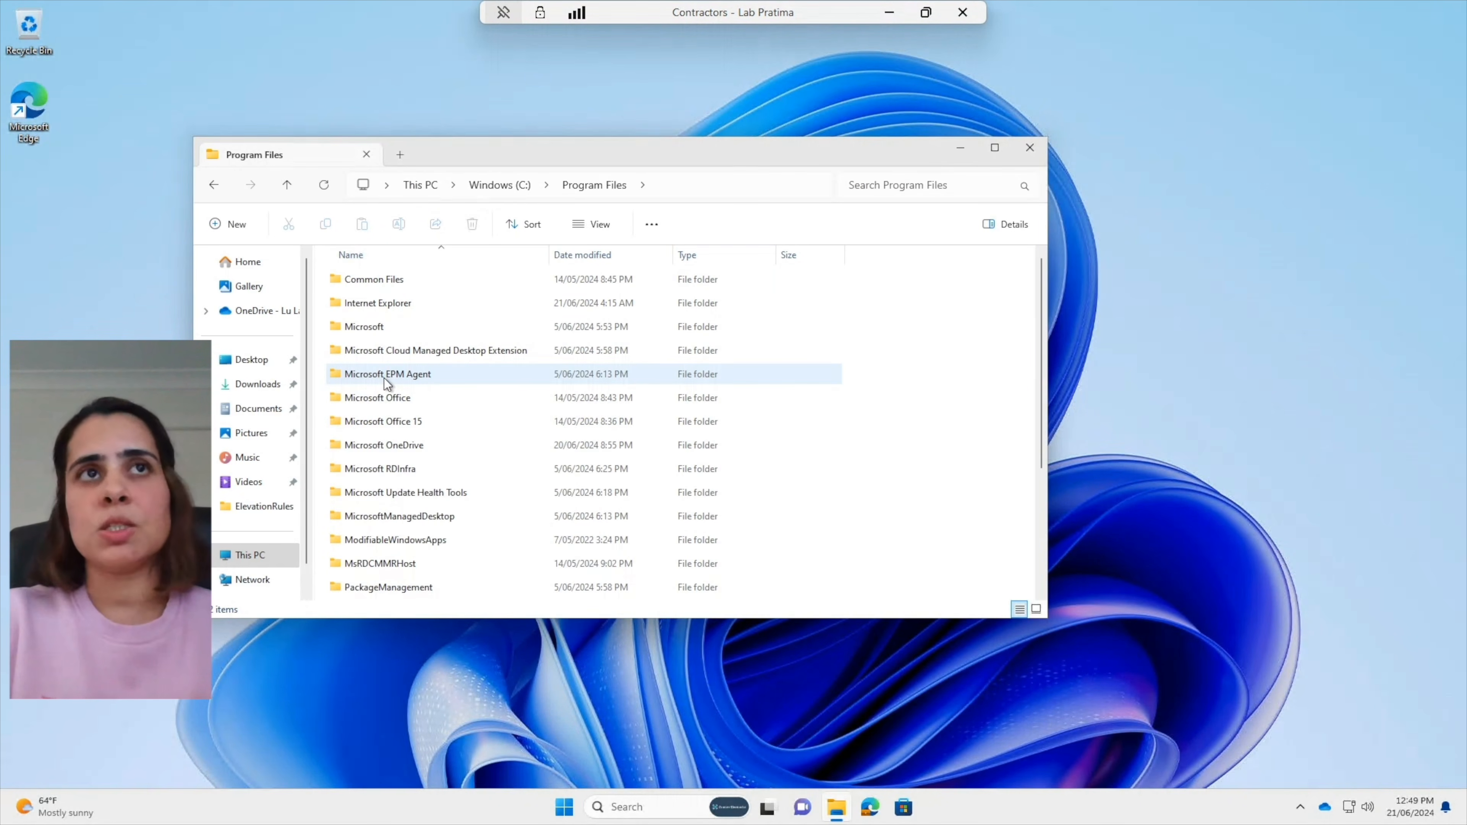
double_click(384, 375)
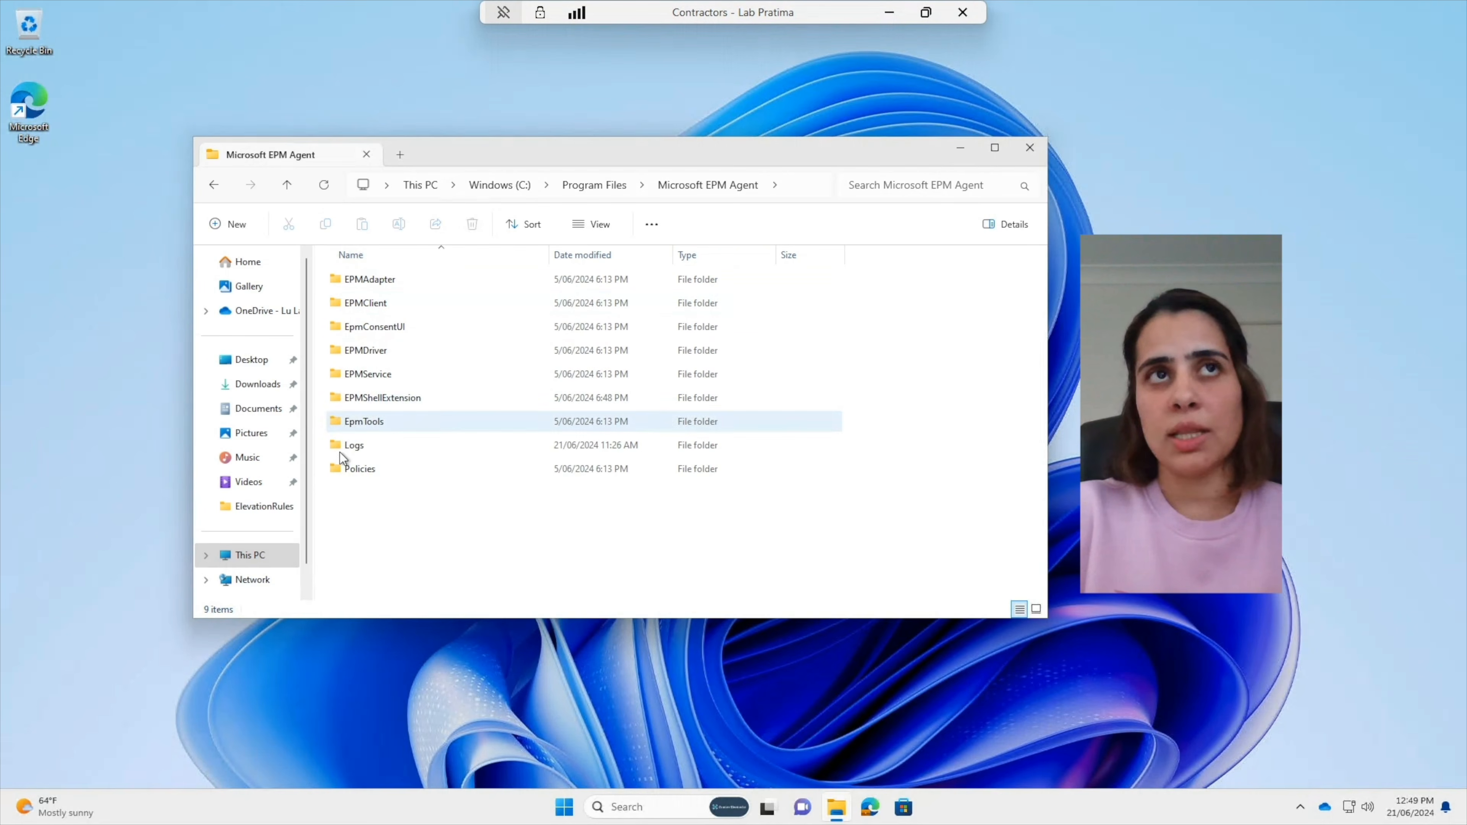
double_click(363, 469)
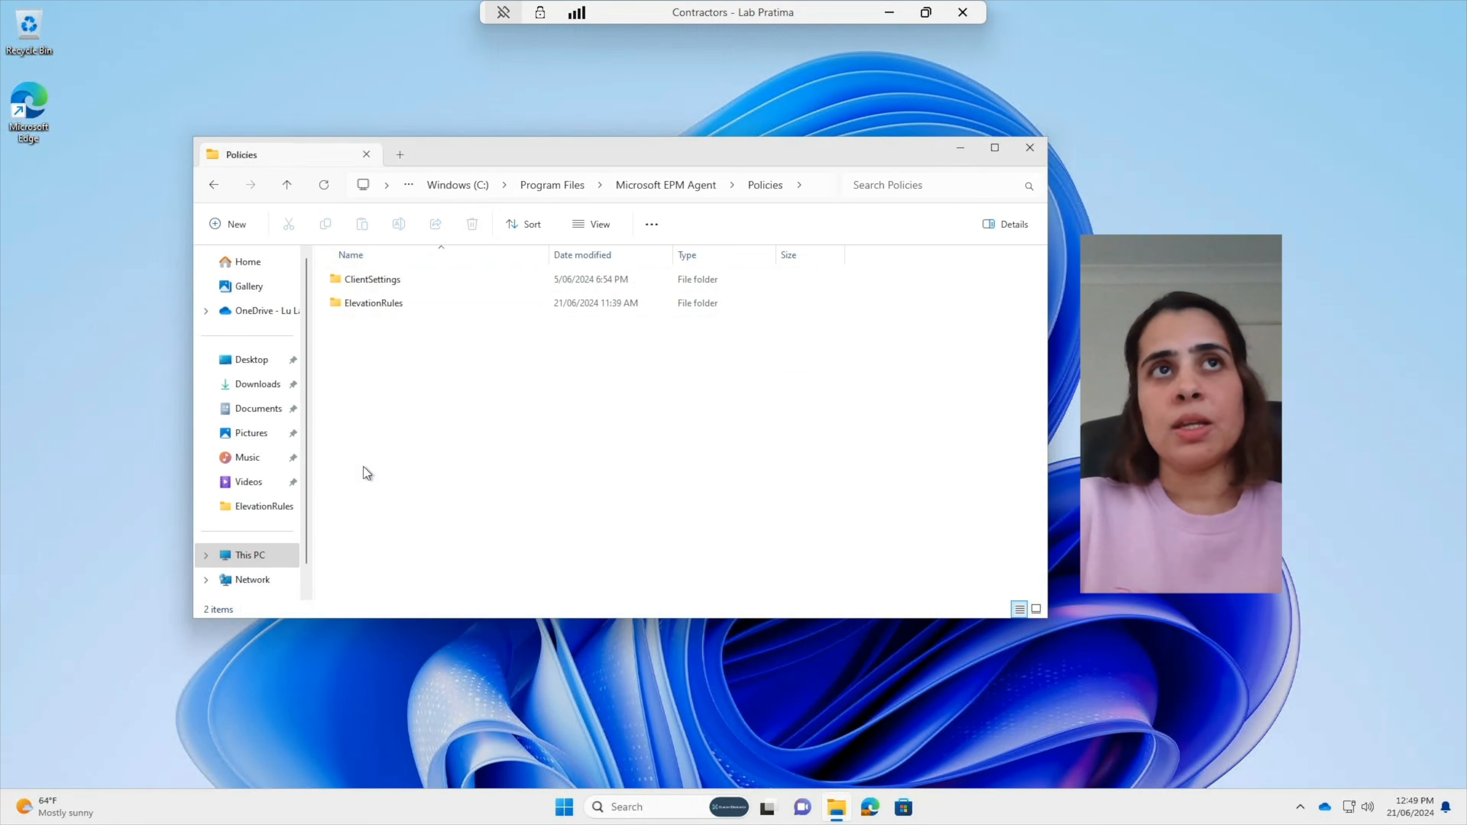
double_click(376, 305)
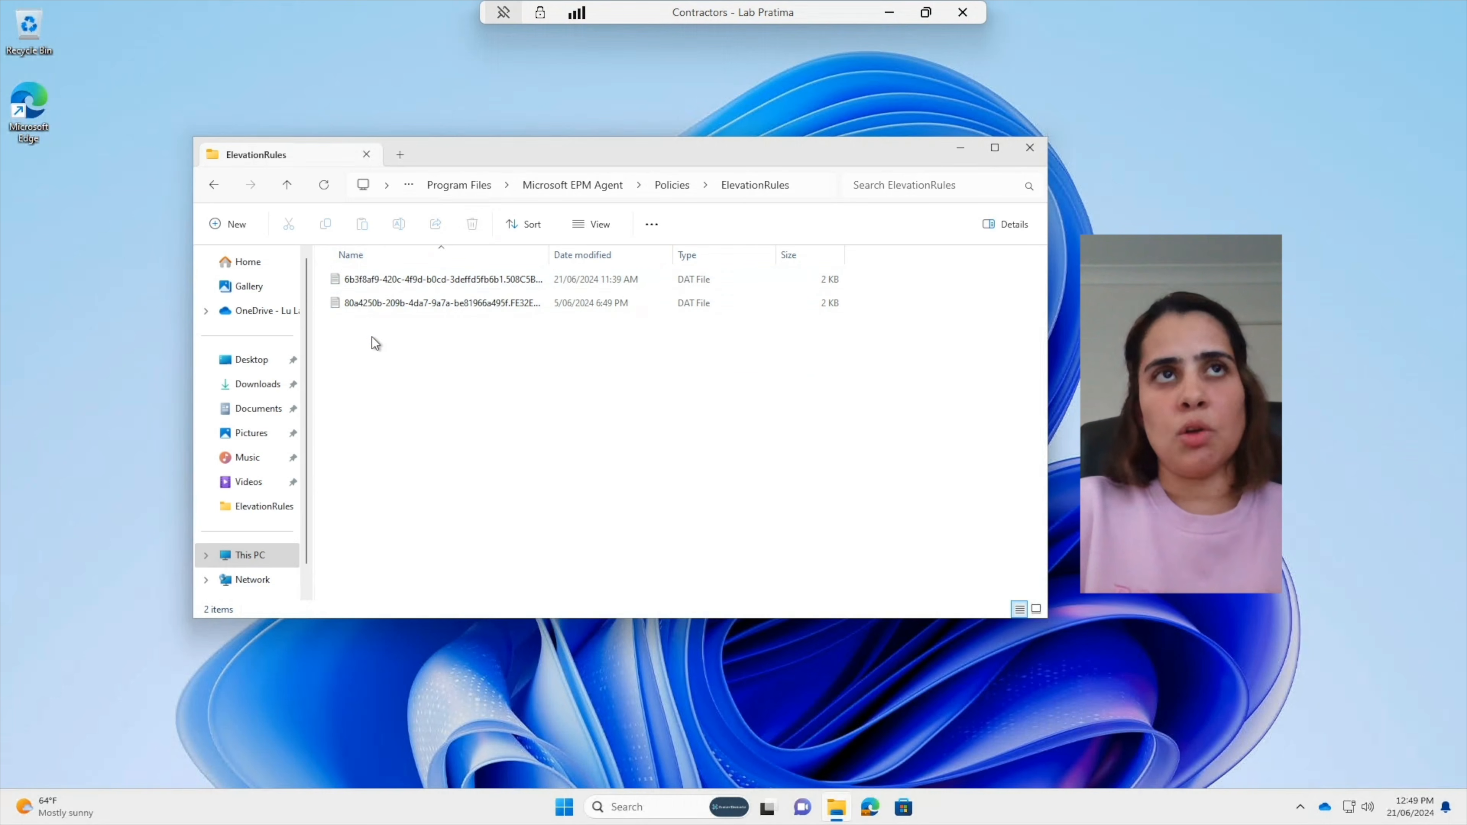
Step: Examine the product name in the second elevation rule DAT file in Notepad, and close the file
double_click(382, 306)
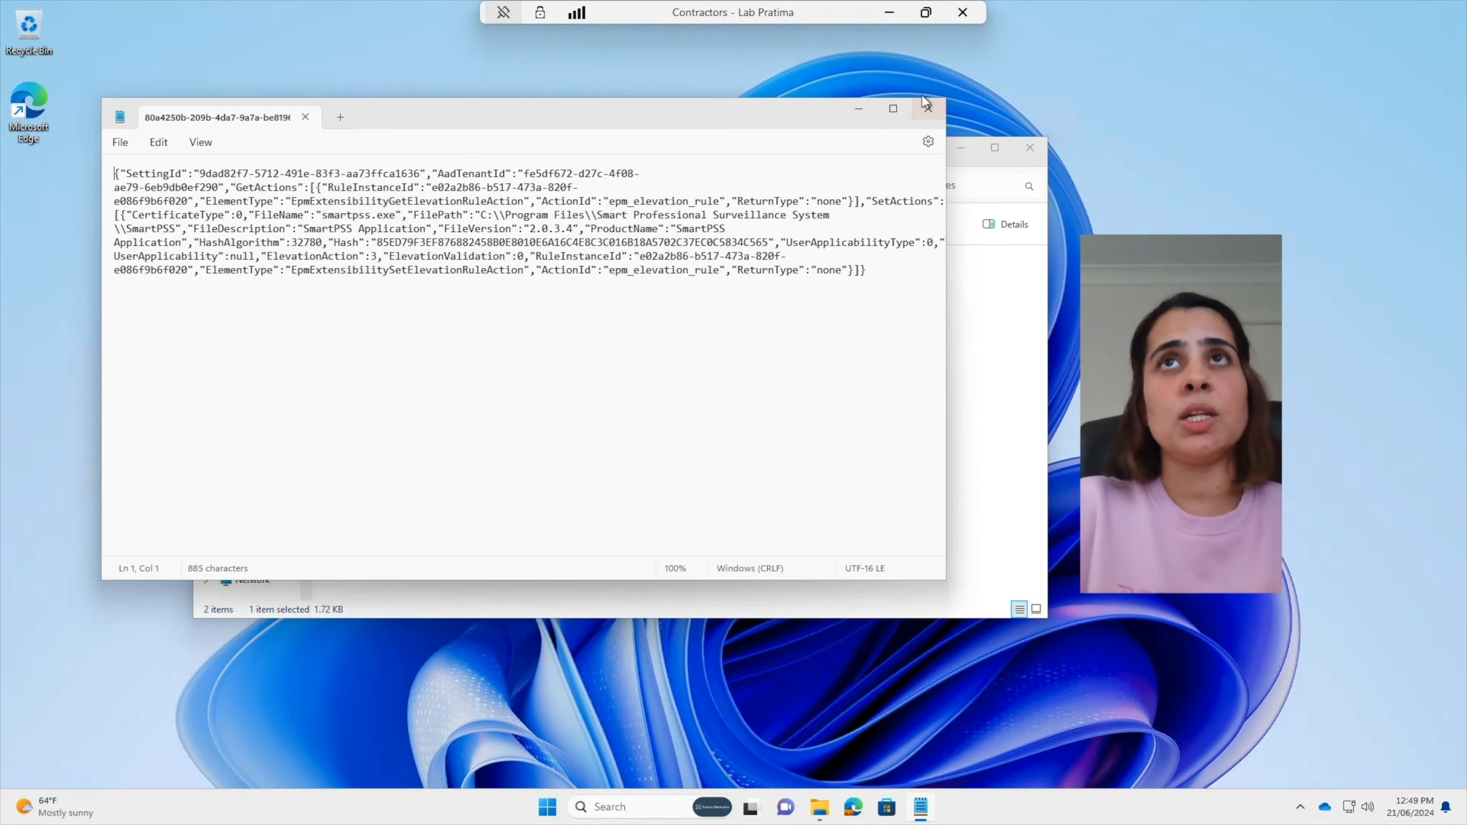
click(895, 109)
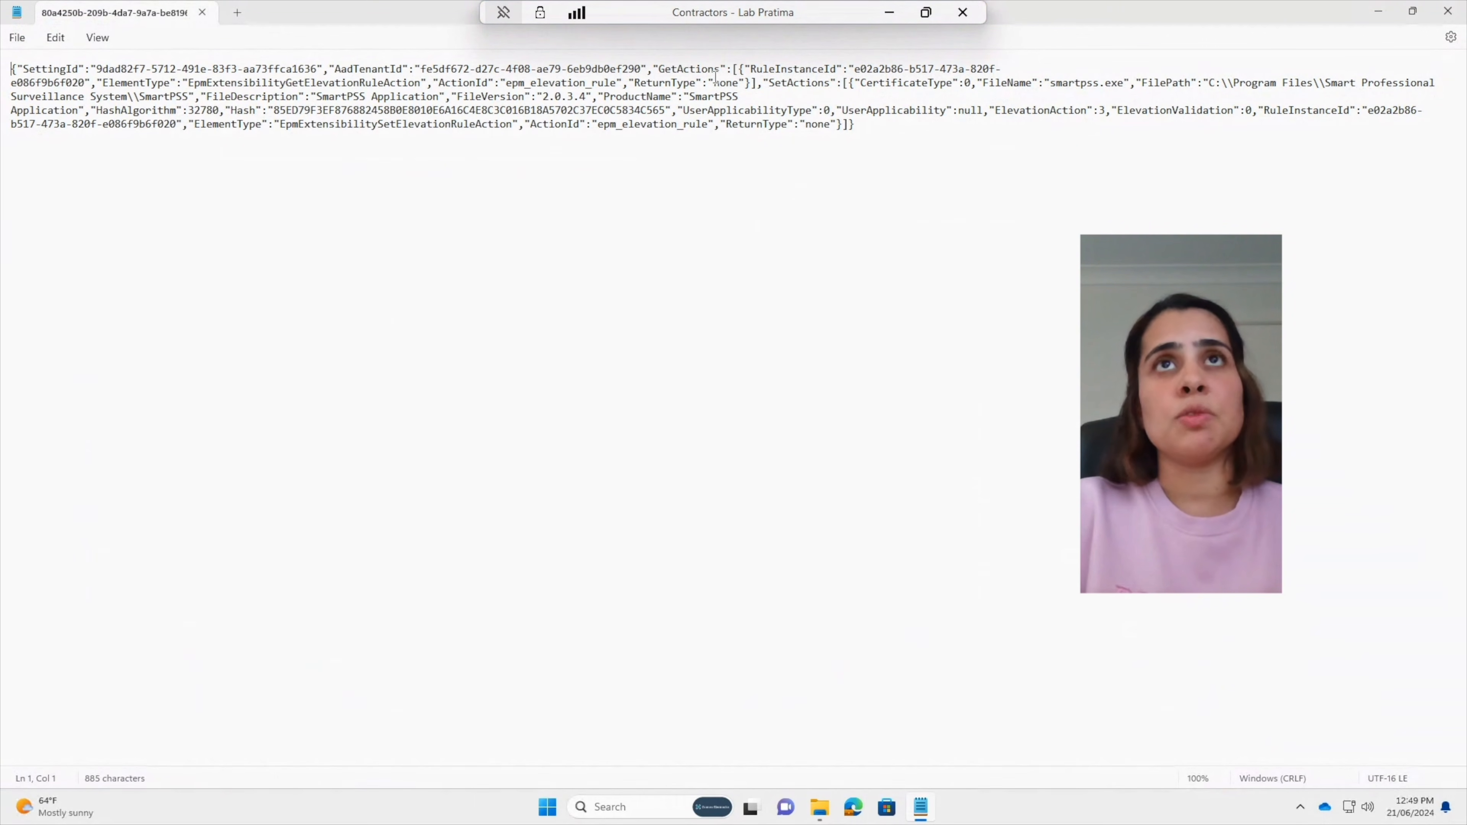
drag(690, 97, 739, 99)
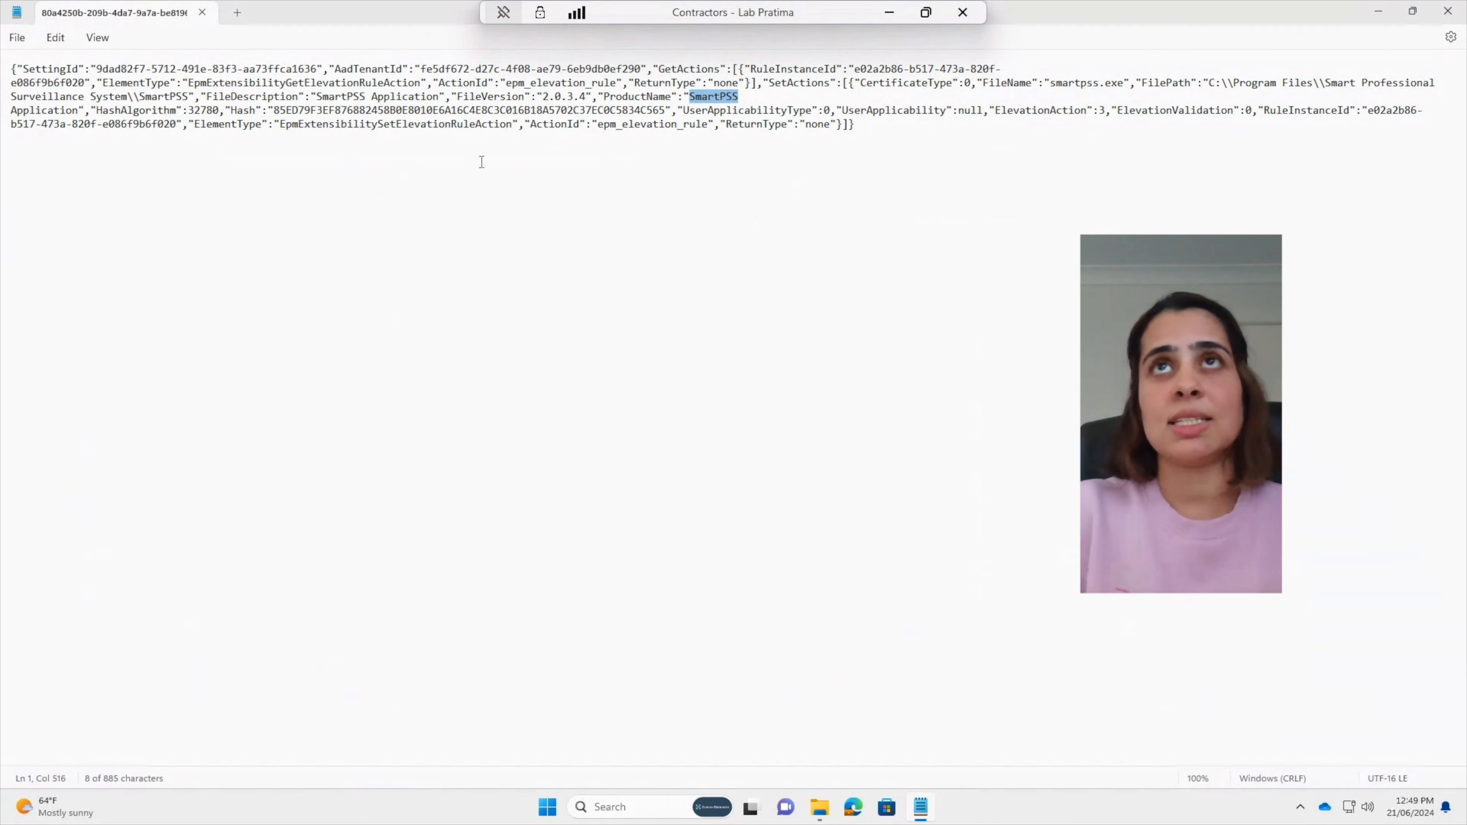
click(1447, 10)
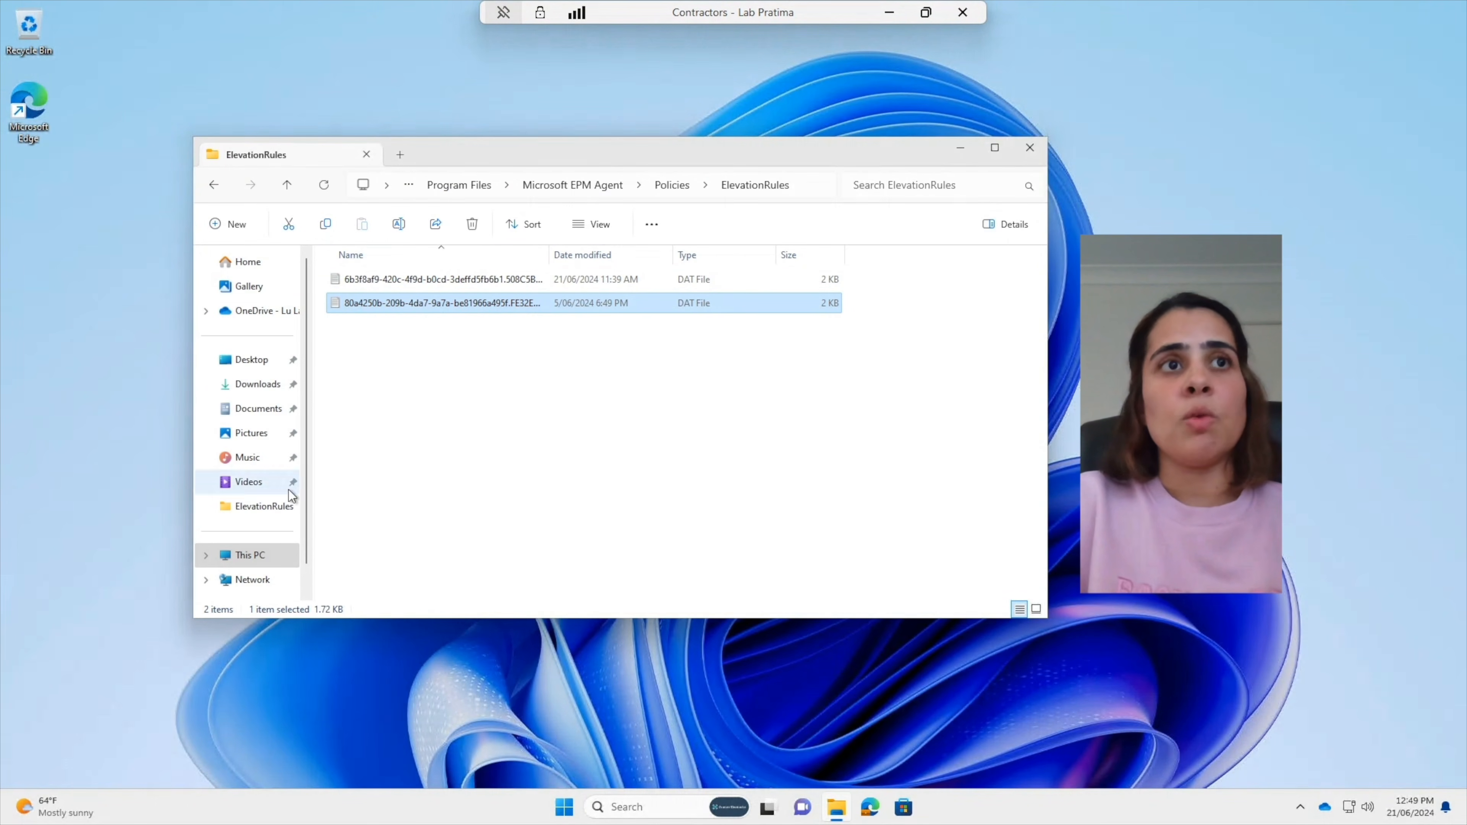
Step: Go from the ElevationRules folder to the Apps folder on the Windows (C:) drive
click(581, 190)
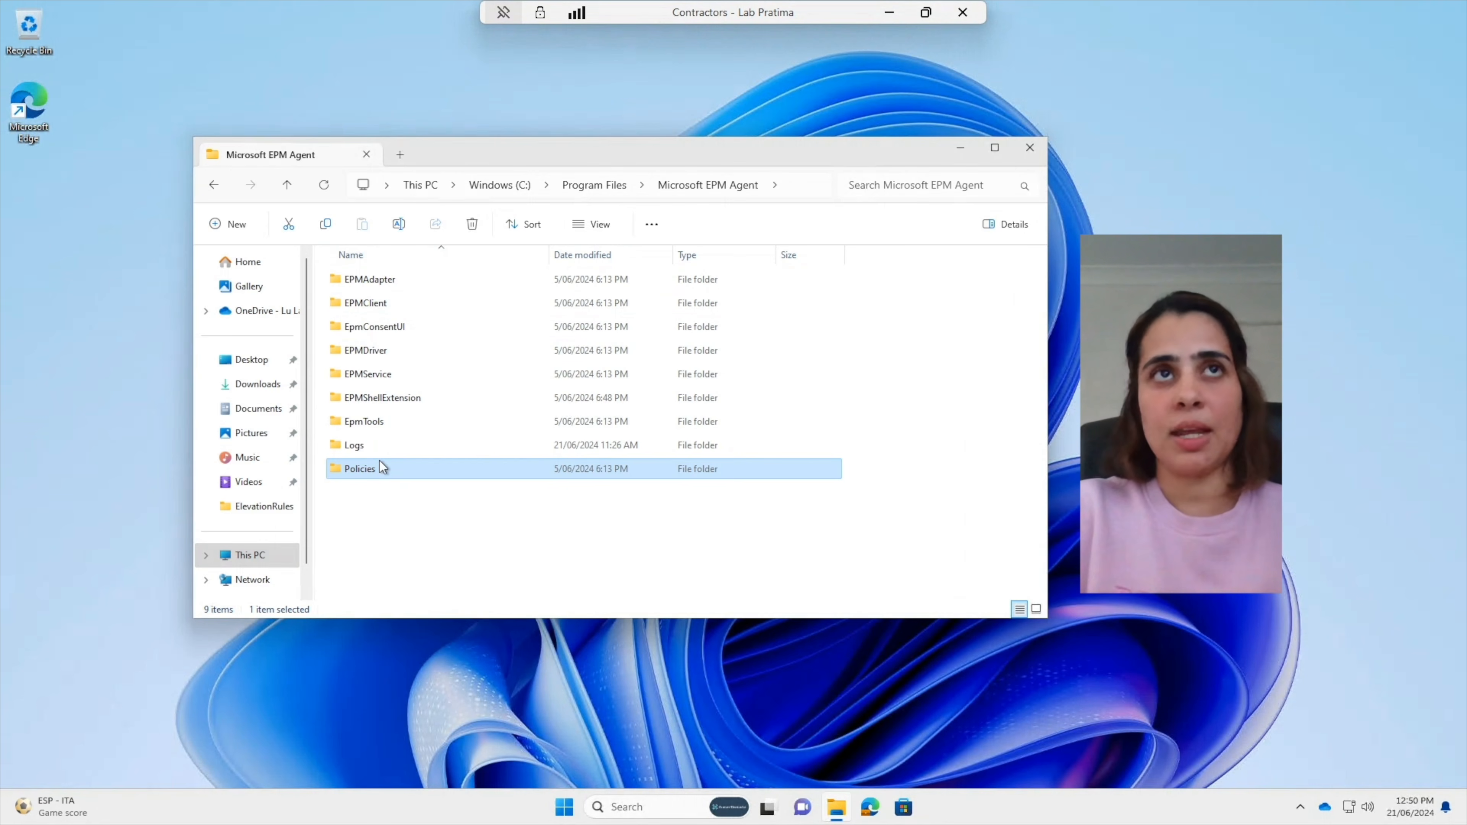
click(249, 555)
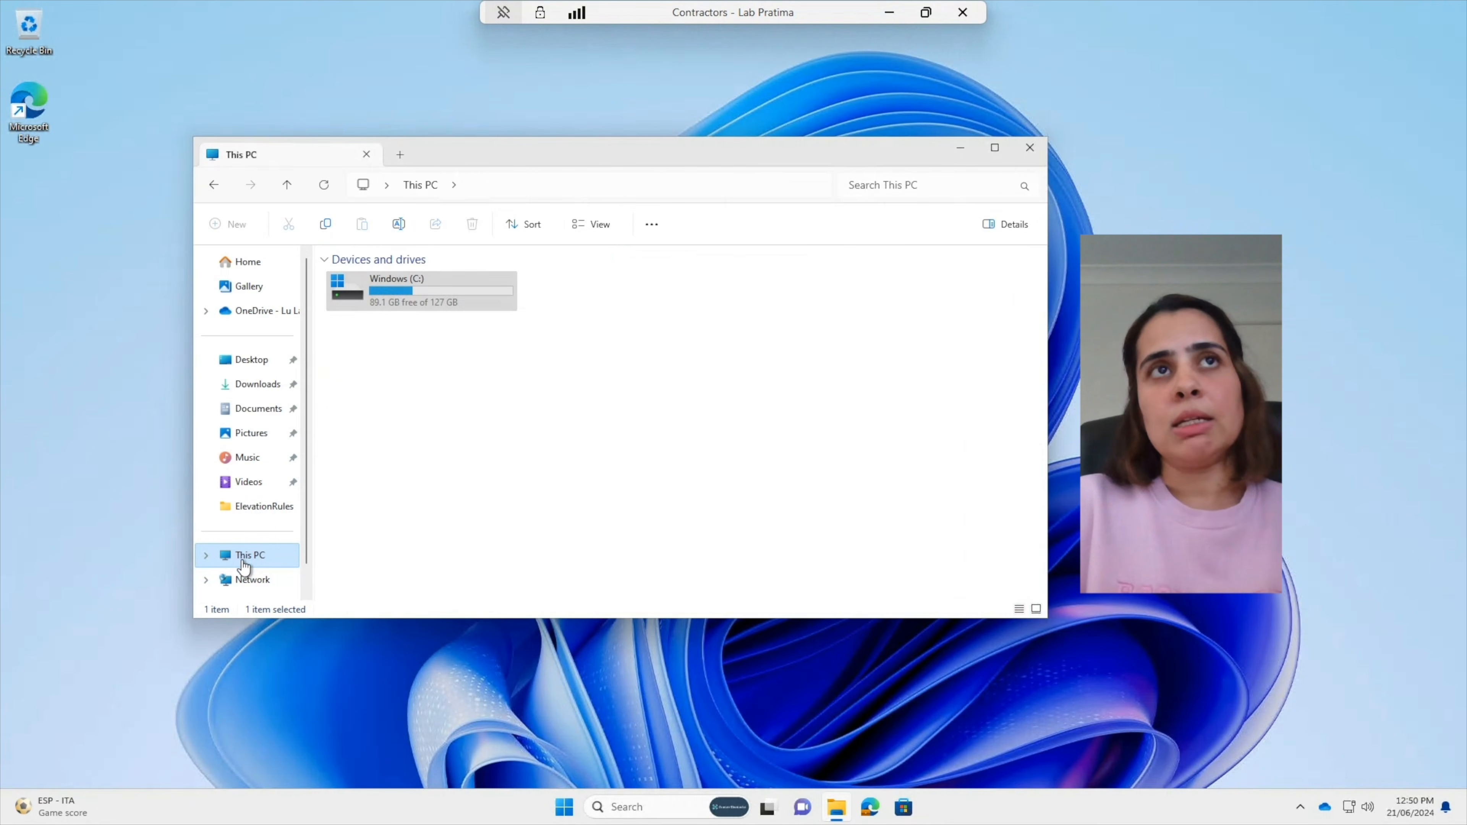
double_click(412, 287)
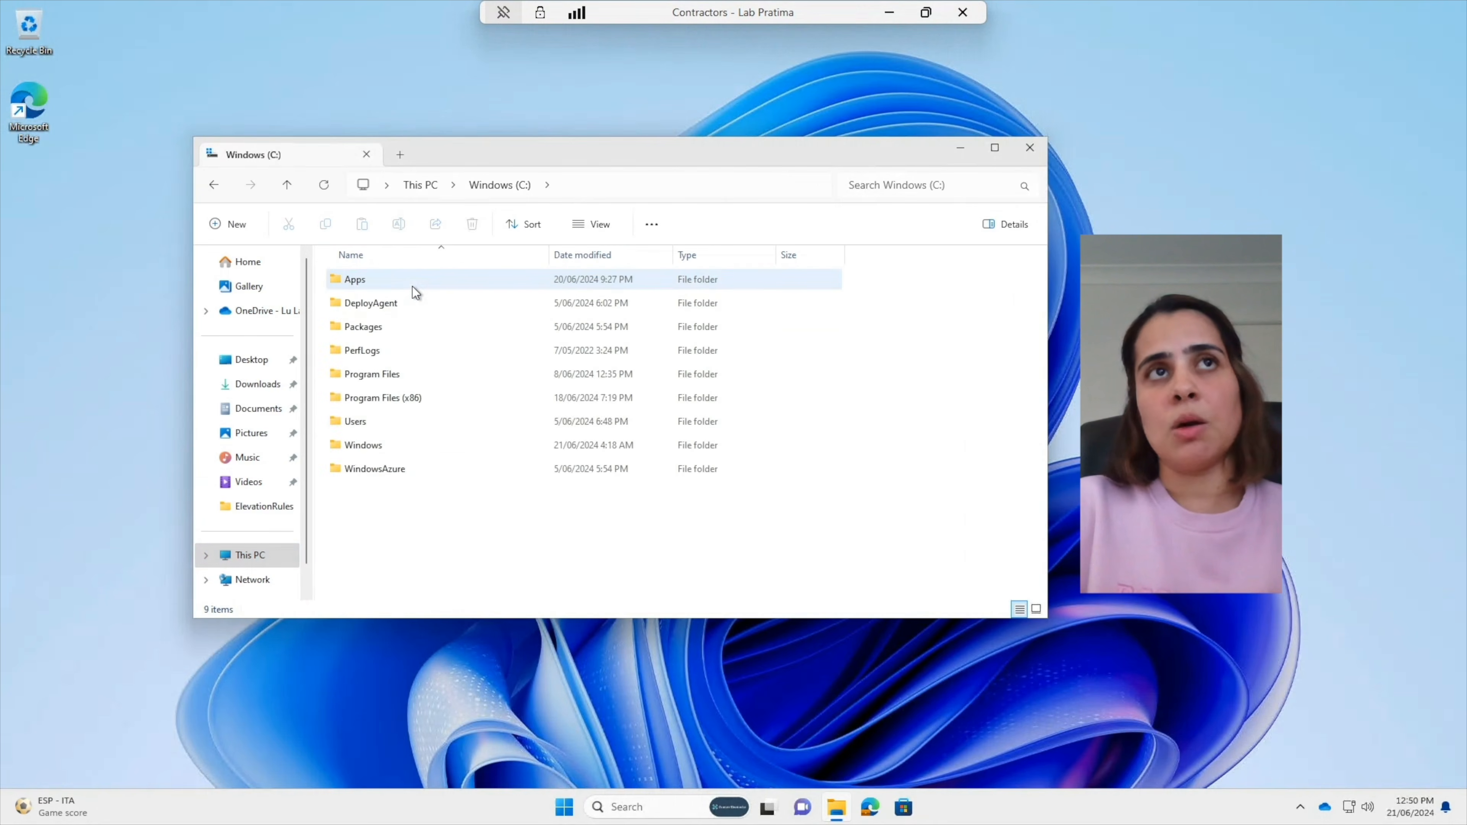
double_click(386, 287)
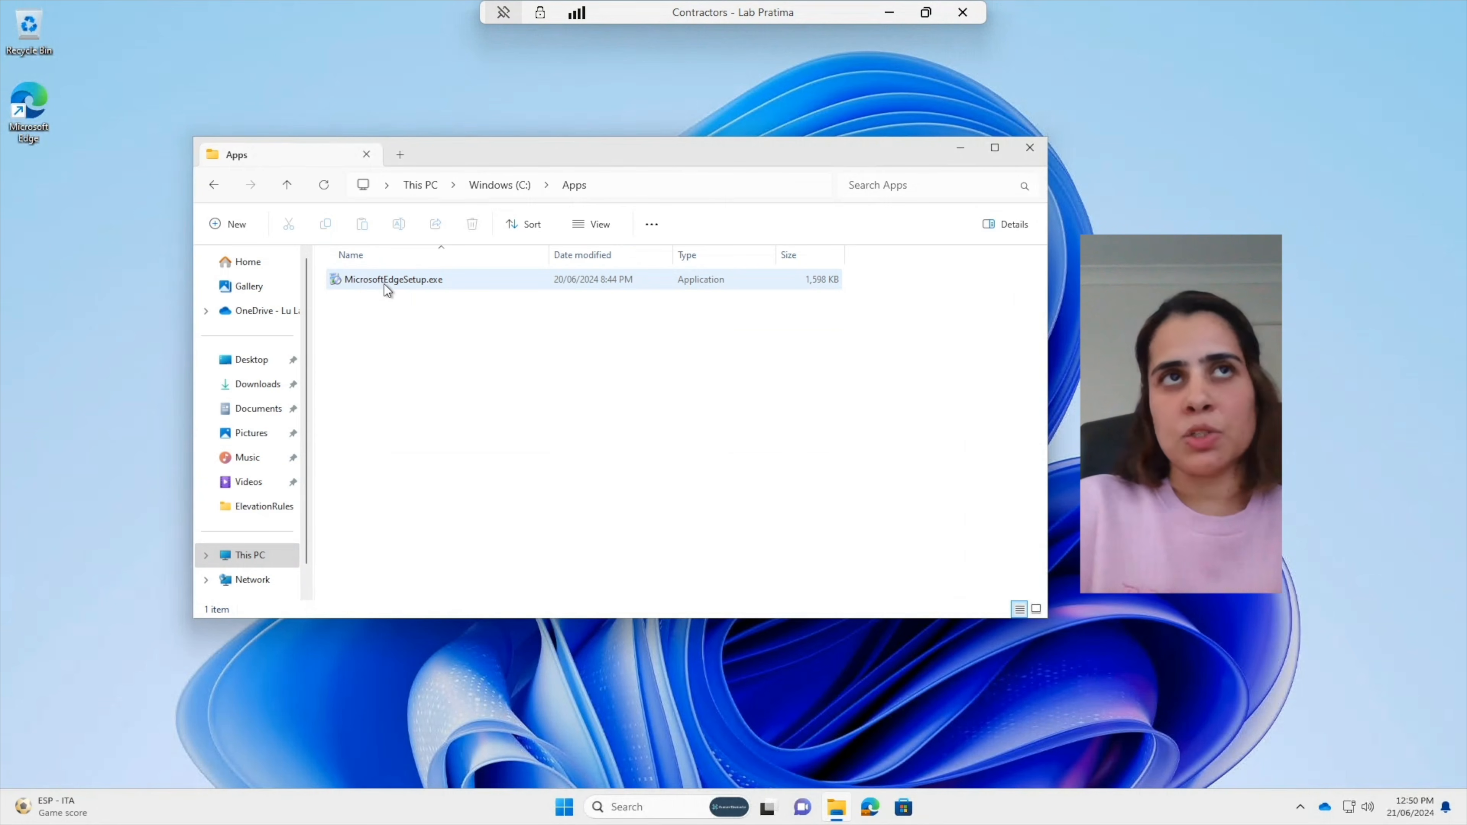
Step: Try to run MicrosoftEdgeSetup.exe with elevated access, and dismiss the Endpoint Privilege Management dialog
right_click(384, 284)
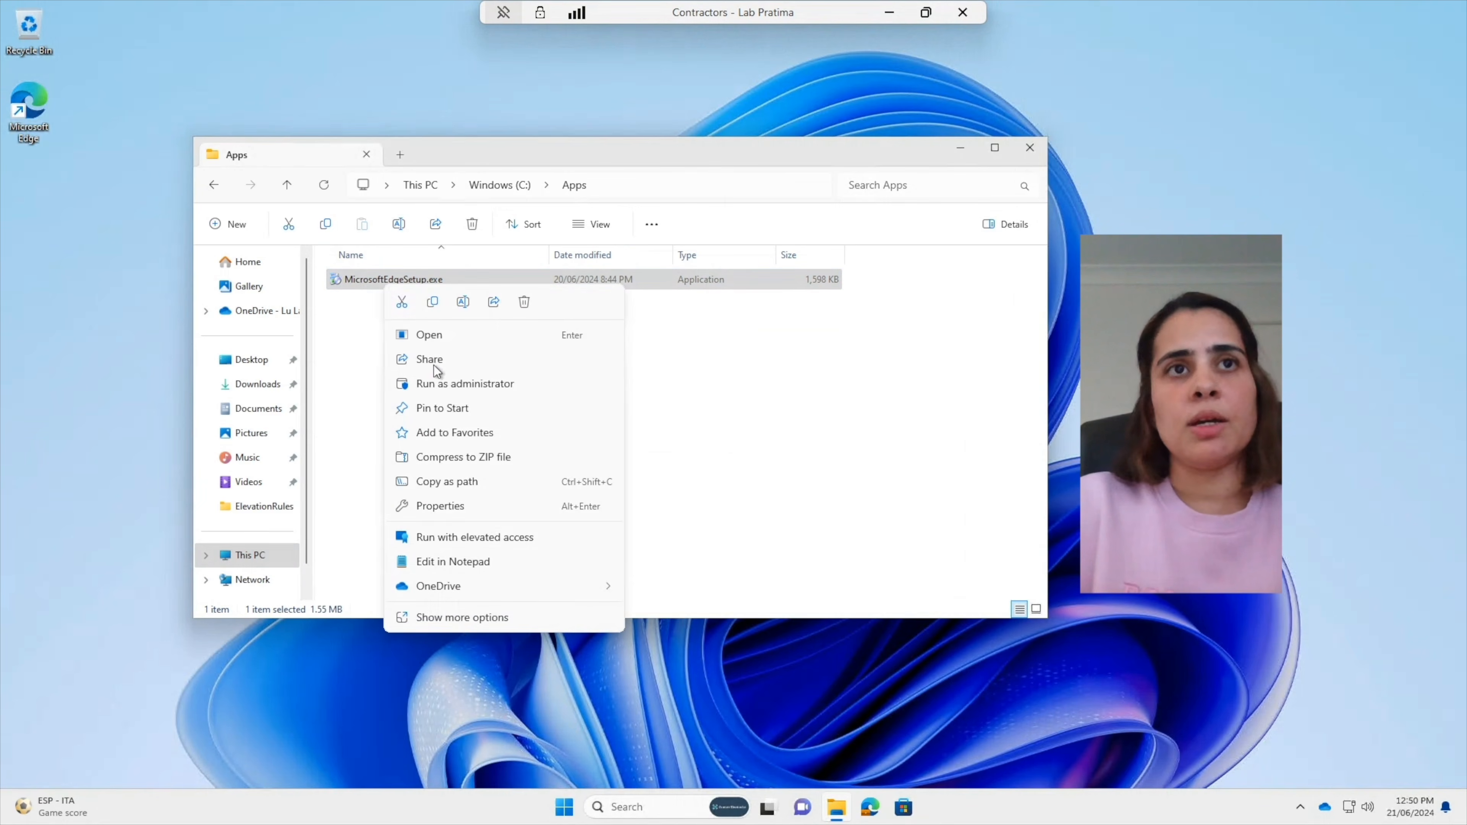
click(458, 618)
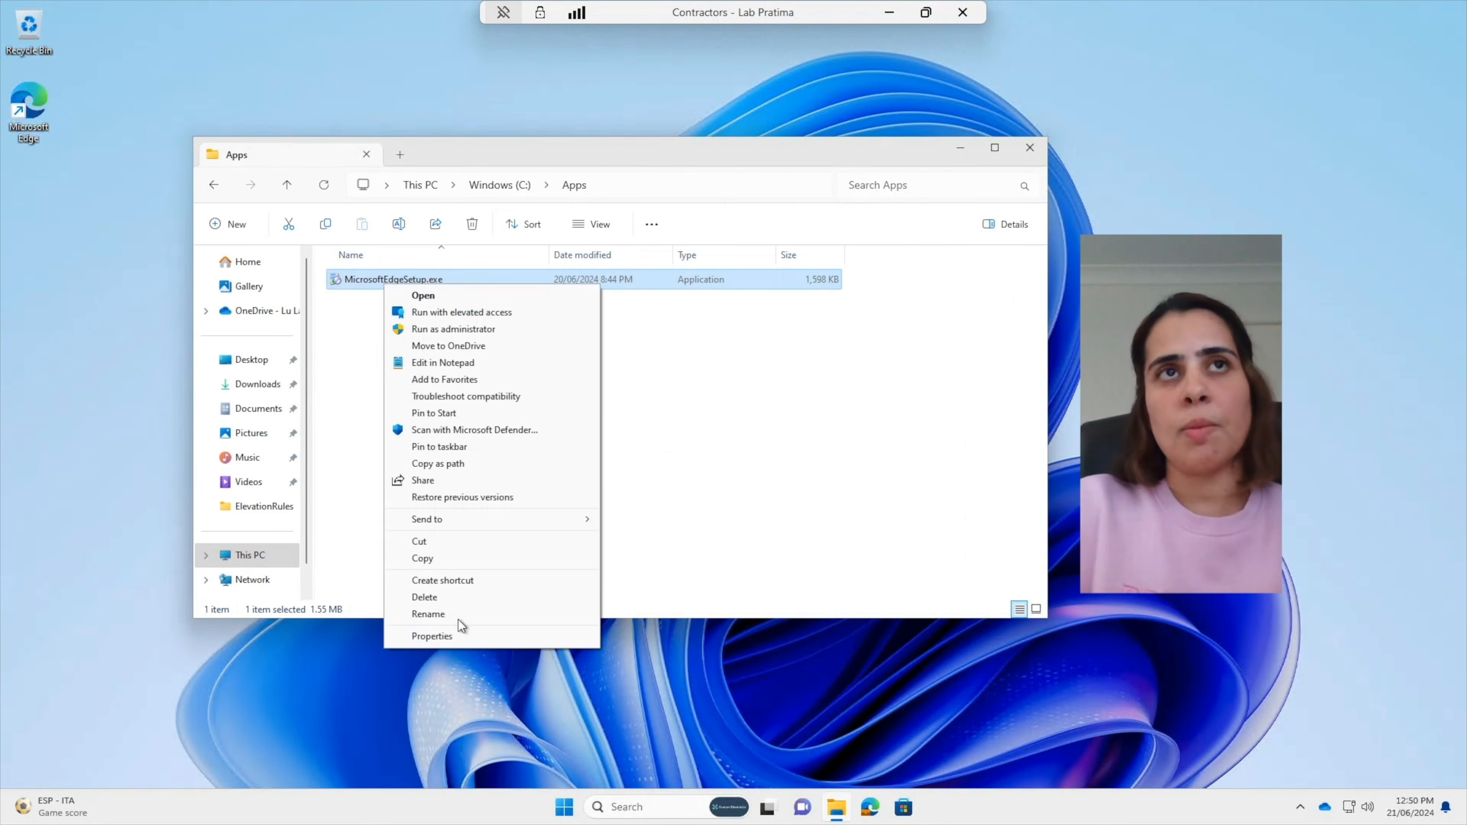
click(441, 313)
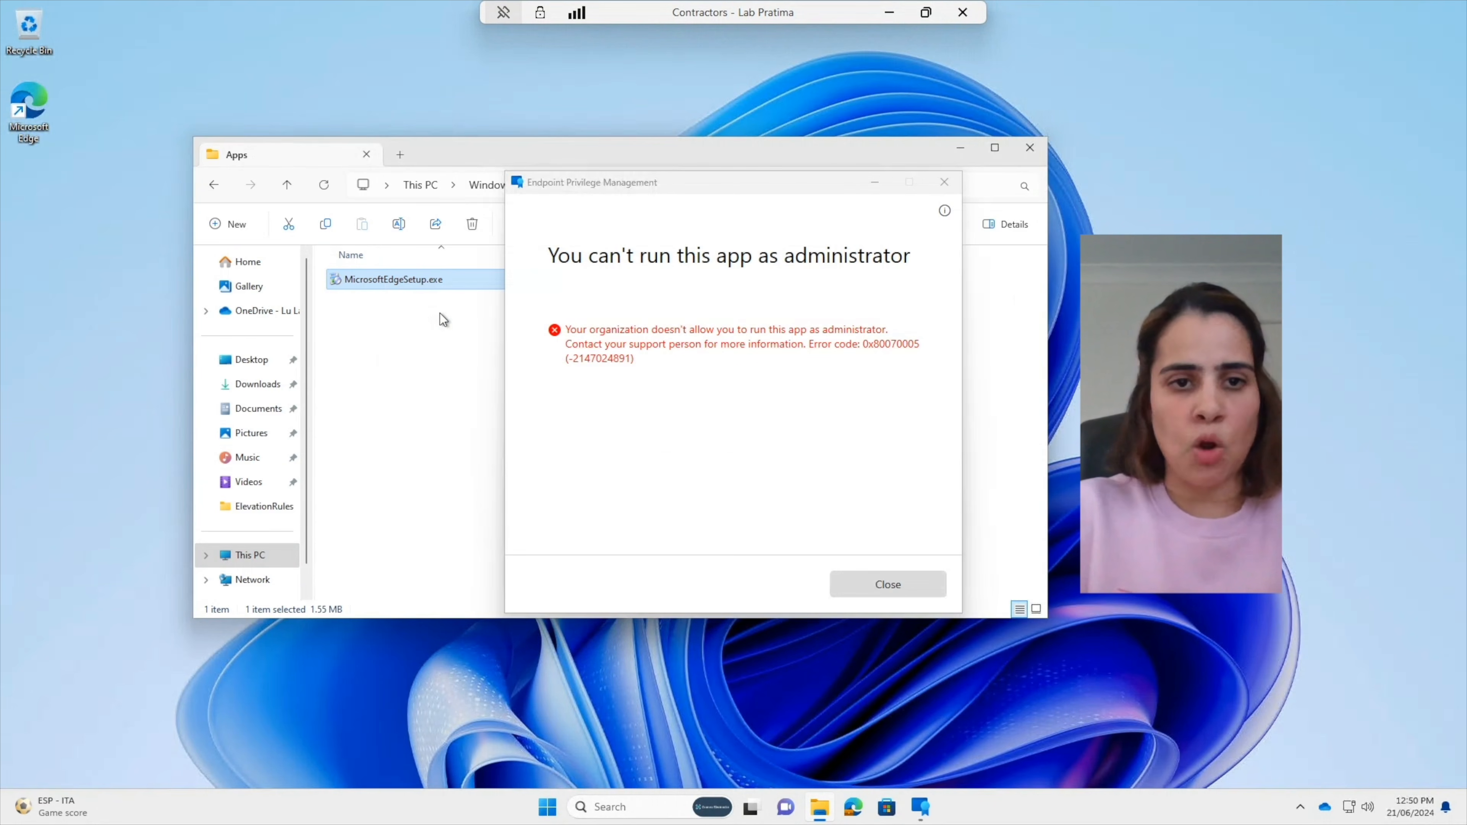
click(946, 185)
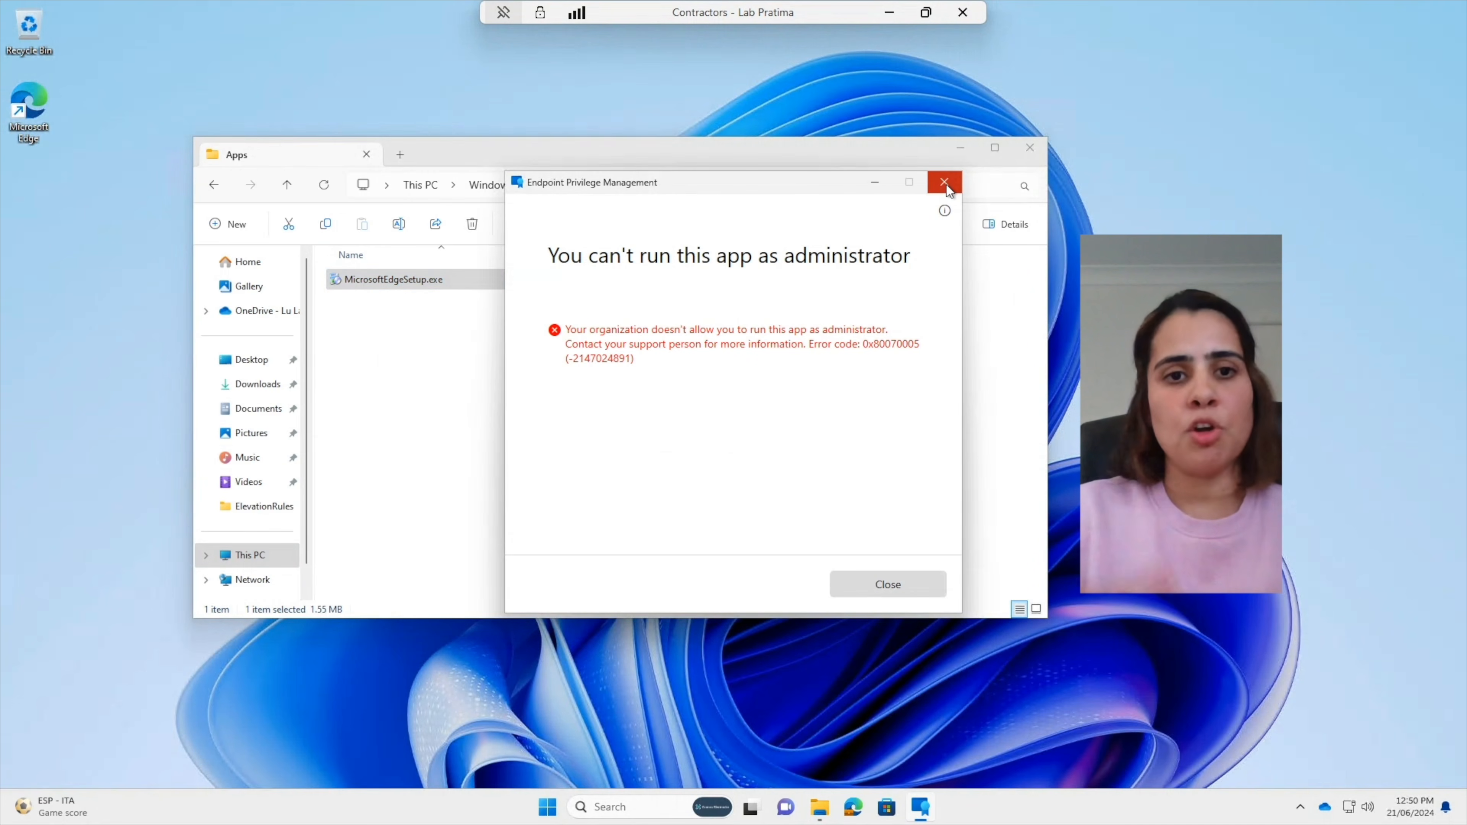
click(947, 184)
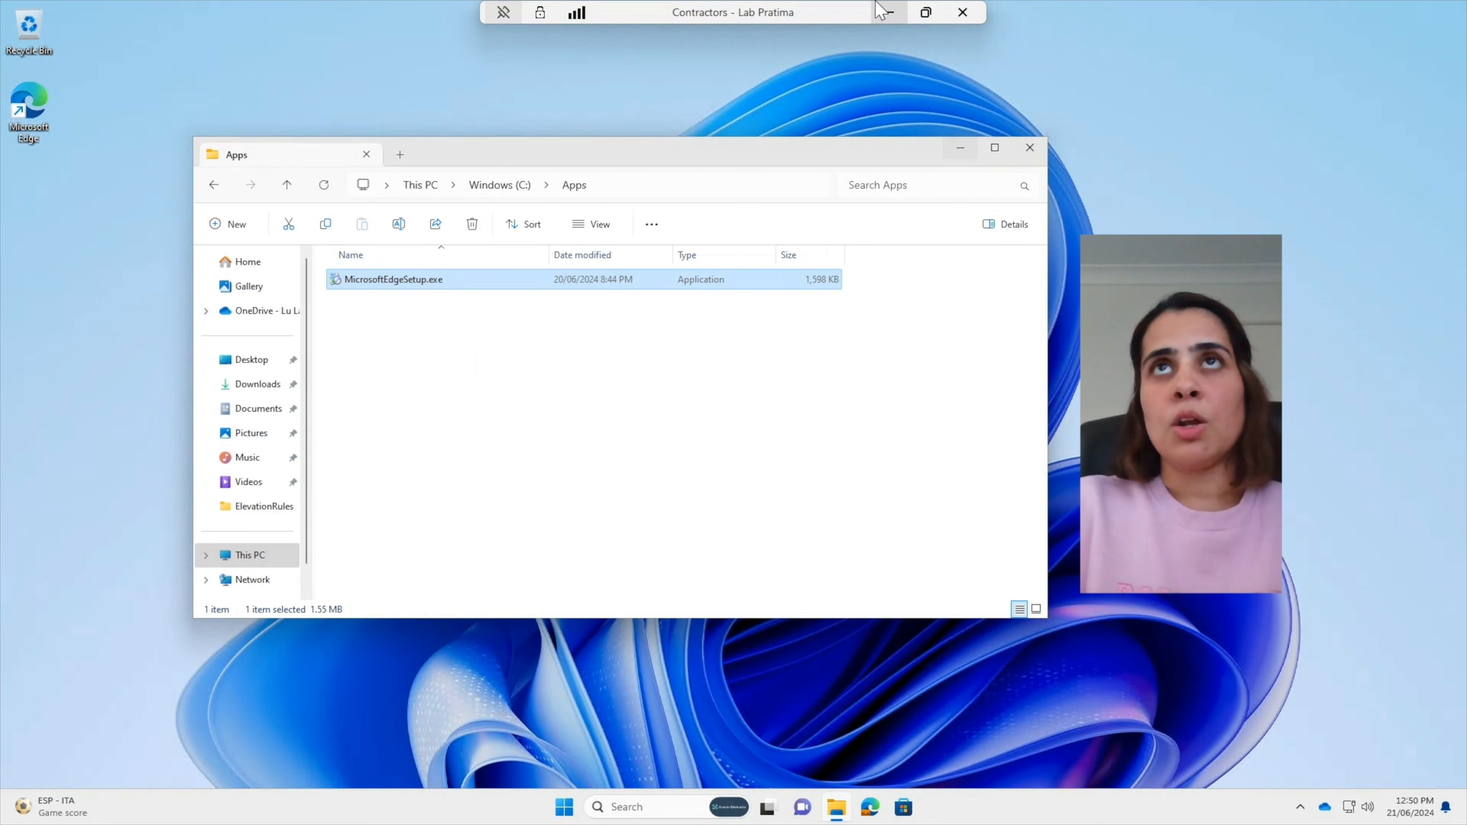
Step: Leave the Contractors remote desktop and show the Endpoint Privilege Management click-through demo in a maximized Edge window
click(884, 12)
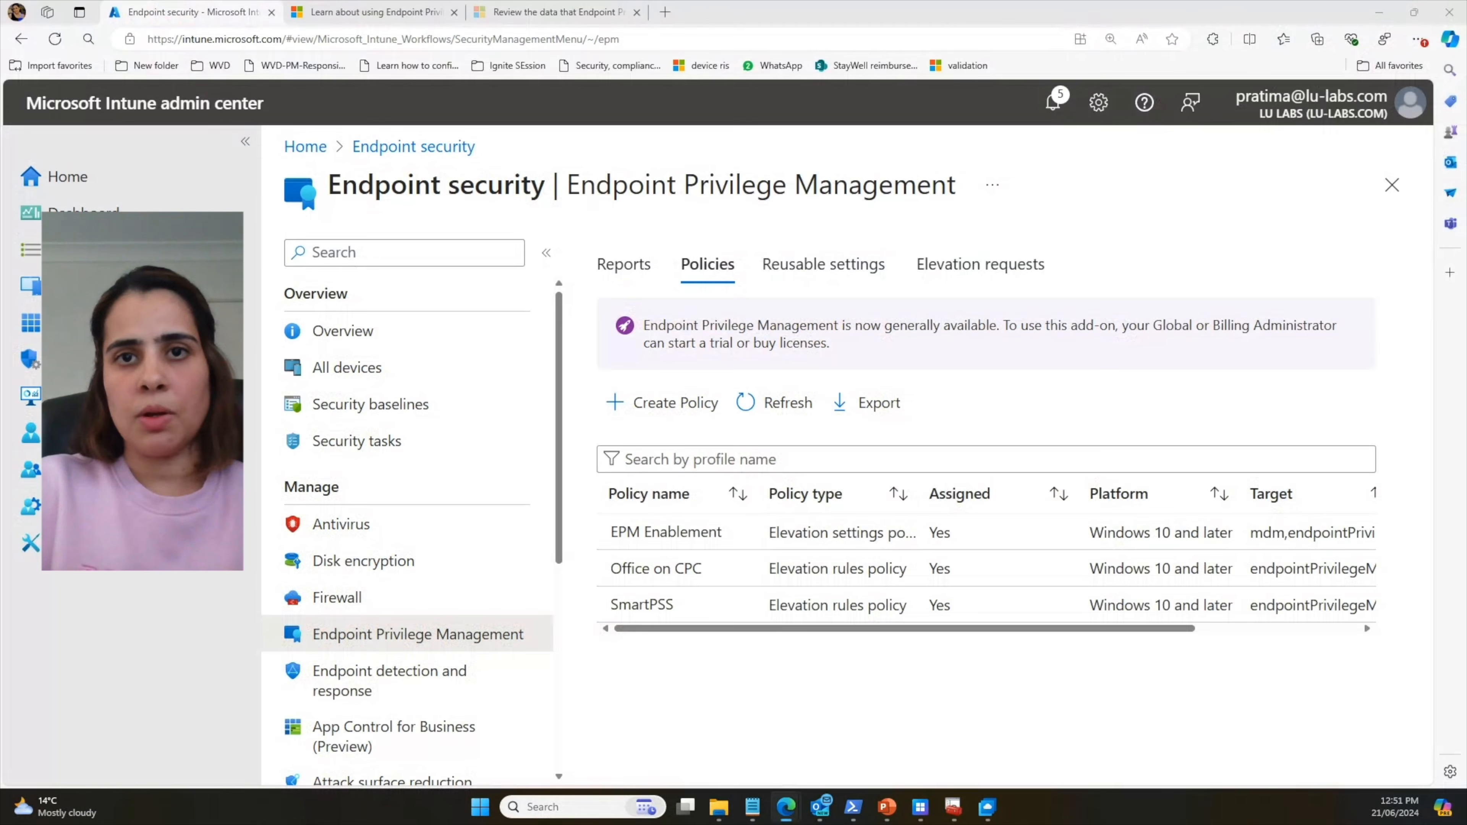
drag(1218, 786, 866, 111)
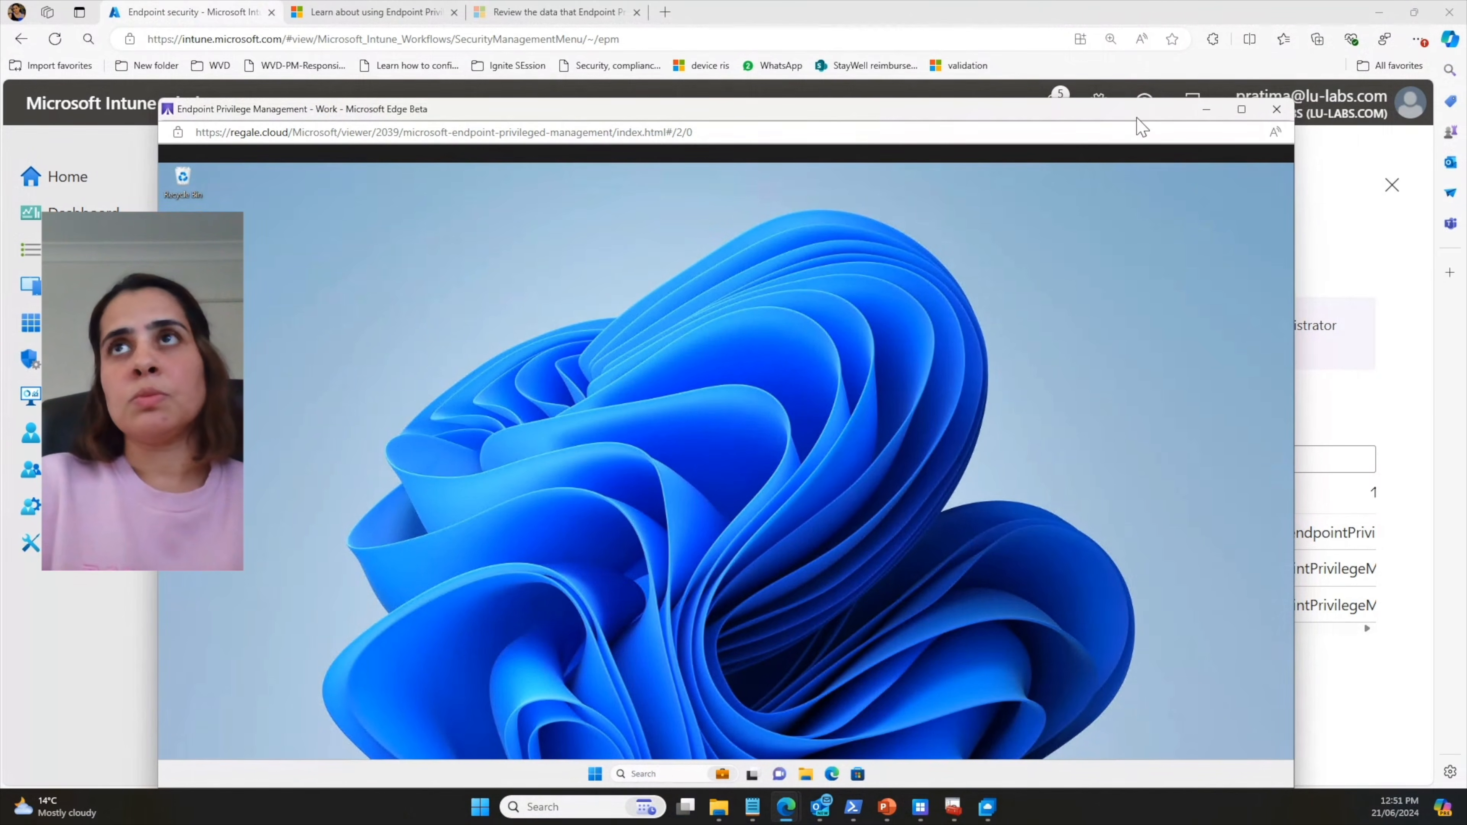
click(1241, 110)
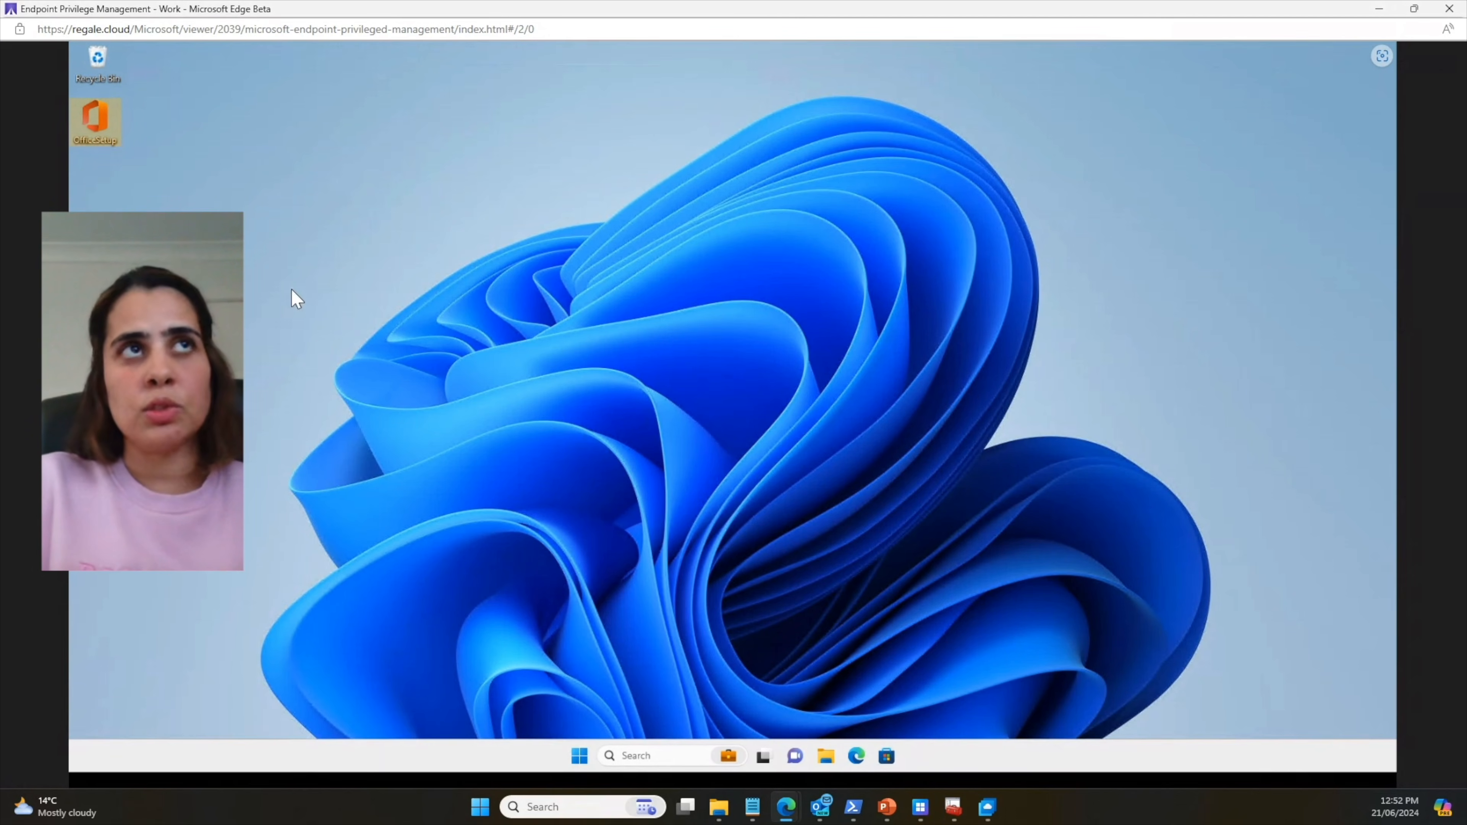
Step: Run OfficeSetup with elevated access, giving the business justification "Reimaged device need to reinstall office"
right_click(95, 131)
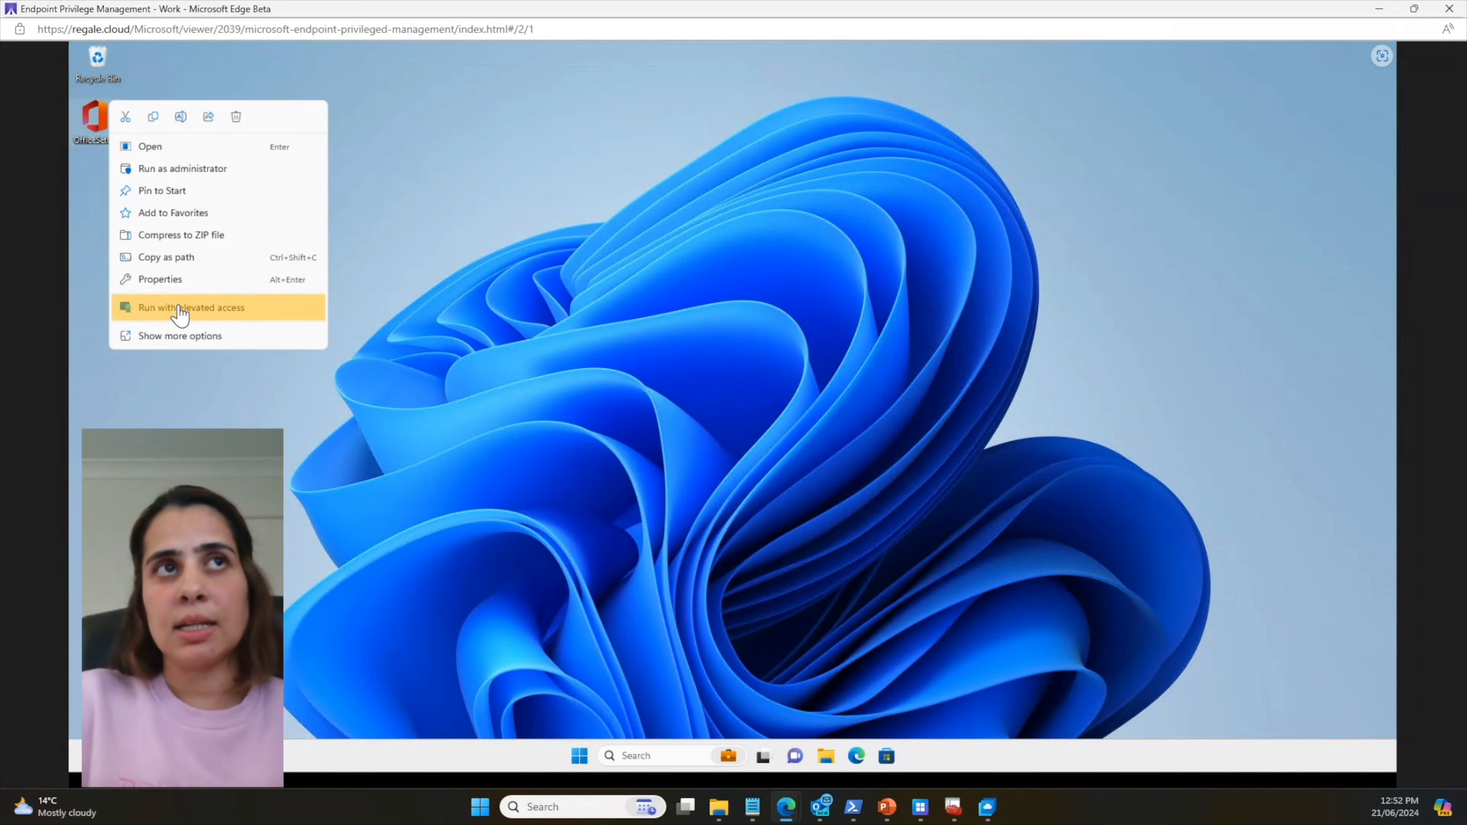
click(180, 308)
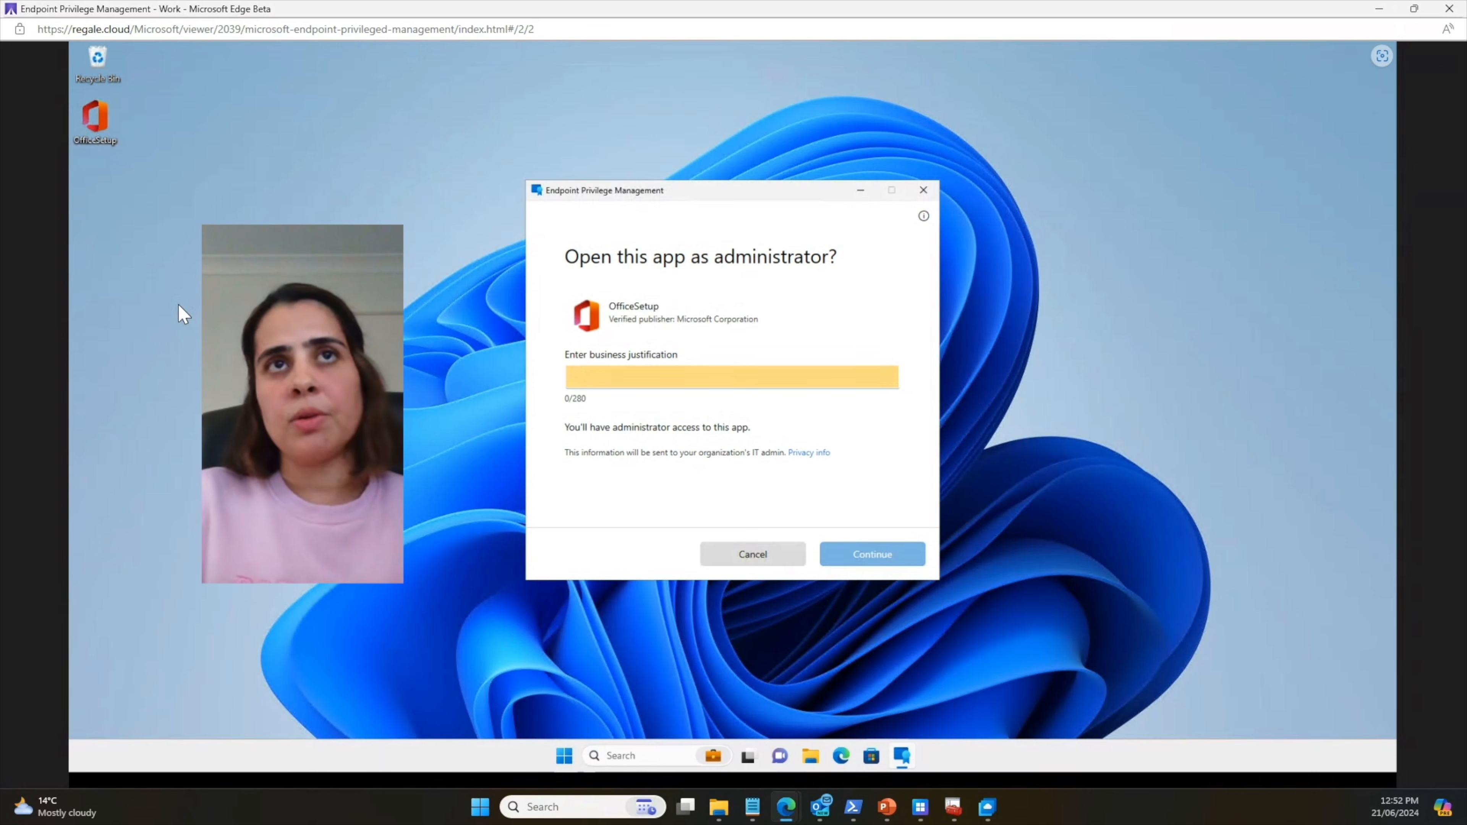
click(630, 383)
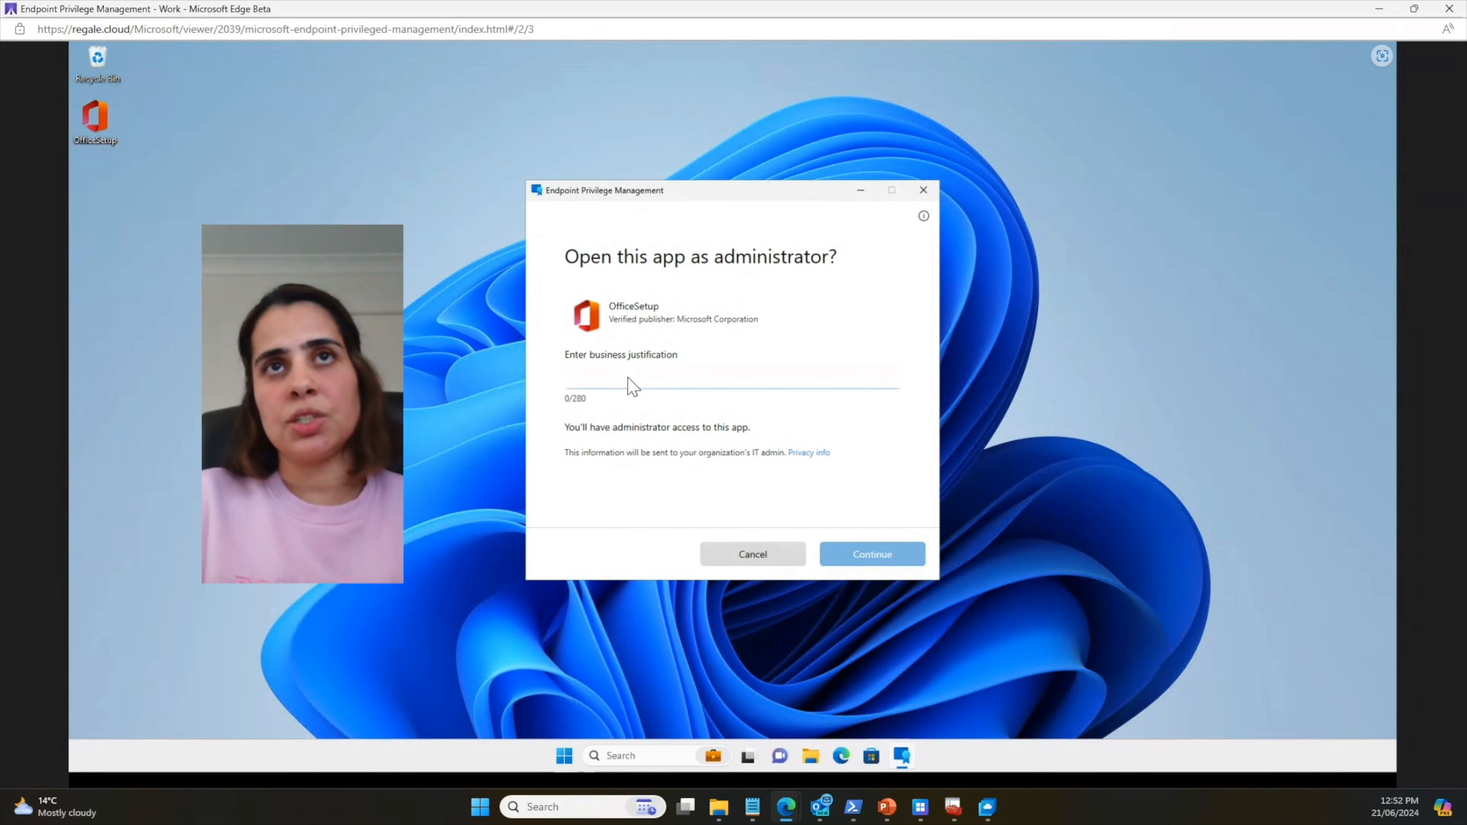
text(Reimaged device need t)
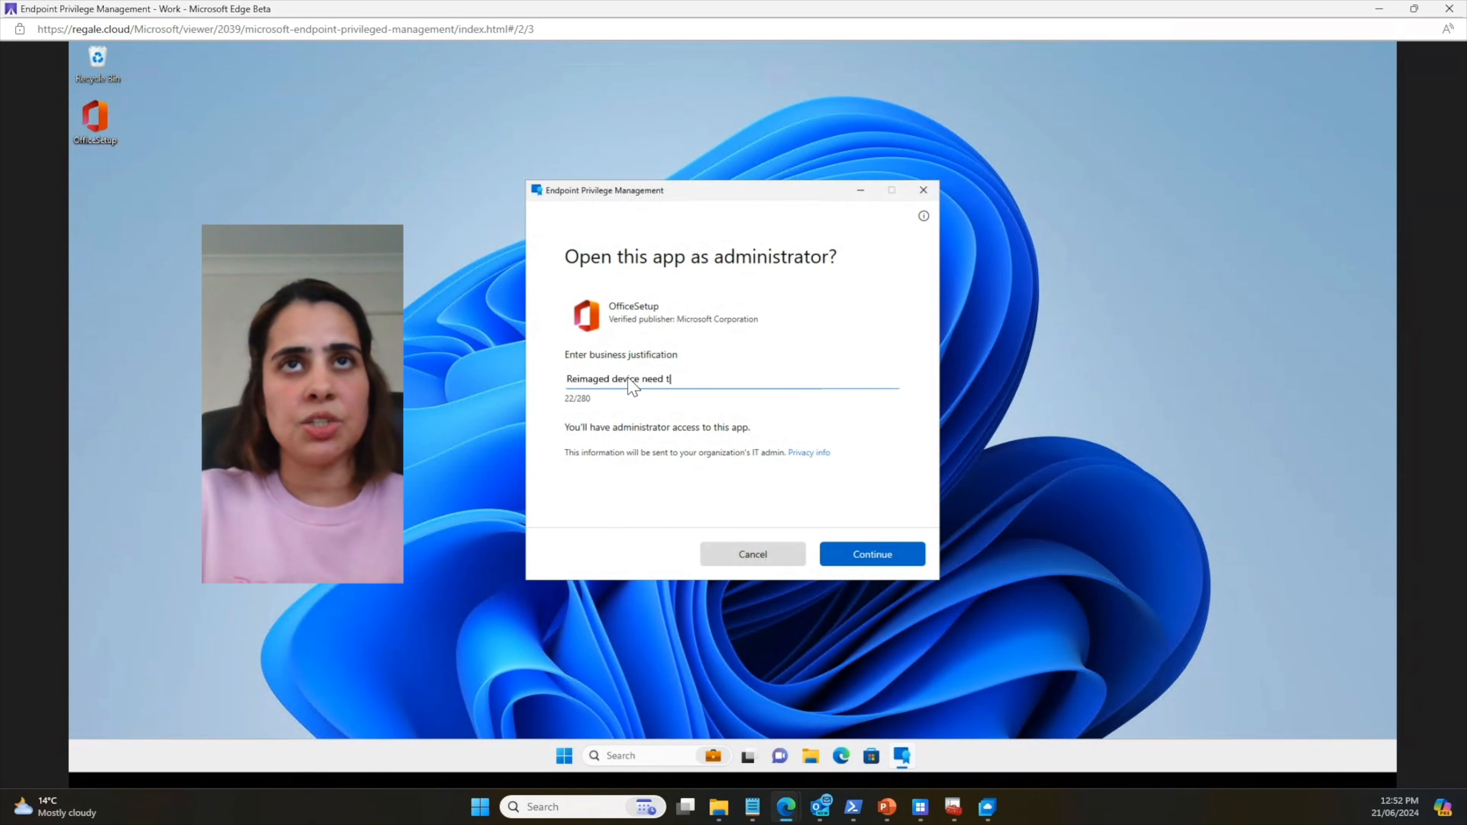
text(o reinstall office)
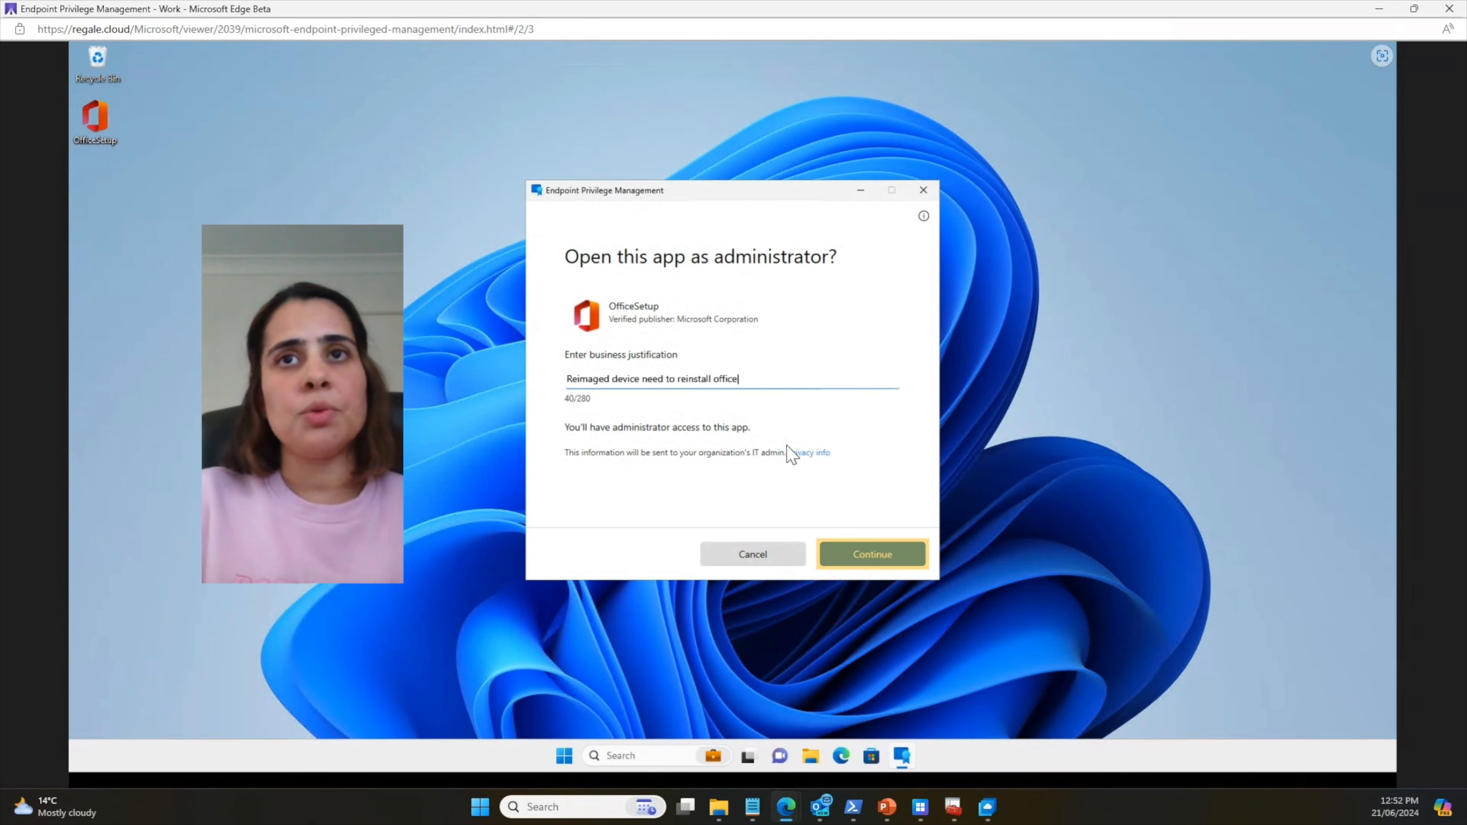
click(872, 554)
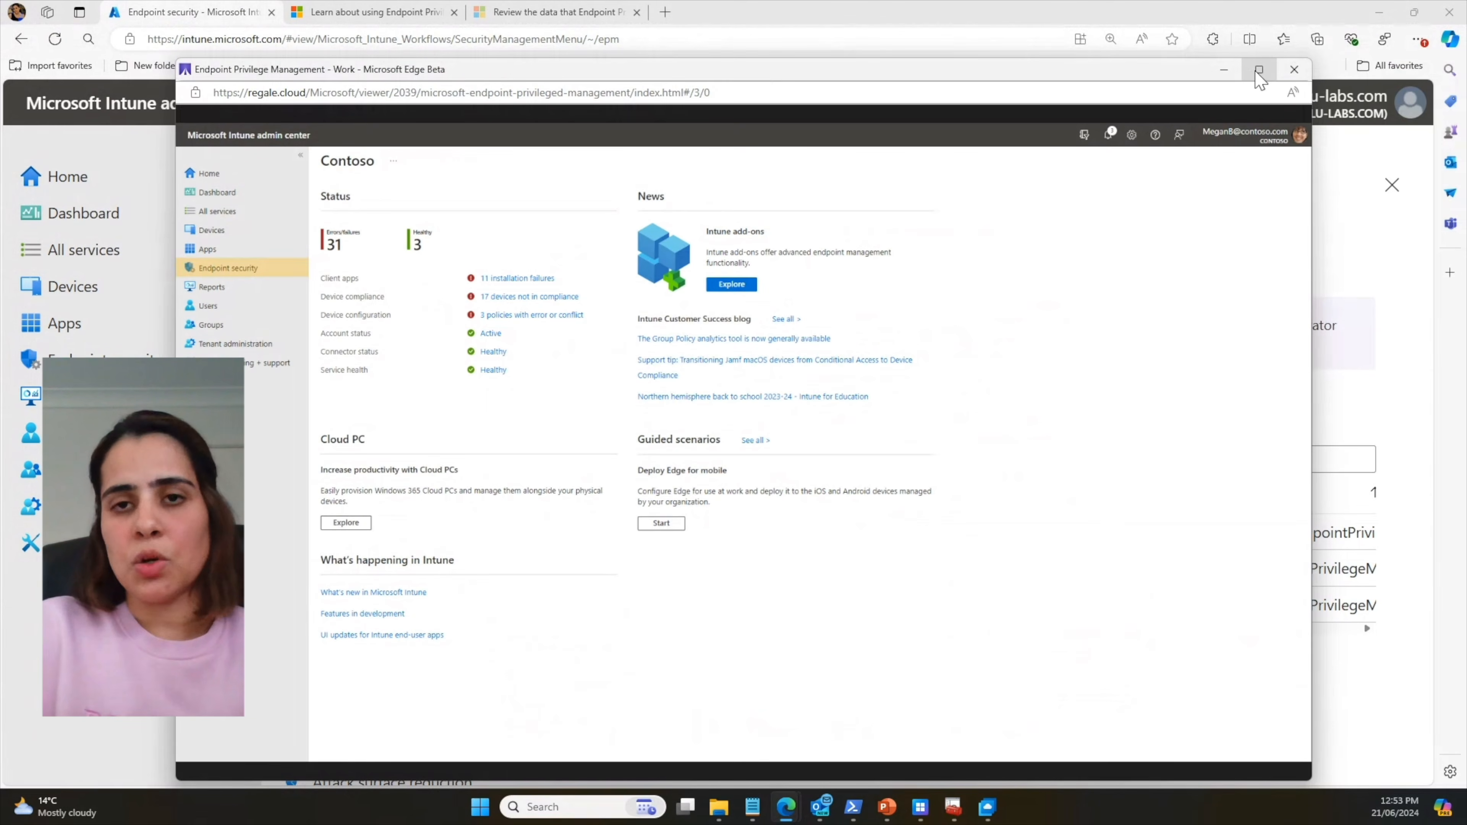
Step: In the maximized Intune demo, review the Endpoint Privilege Management elevation report under Endpoint security, and return to the reports
click(1259, 69)
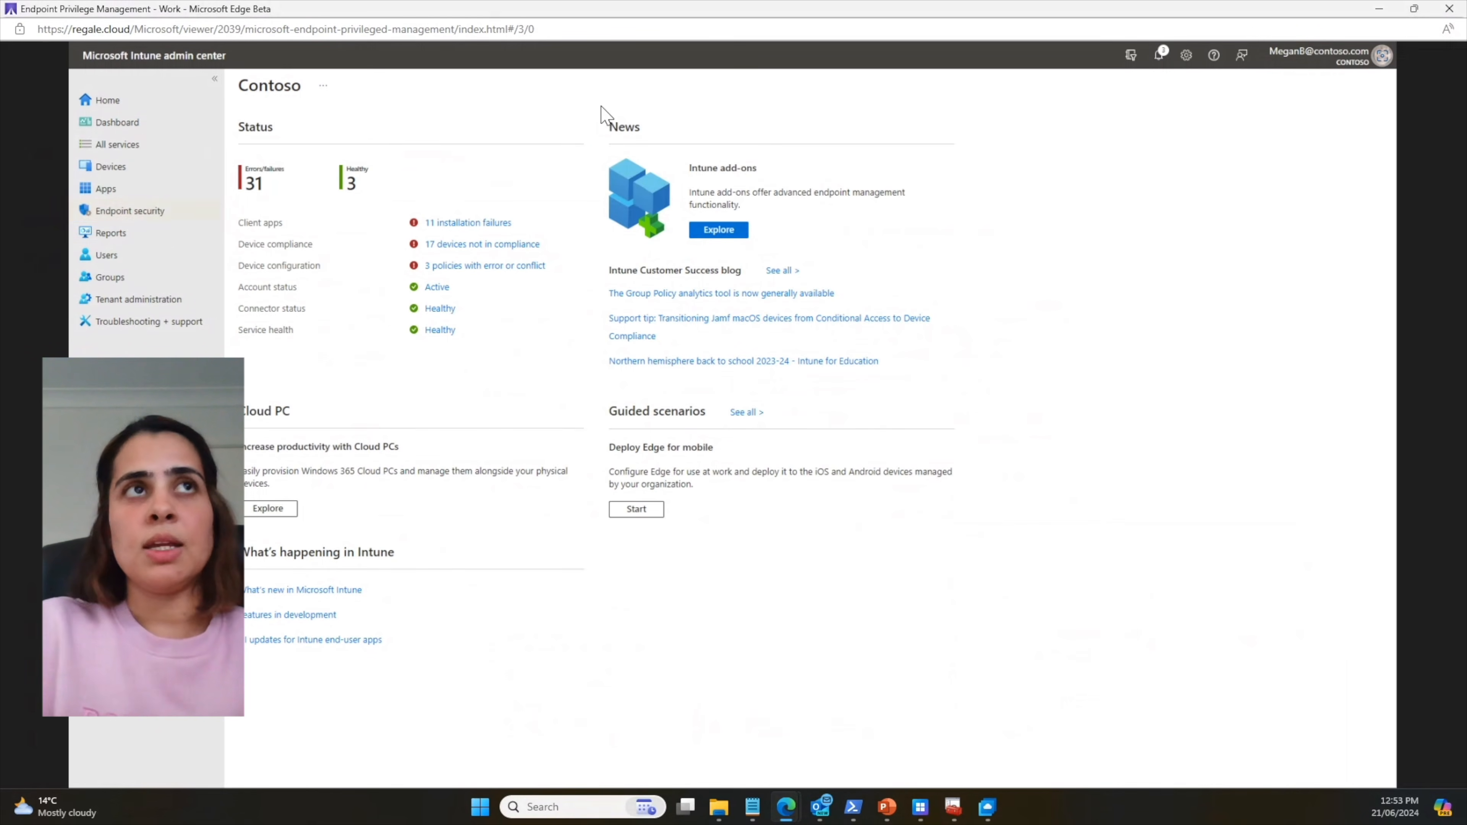
click(142, 219)
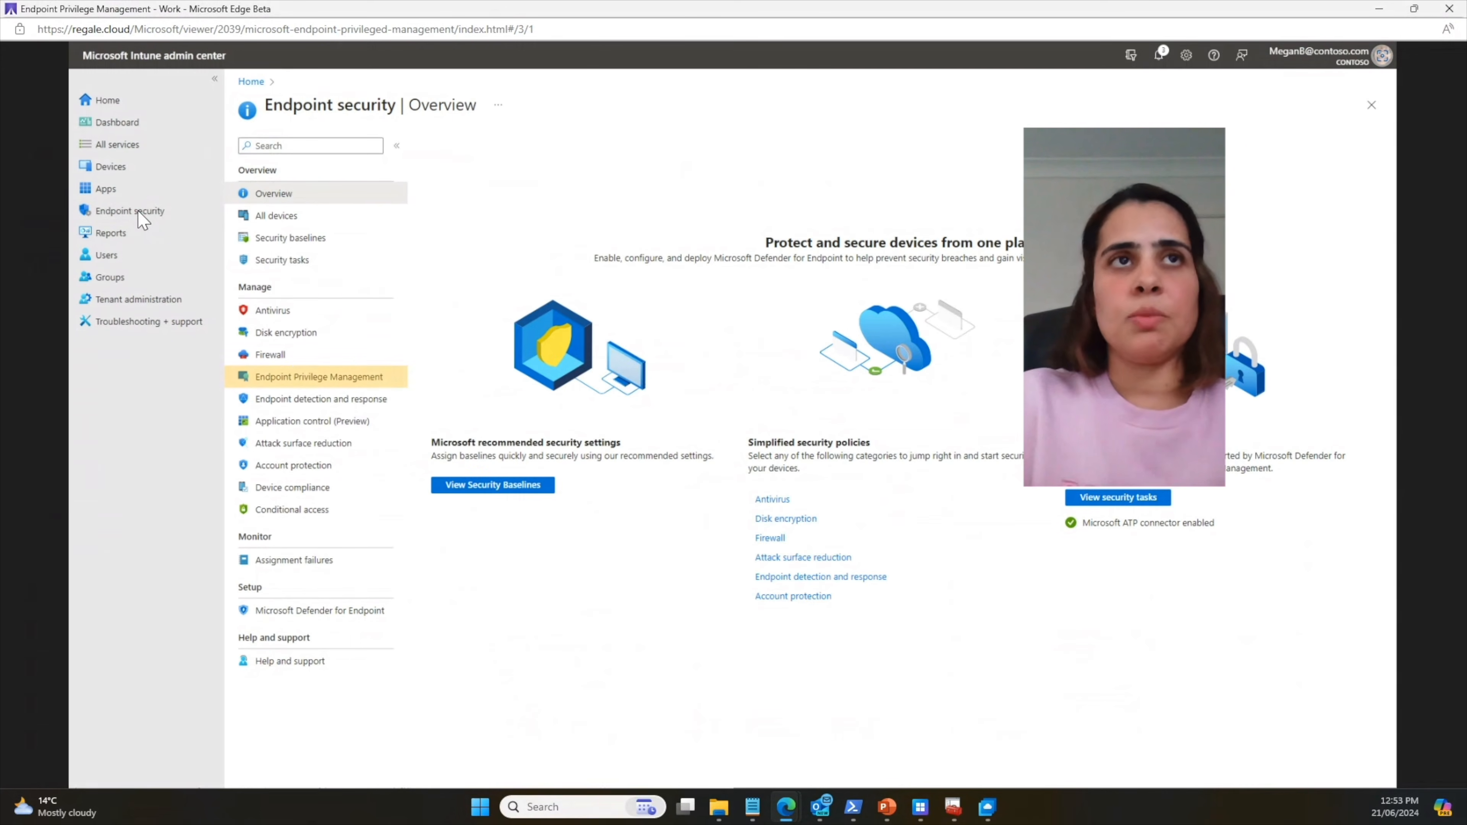
click(341, 379)
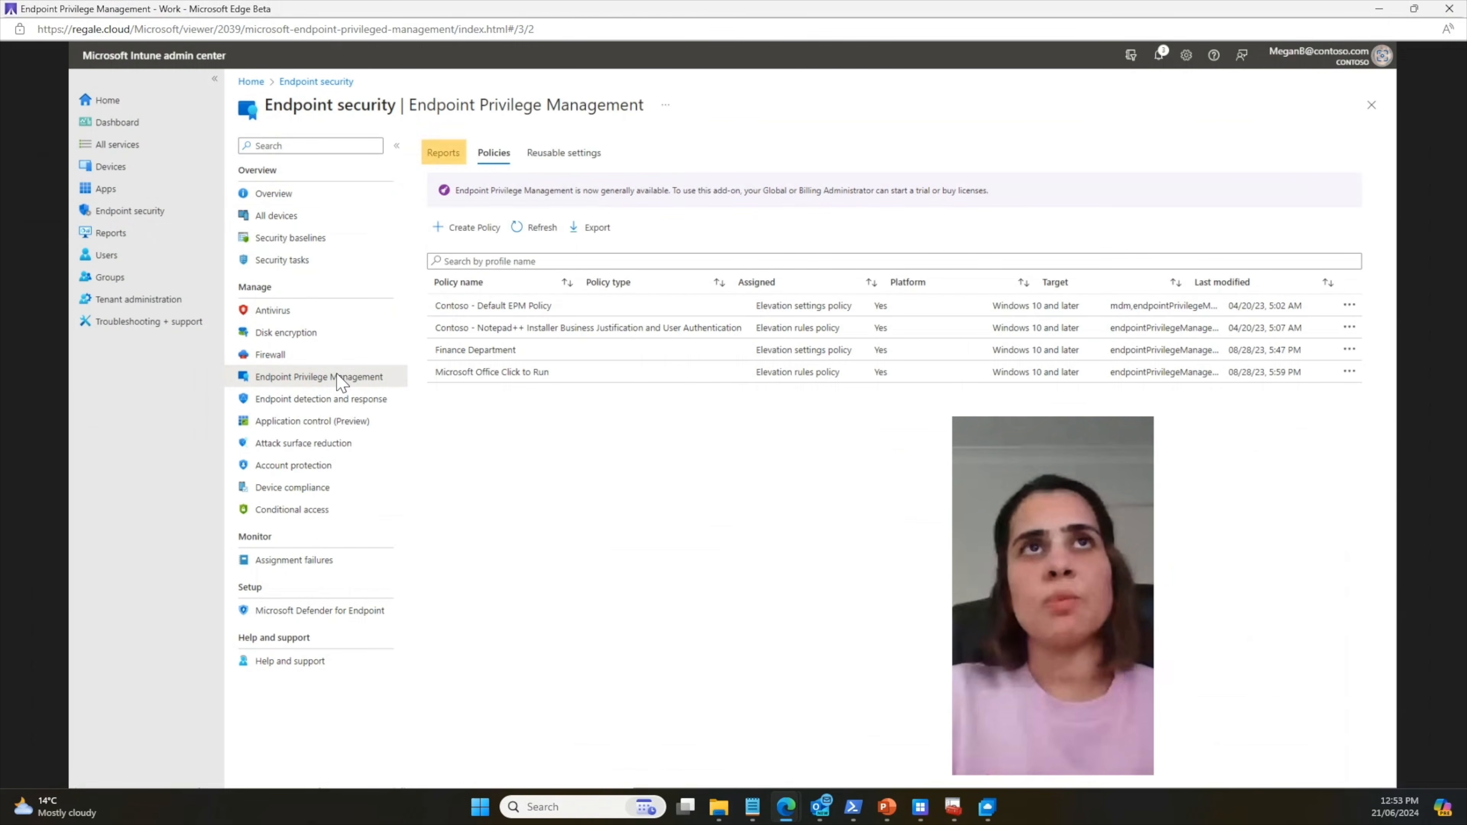
click(452, 164)
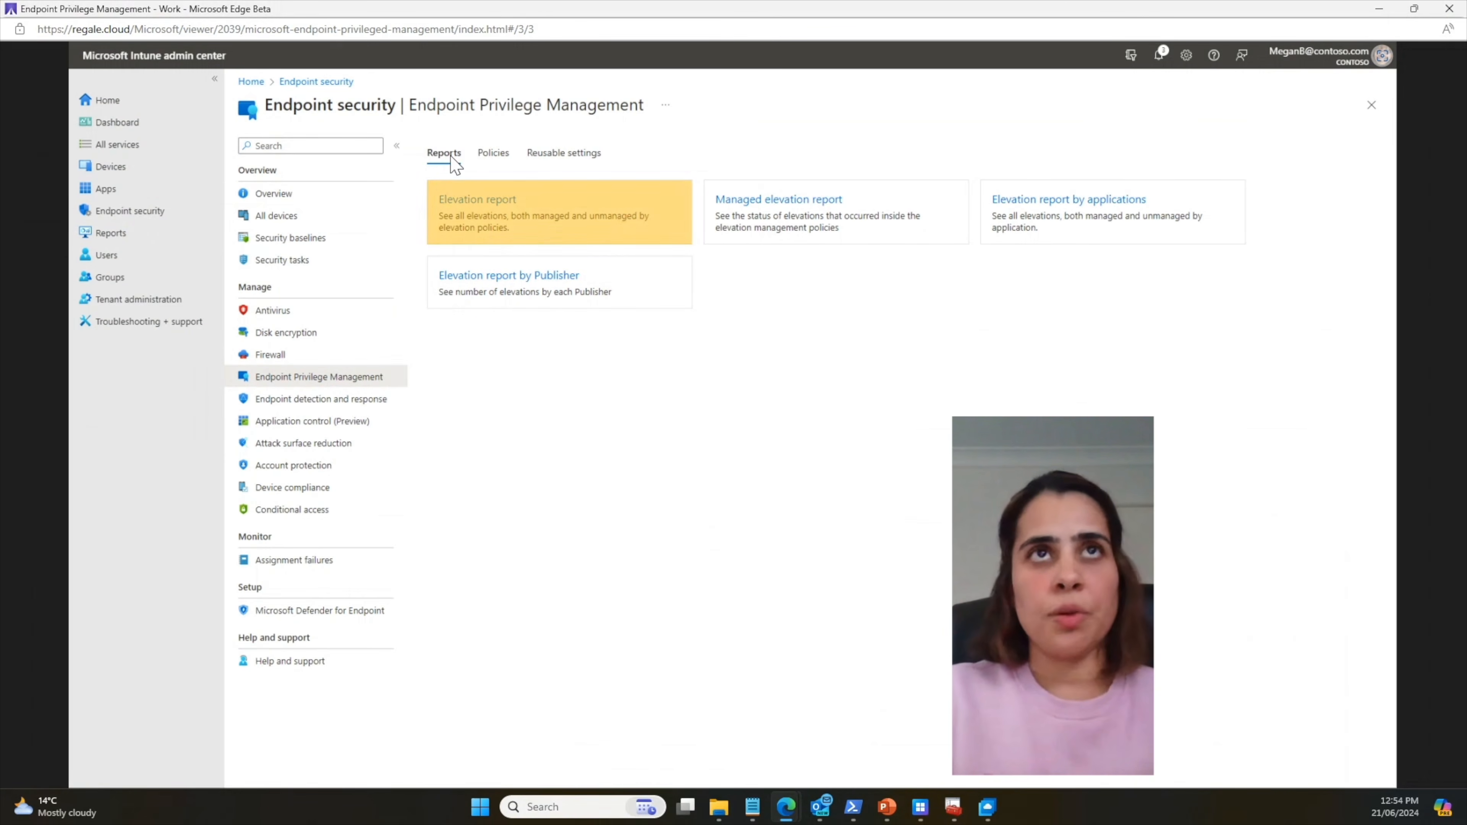
click(474, 228)
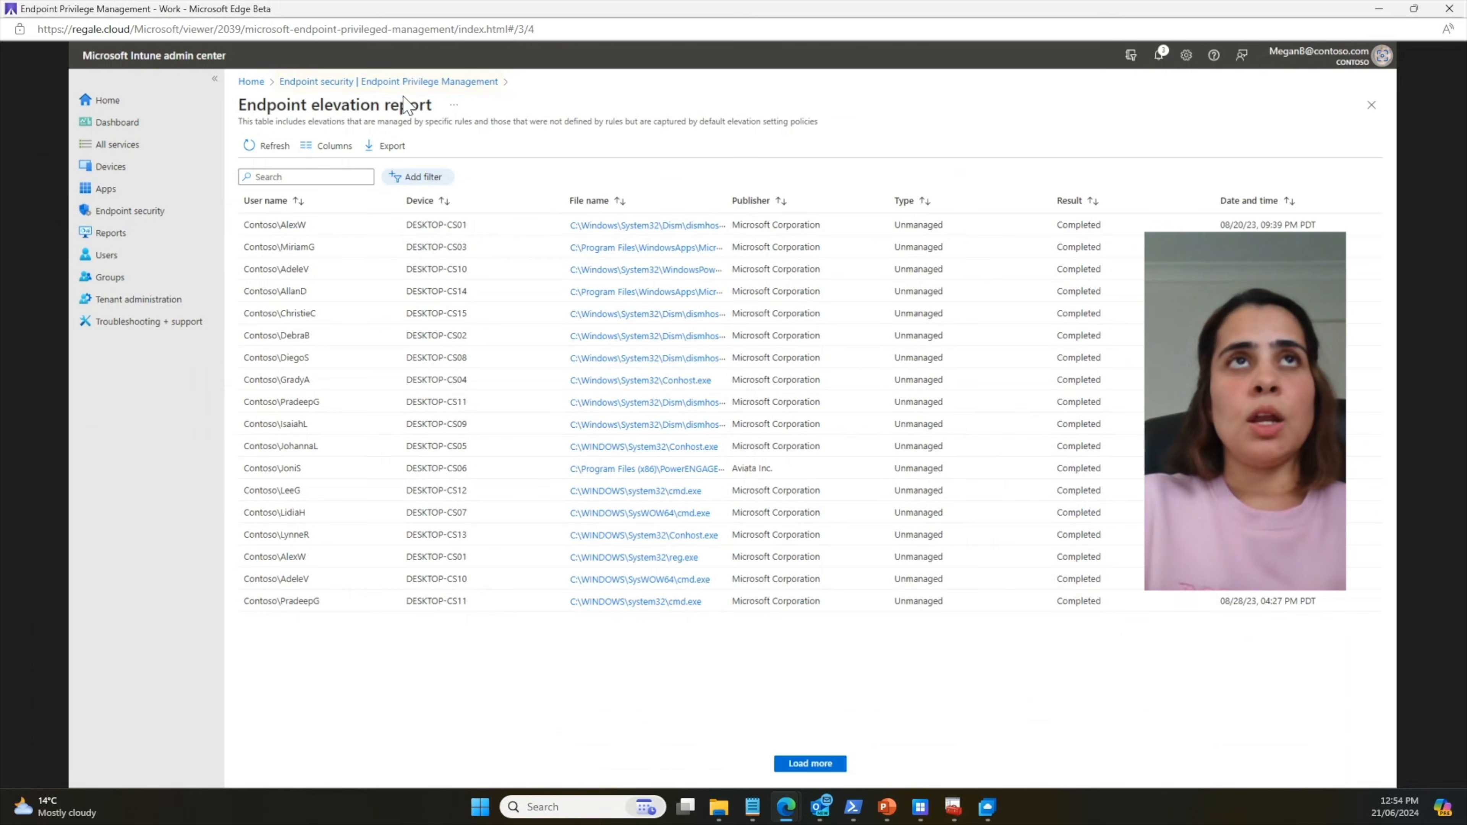
click(410, 81)
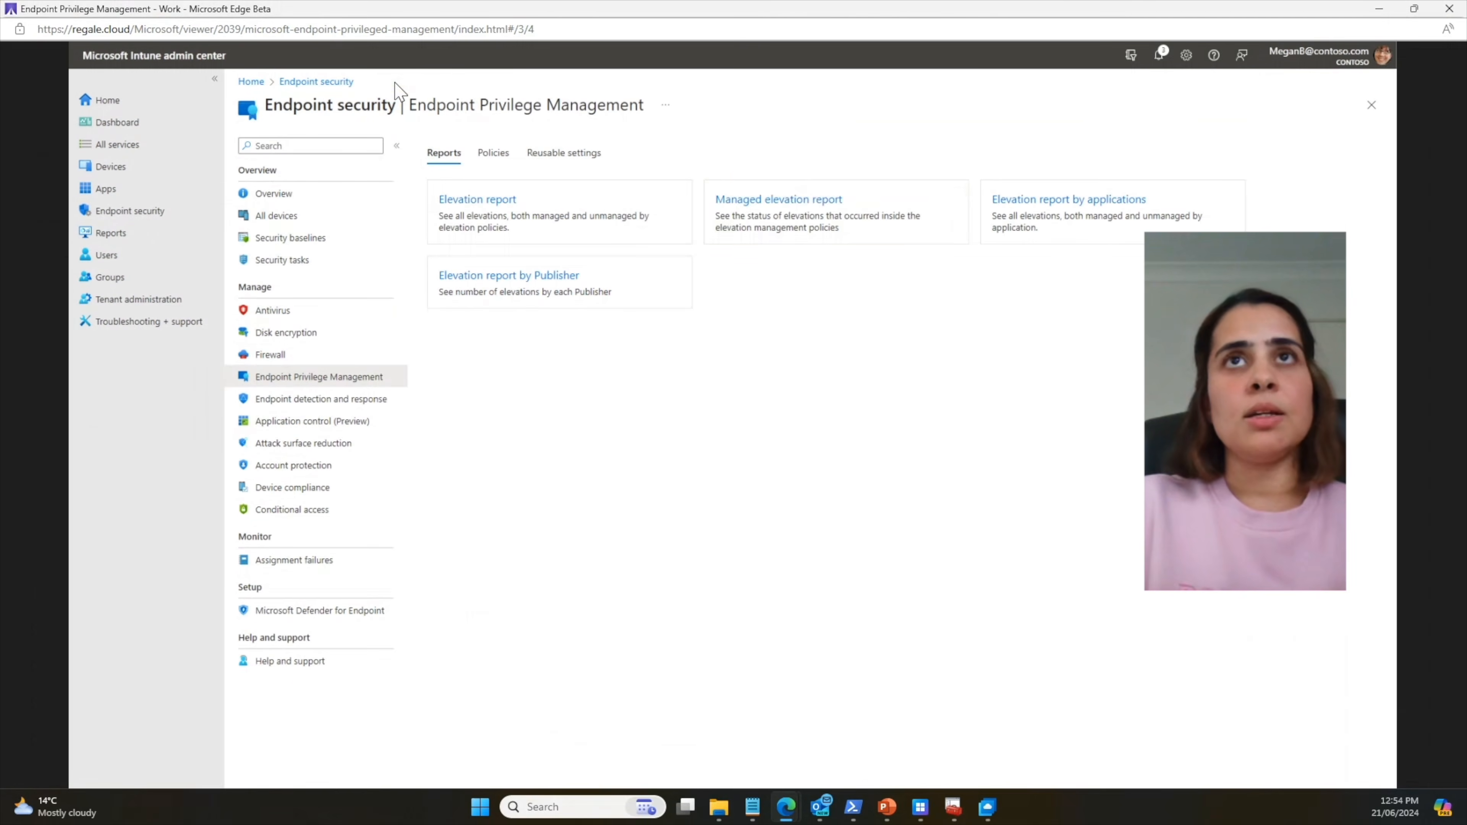
Step: In the managed elevation report, review the elevation details of OfficeSetup.exe on DESKTOP-CS11, and return to the reports
click(739, 201)
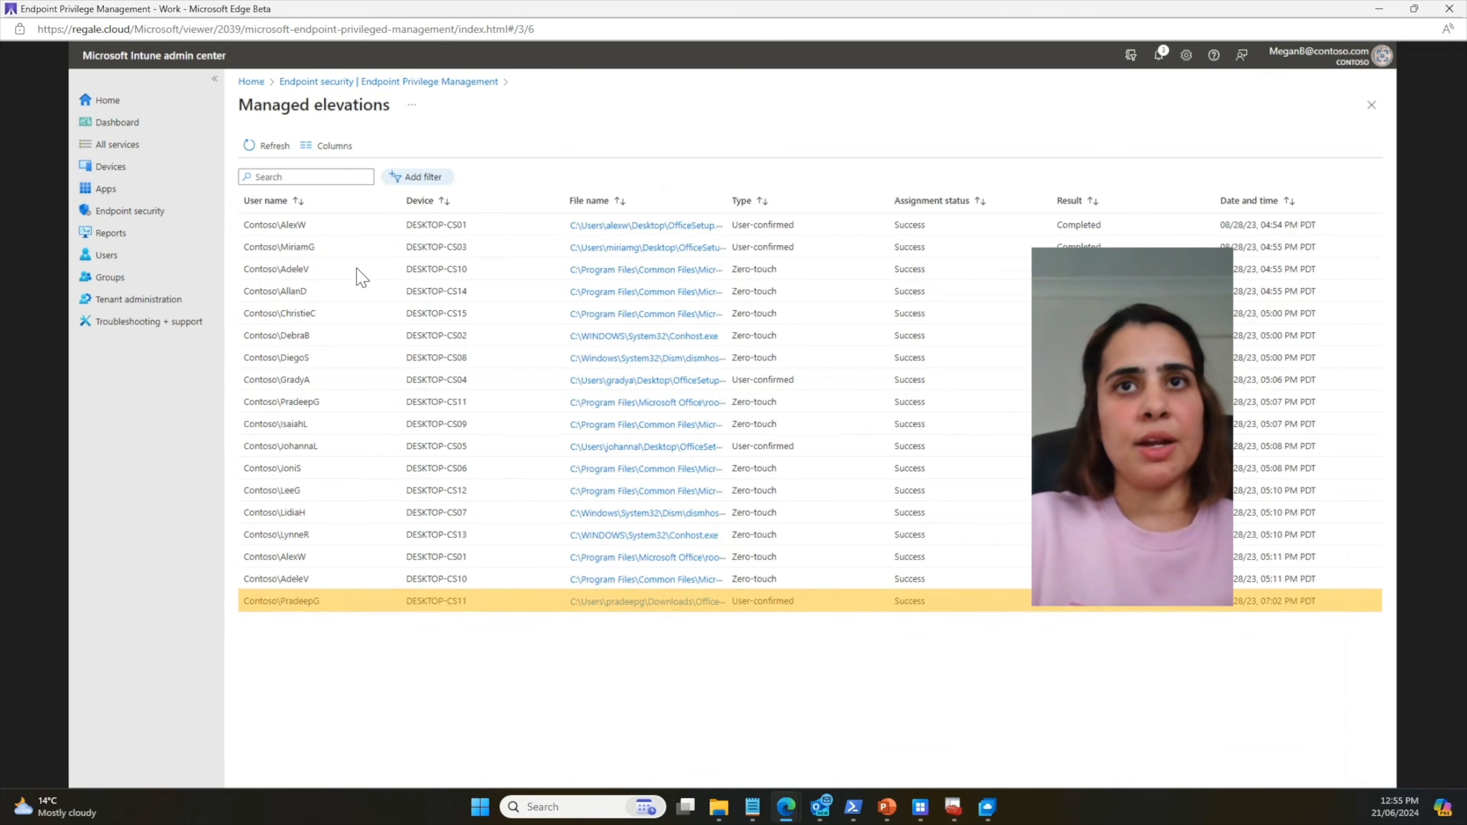
click(474, 604)
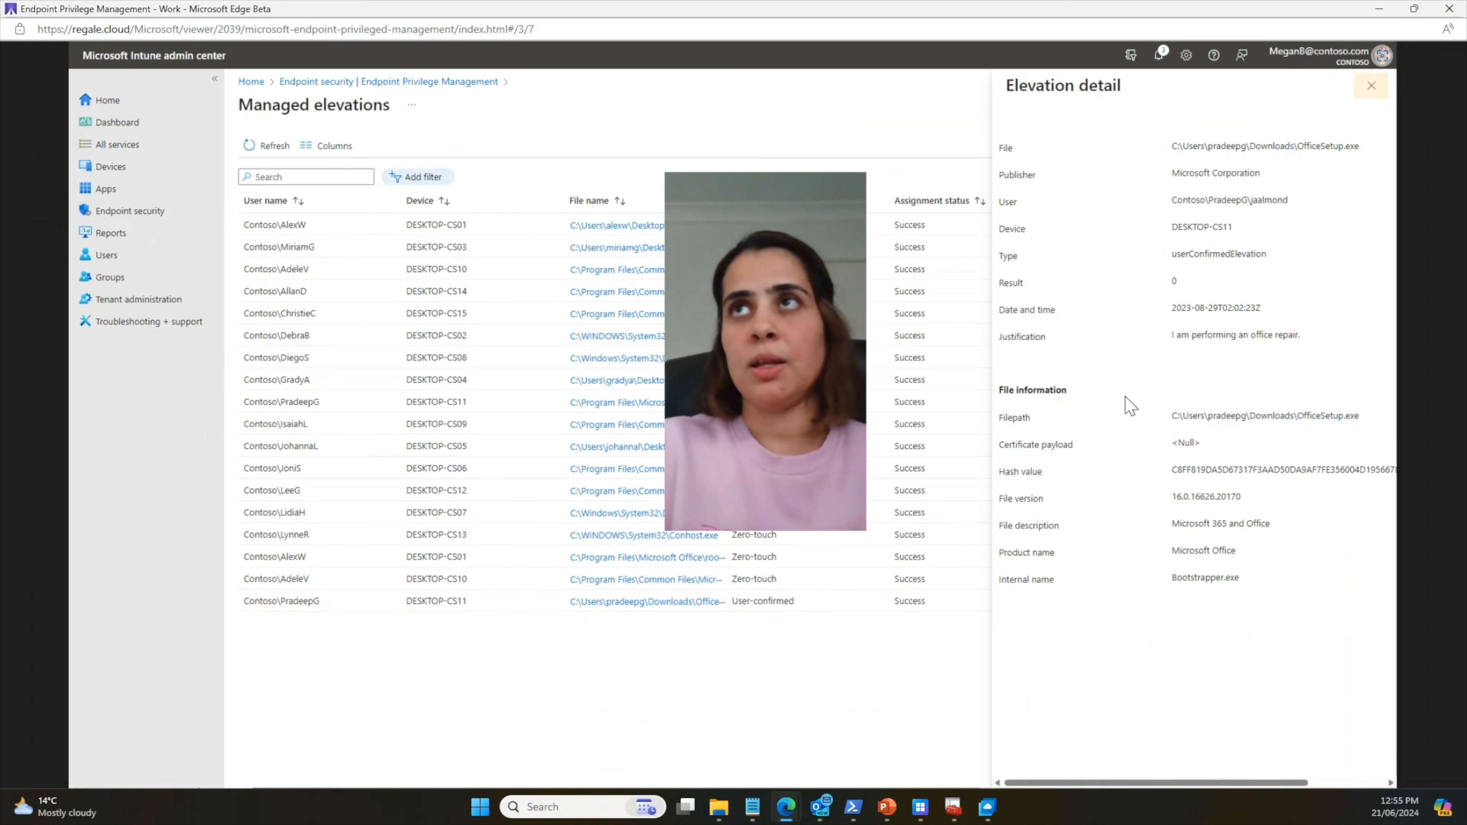
click(1373, 87)
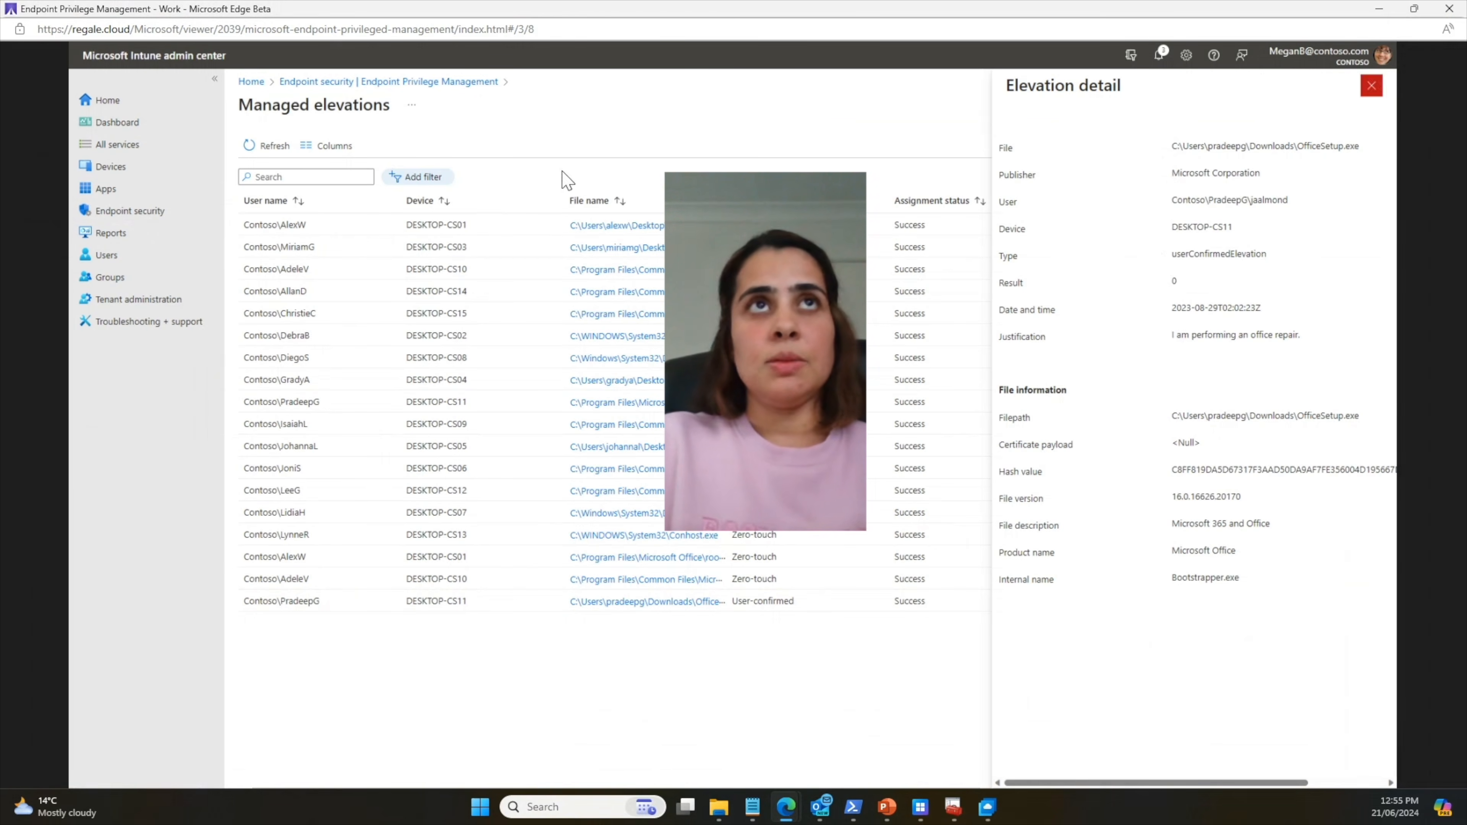
click(446, 82)
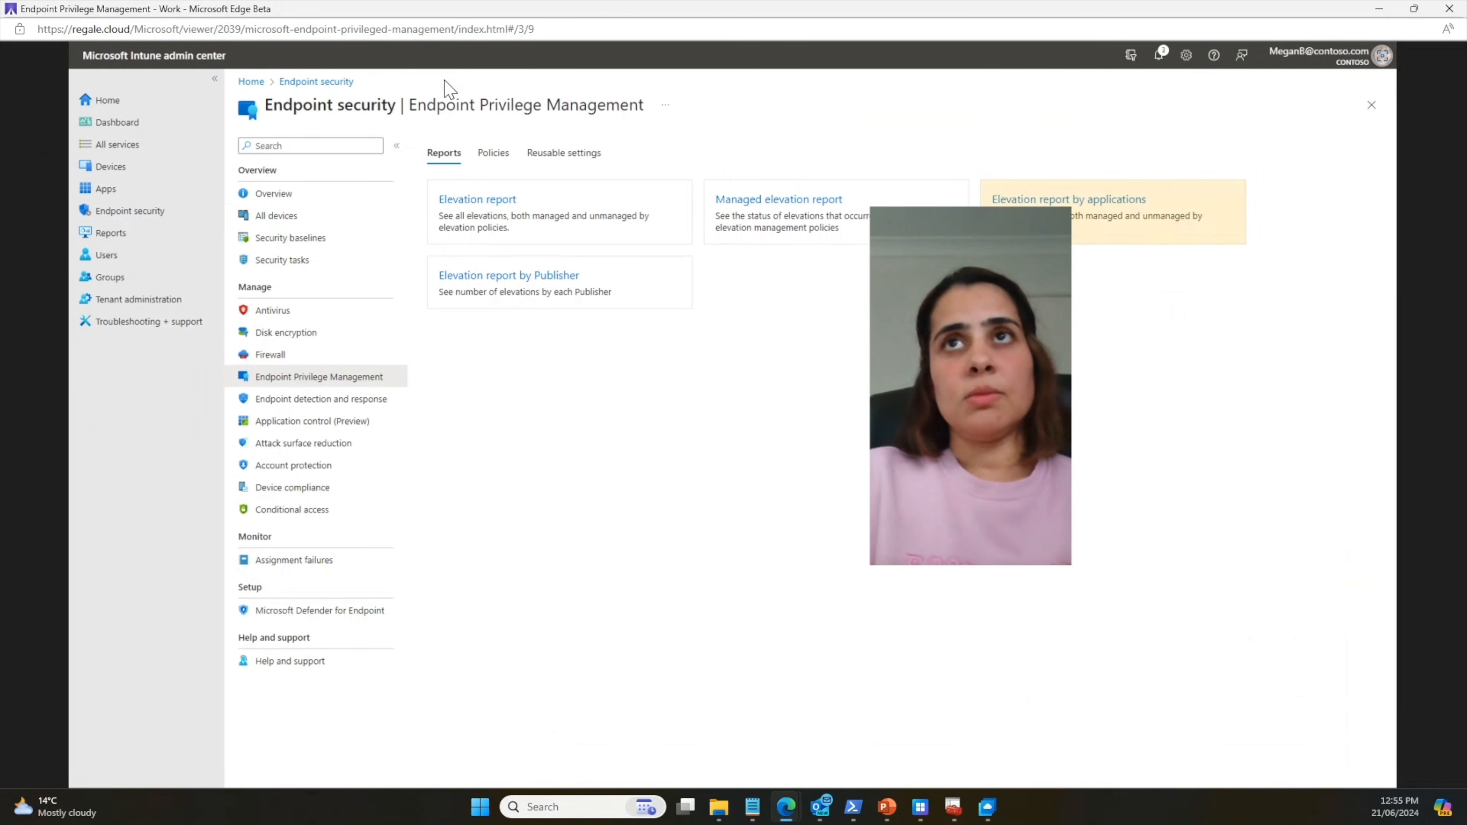
Step: Review the elevation report by applications and the elevation report by Publisher
click(1052, 211)
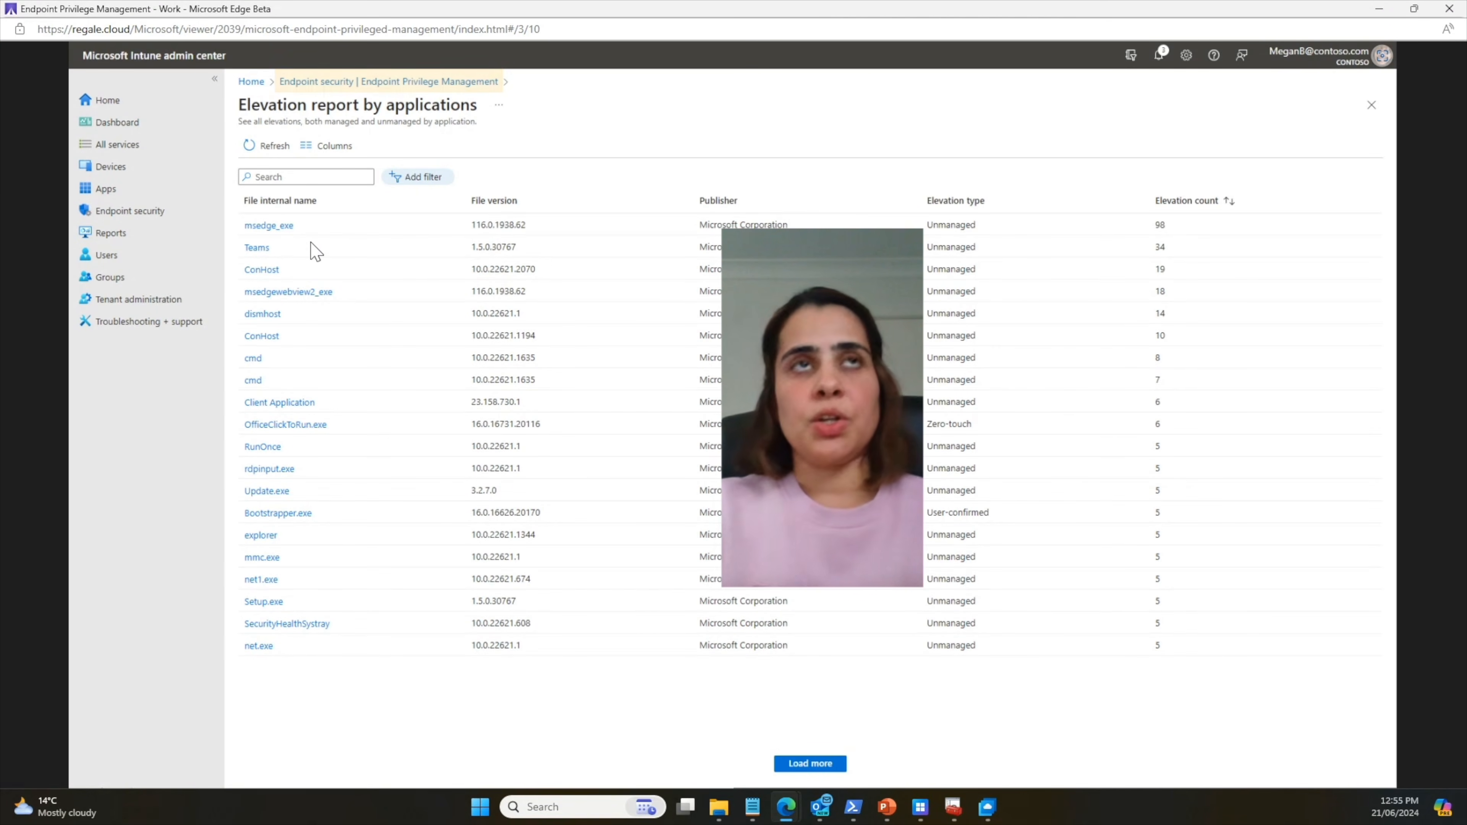
click(375, 88)
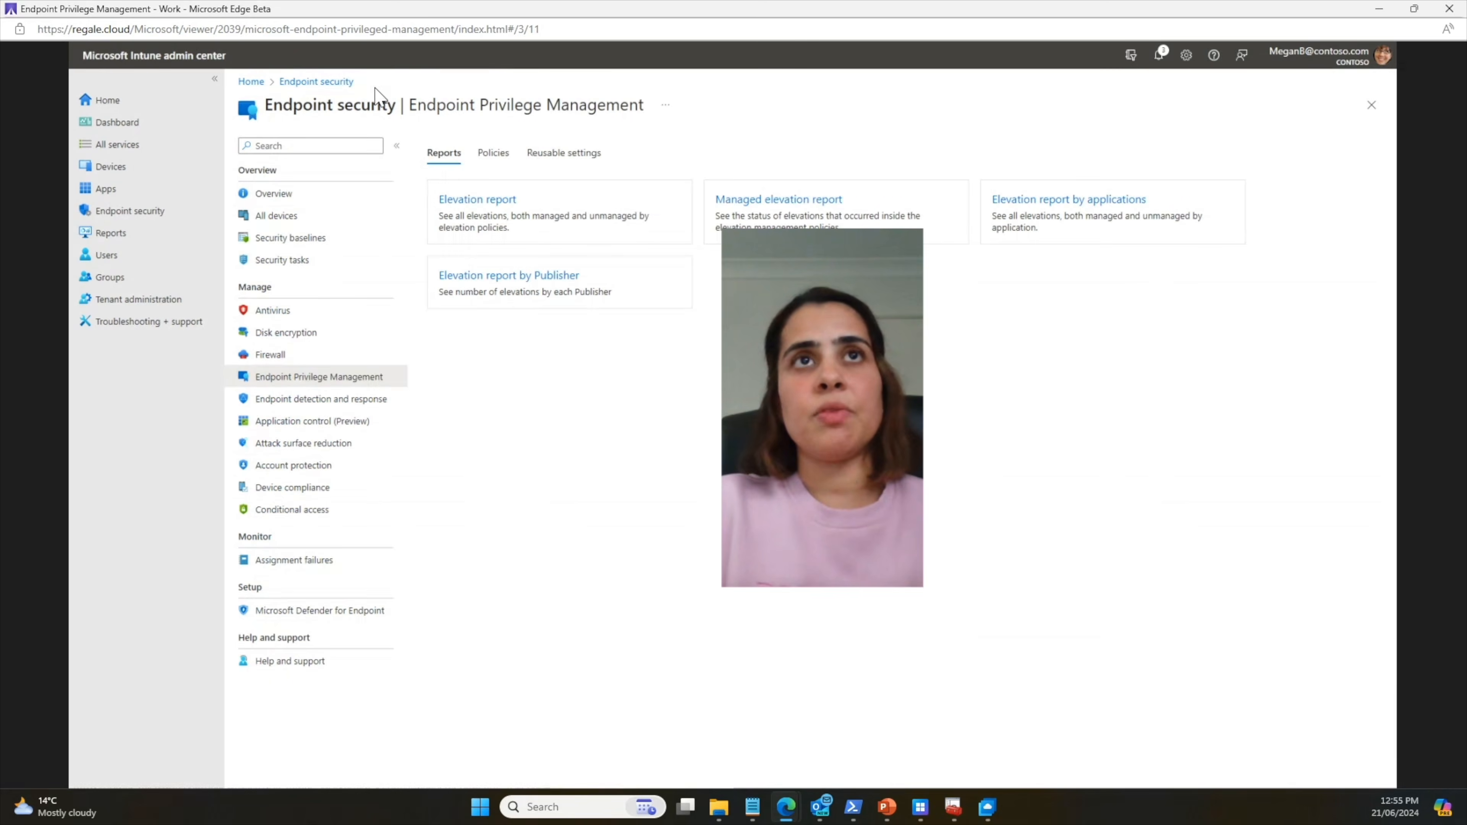
click(488, 272)
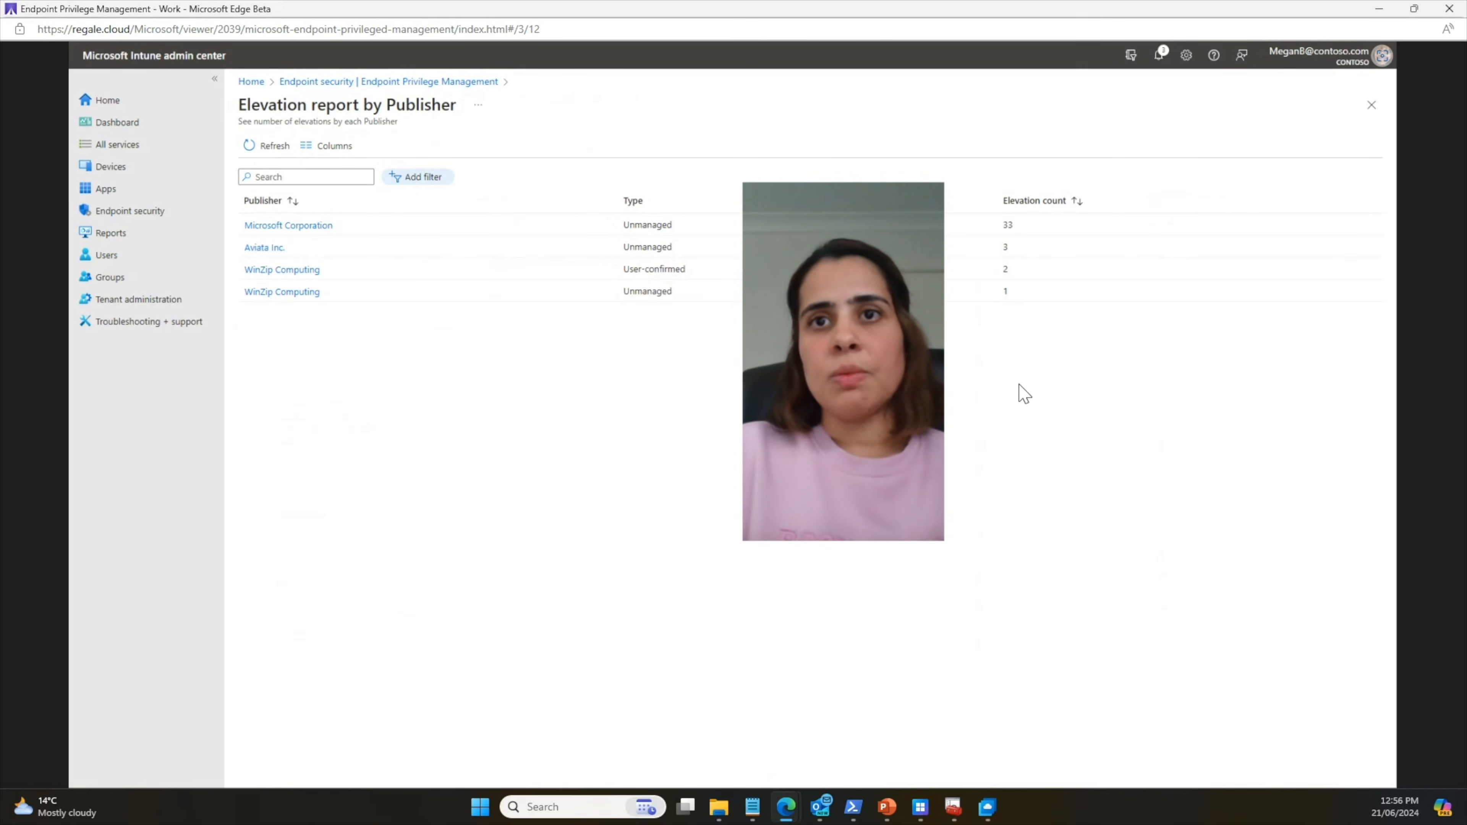
Step: Switch to the PowerPoint deck, start the slide show from slide 16 and advance to the "Protecting Endpoints from Malware" slide
mouse_move(888, 807)
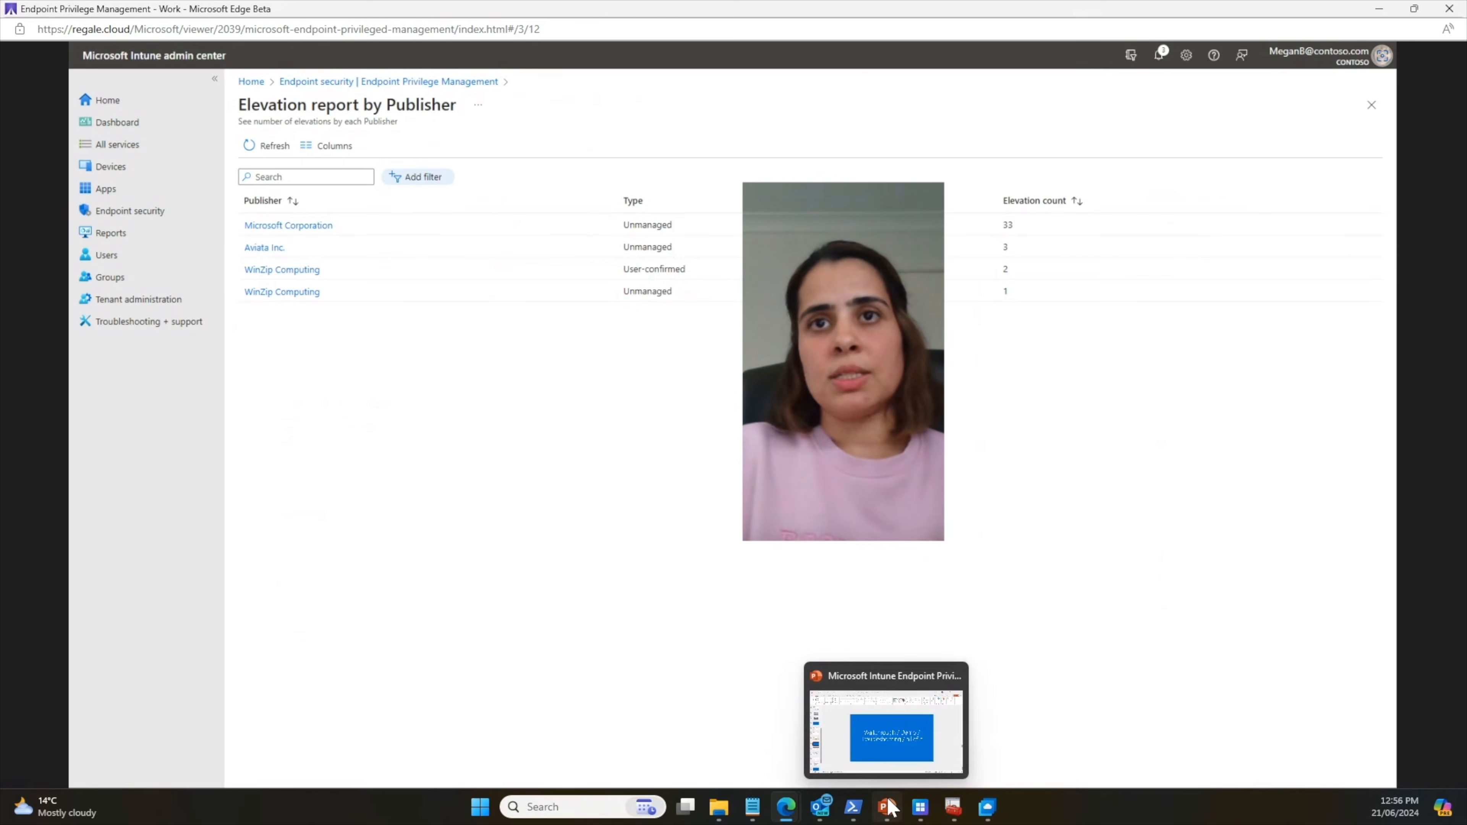
click(877, 730)
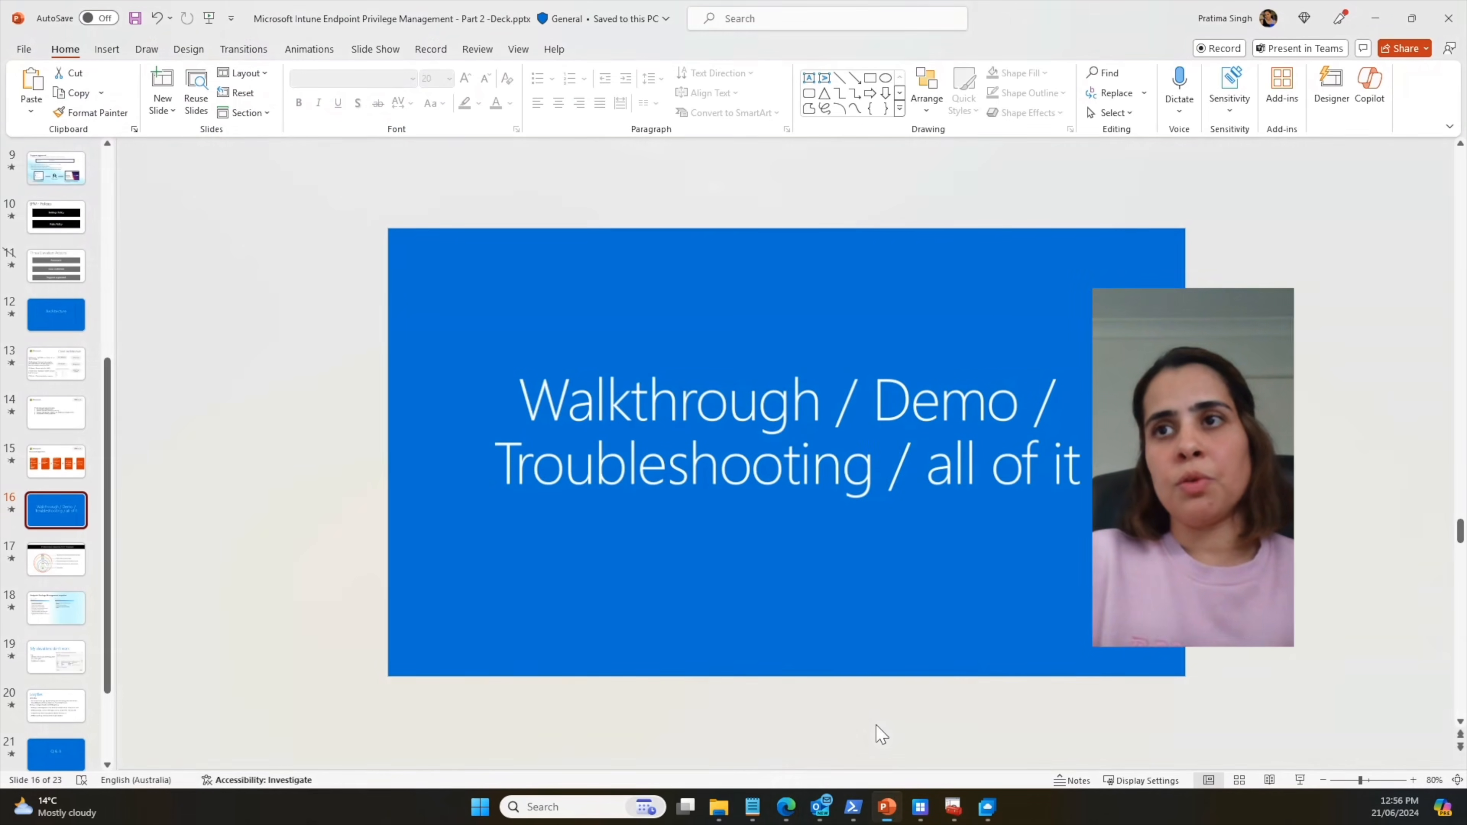
click(1301, 779)
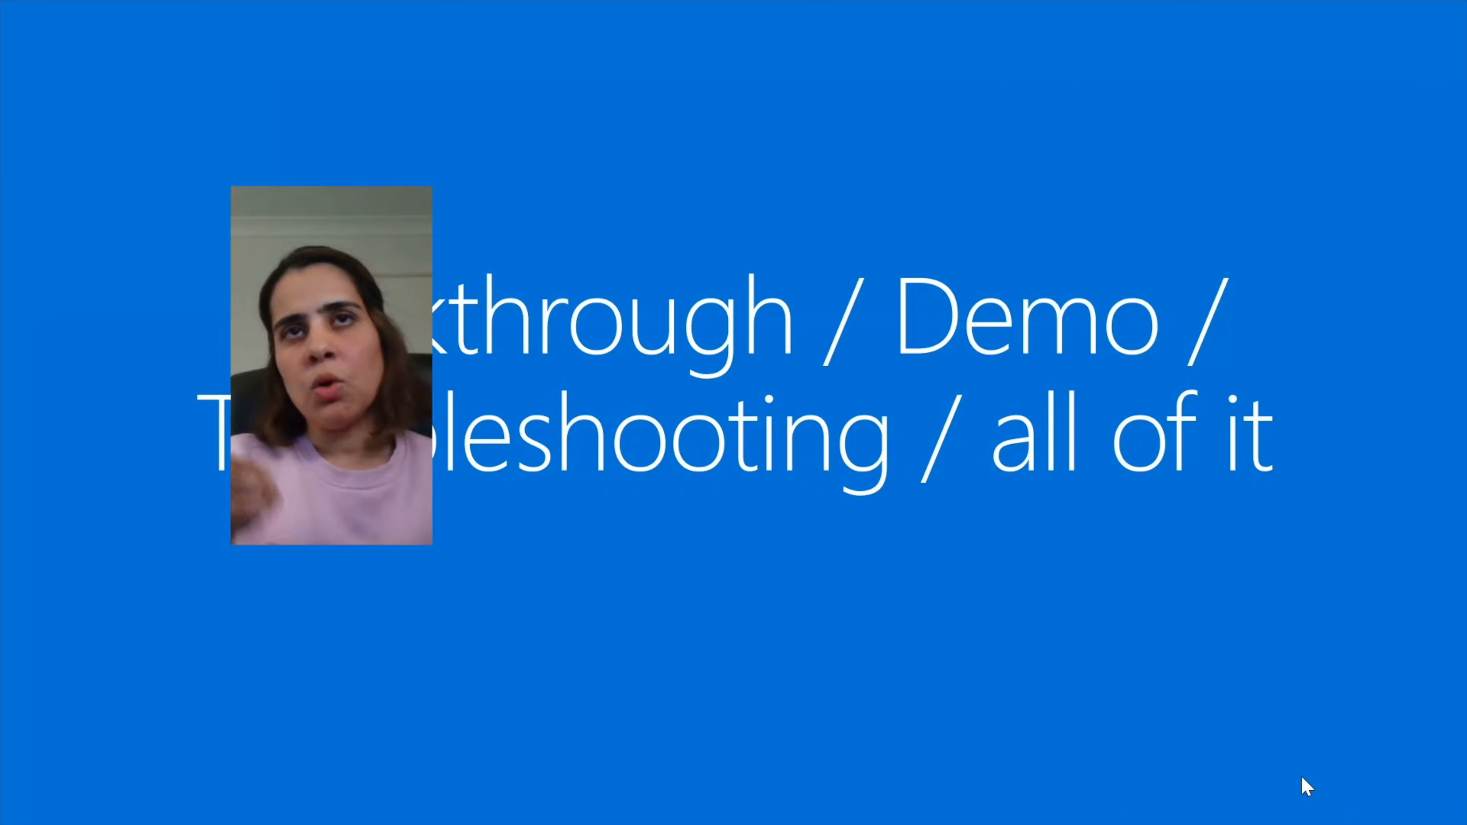
click(1303, 780)
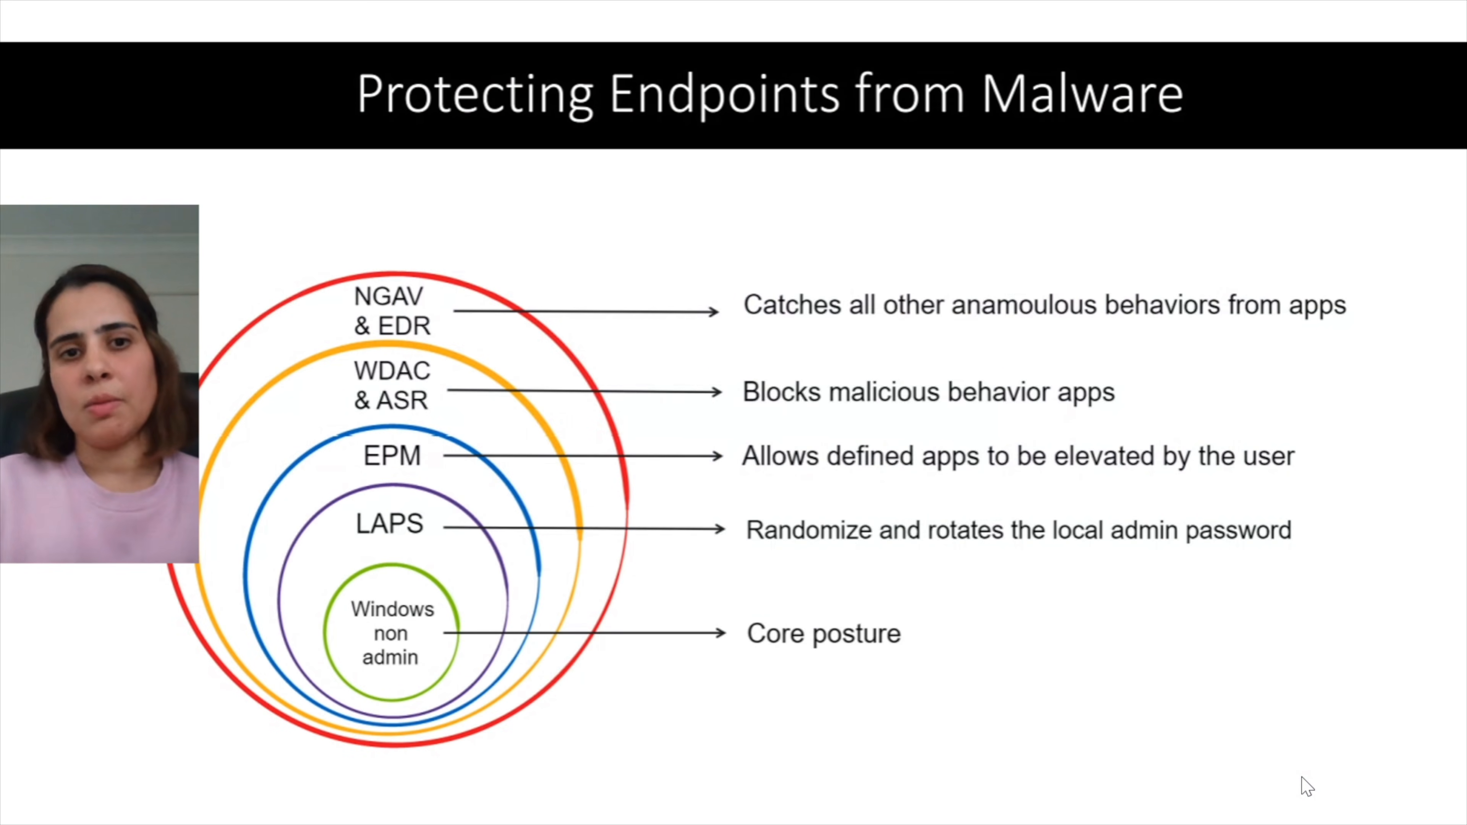